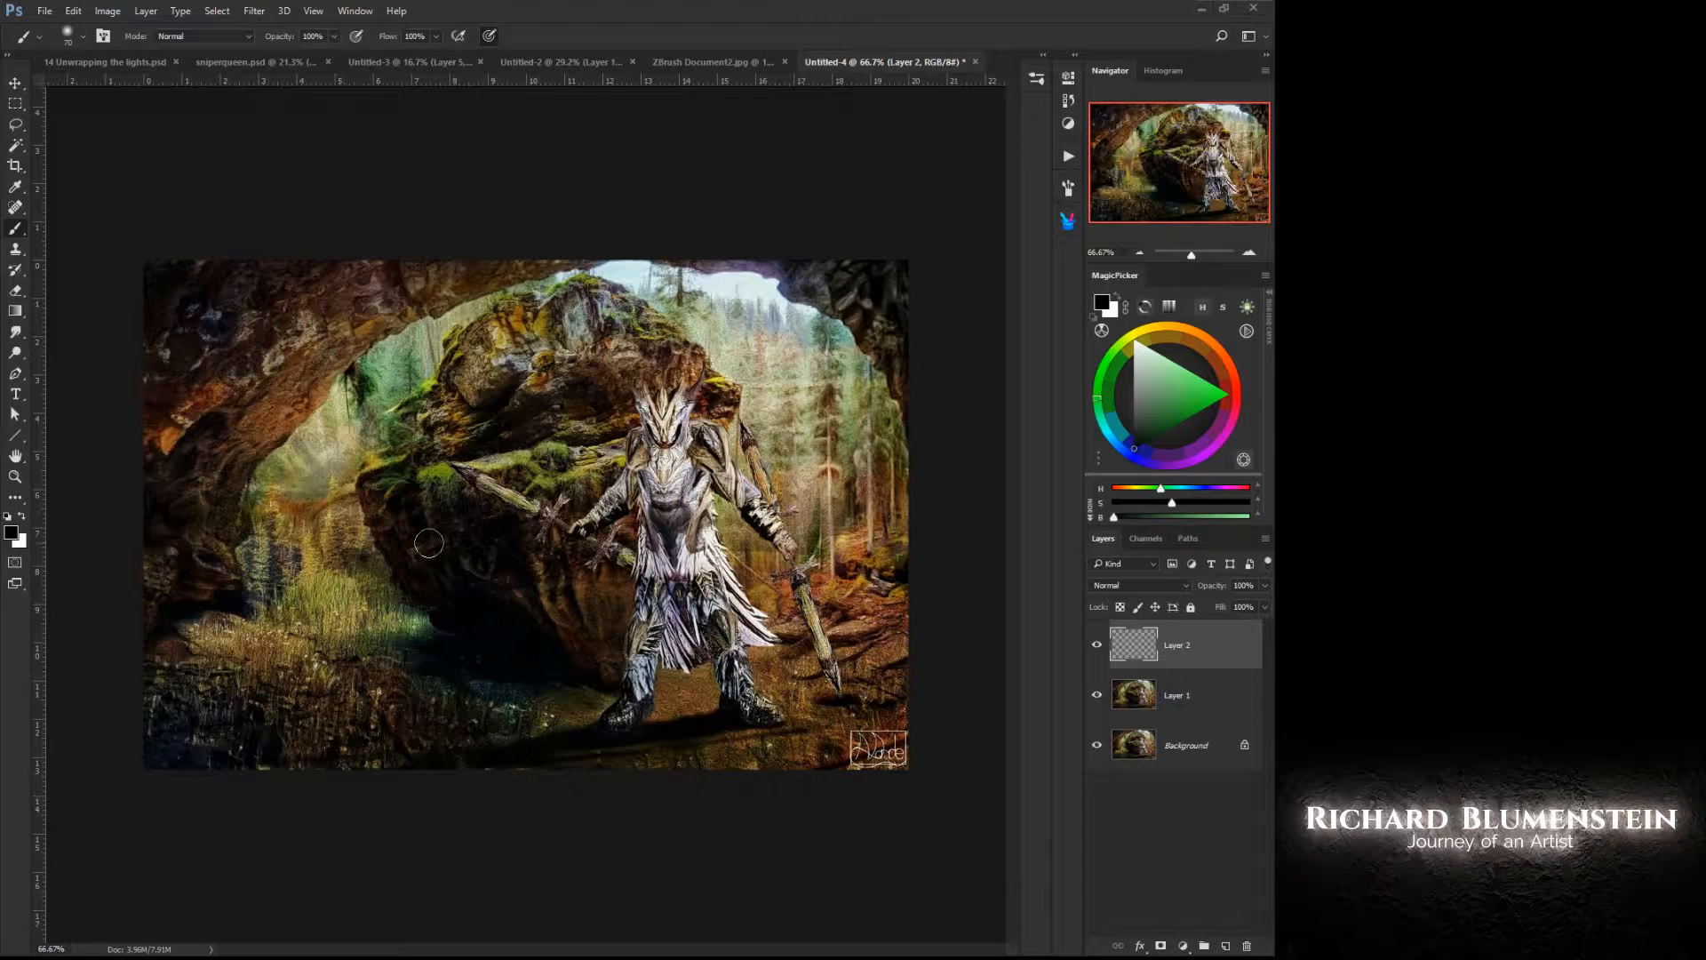
Step: Set the brush colour to bright red and choose the tapered 17 brush tip at a much smaller size
key("ctrl")
left_click_drag(444, 540, 335, 536)
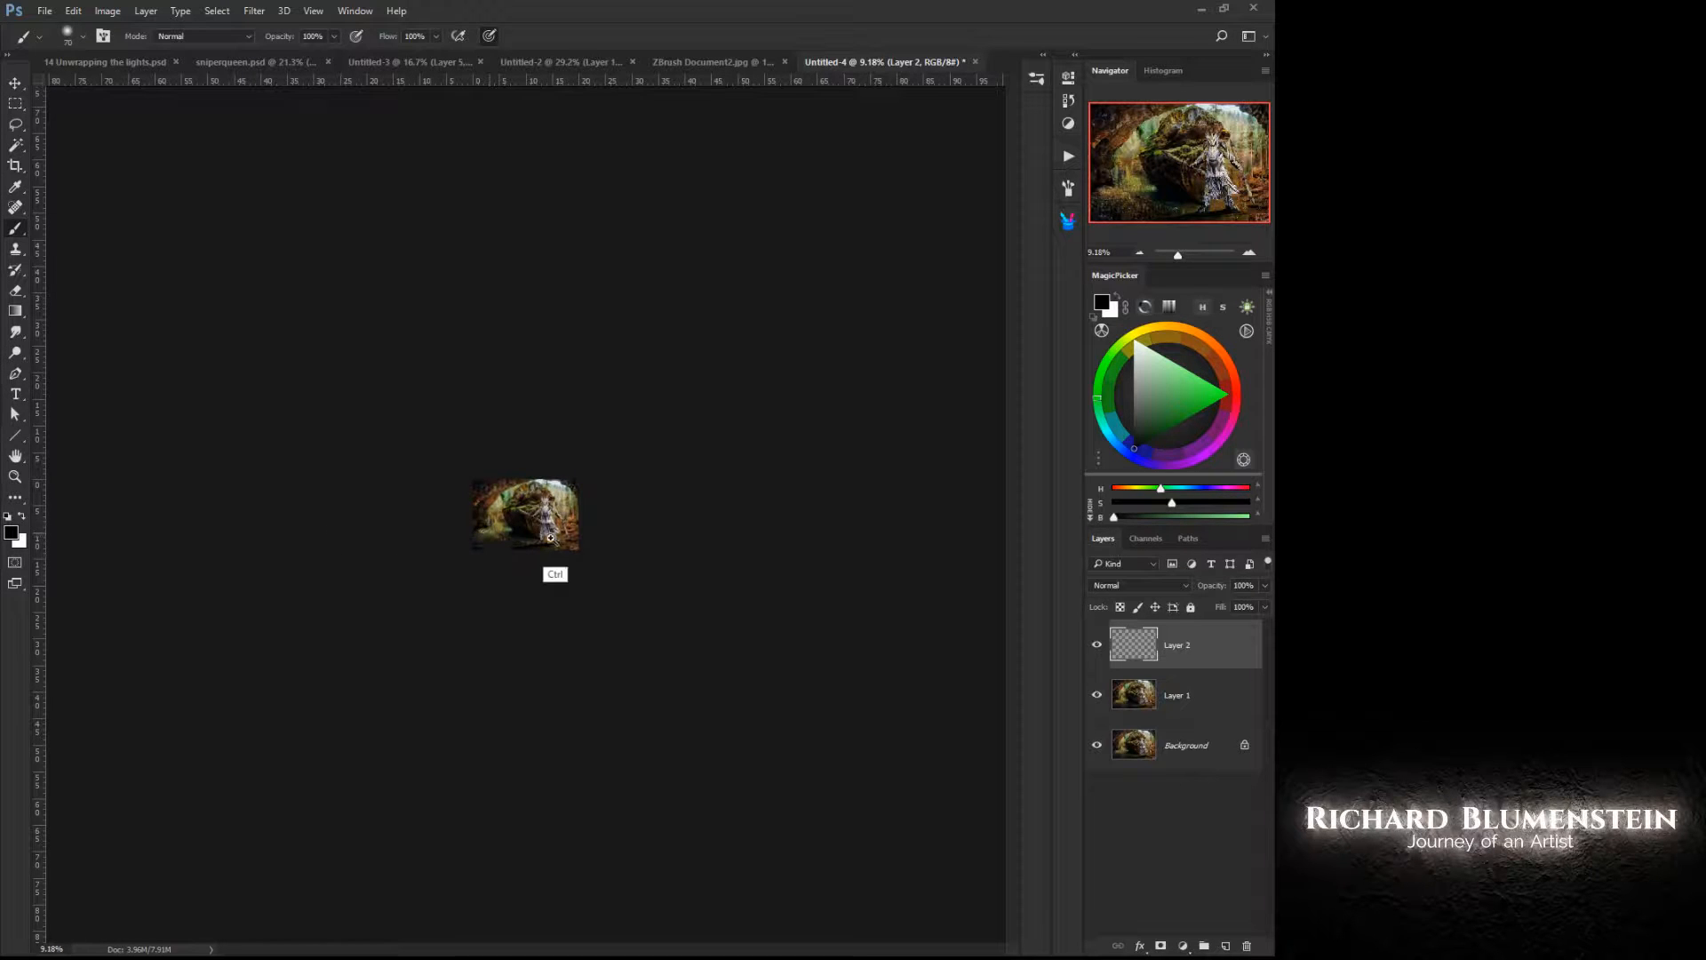
left_click_drag(476, 526, 611, 536)
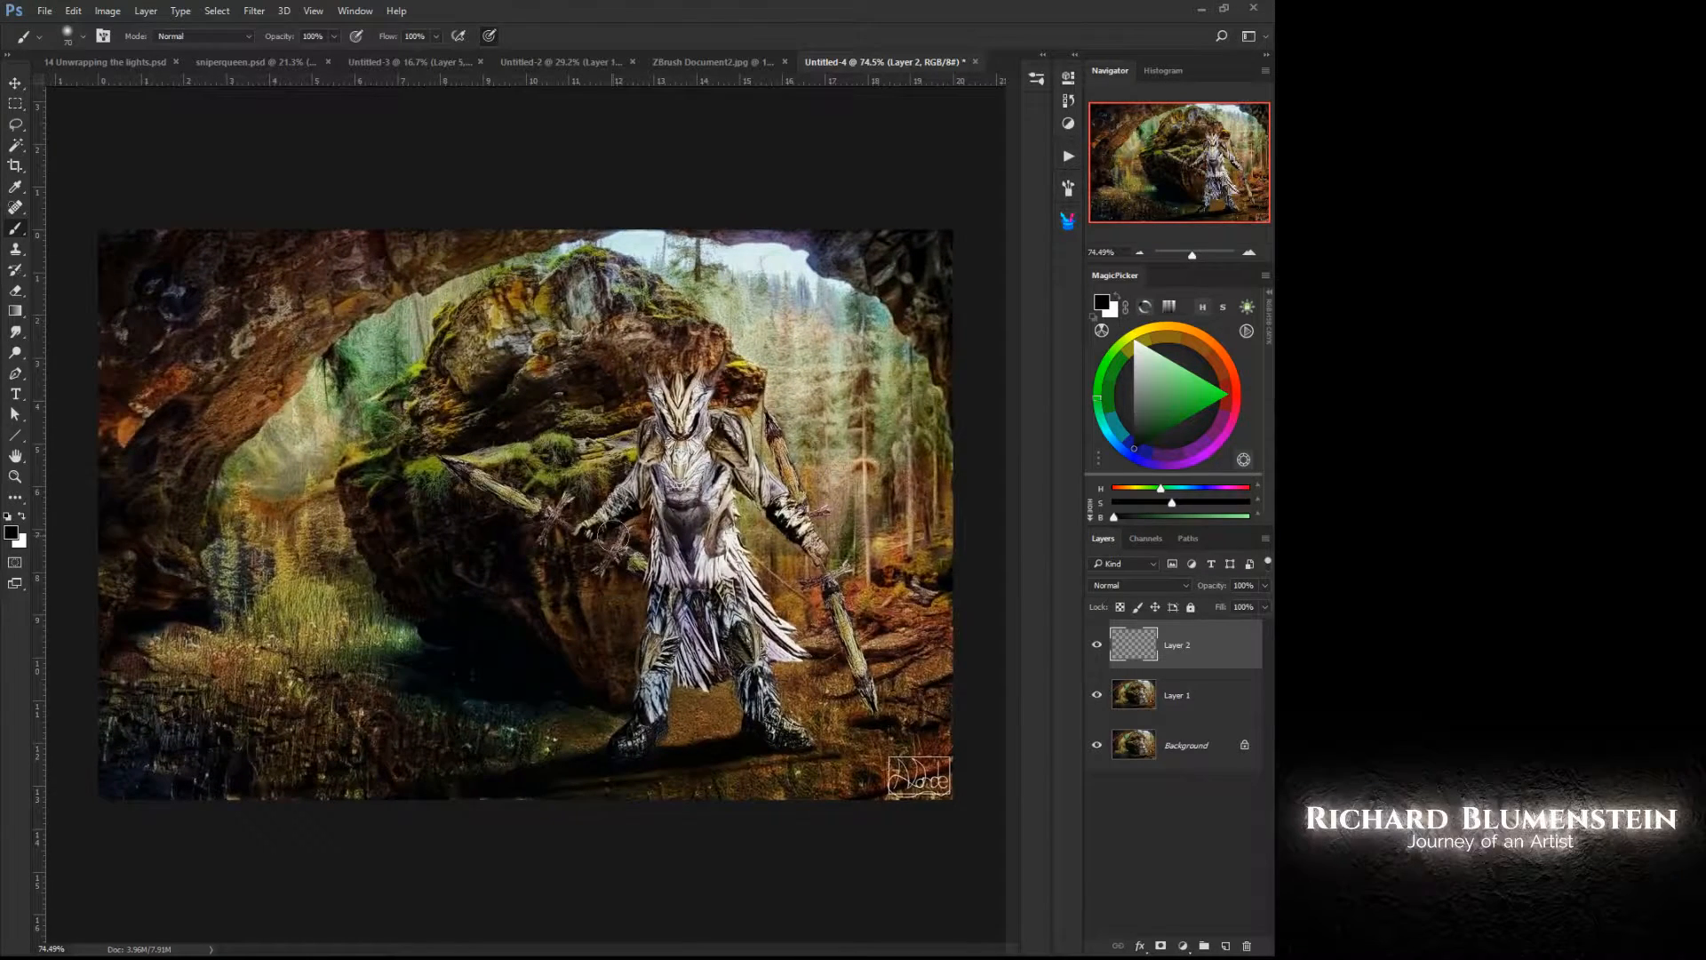
left_click(1216, 395)
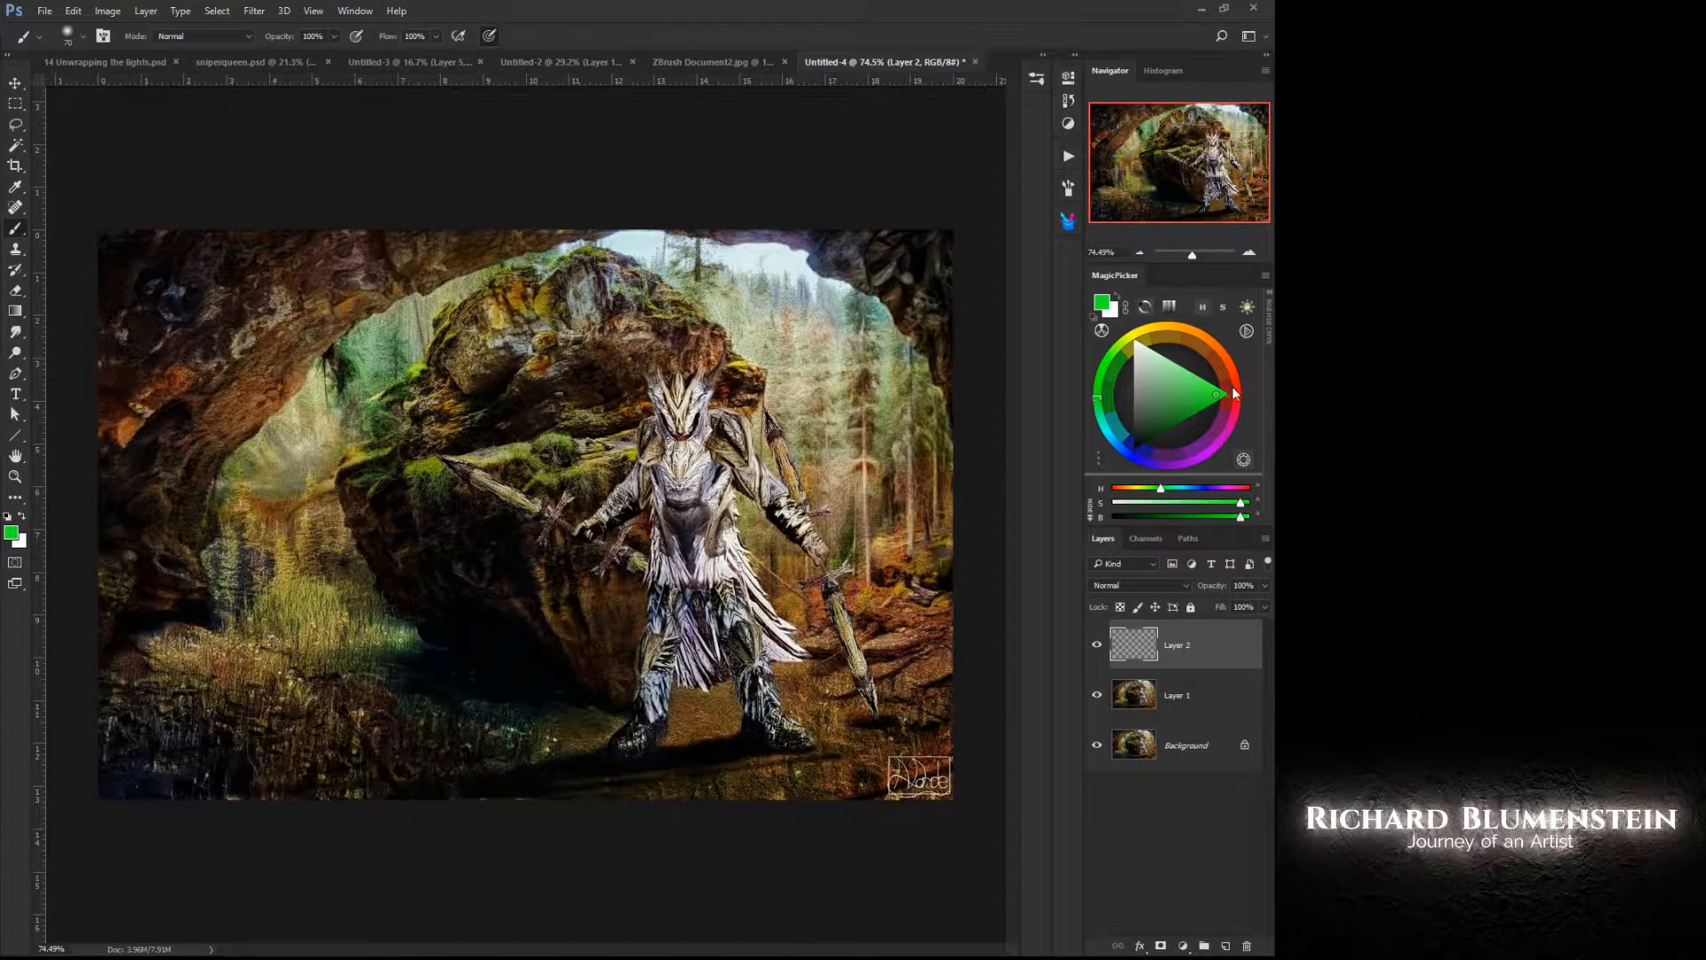
left_click(1237, 395)
key("bracketleft")
key("bracketleft")
key("bracketleft")
key("bracketleft")
key("bracketleft")
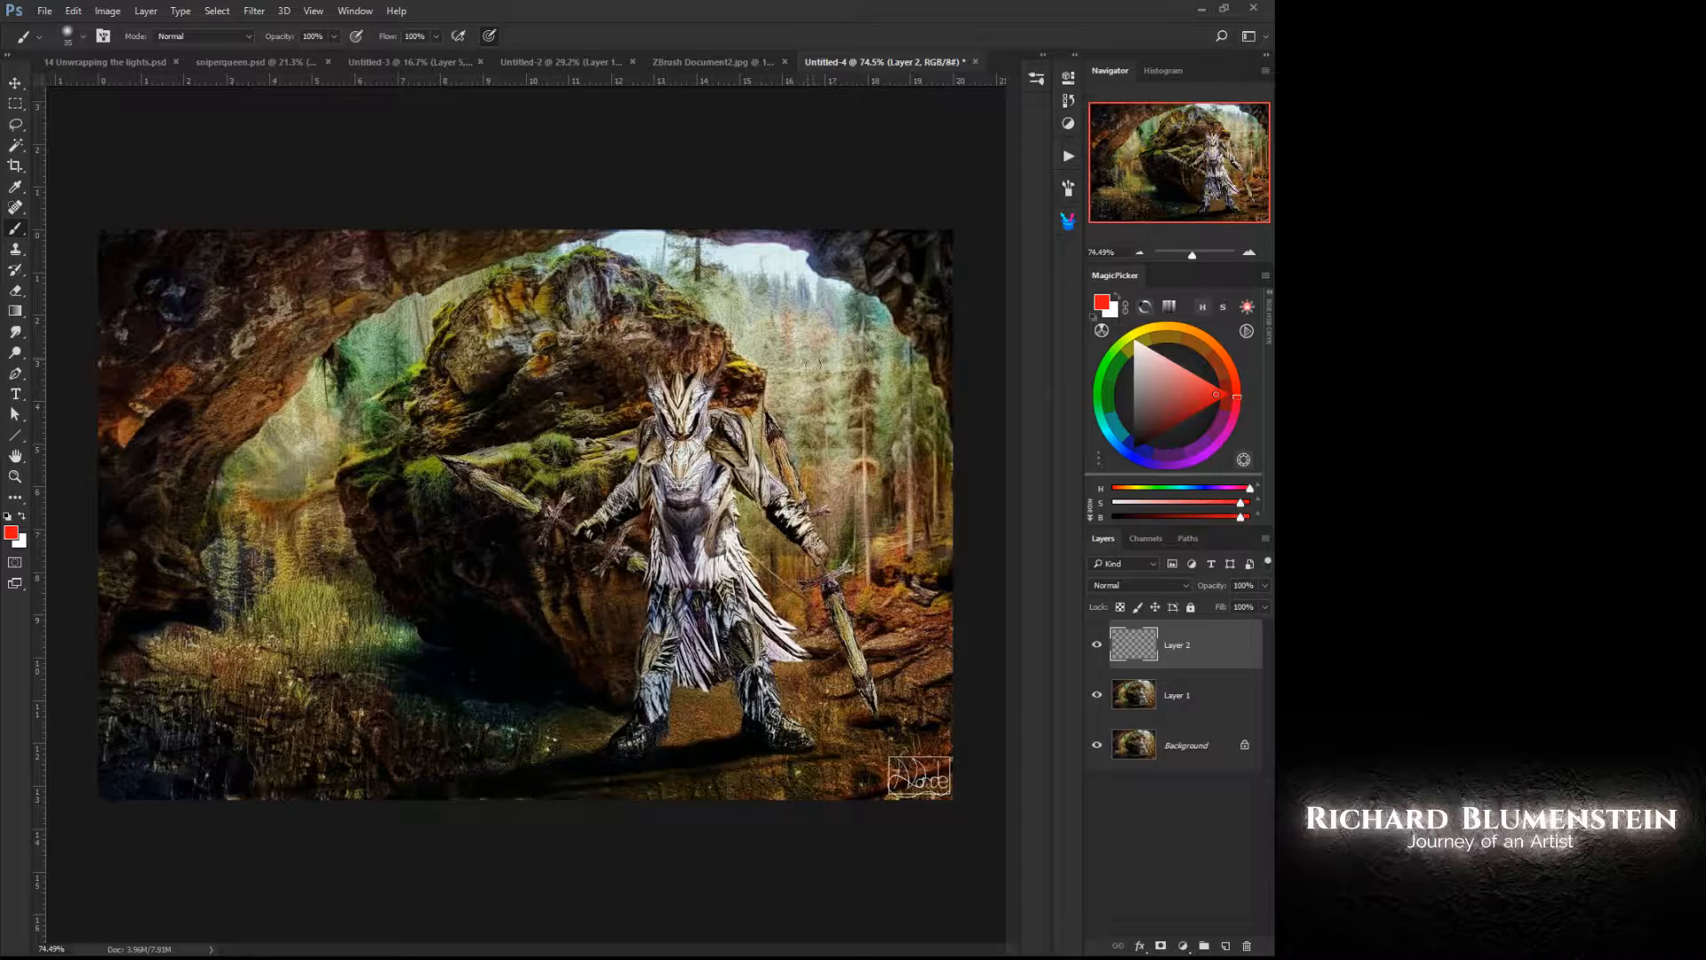
right_click(749, 406)
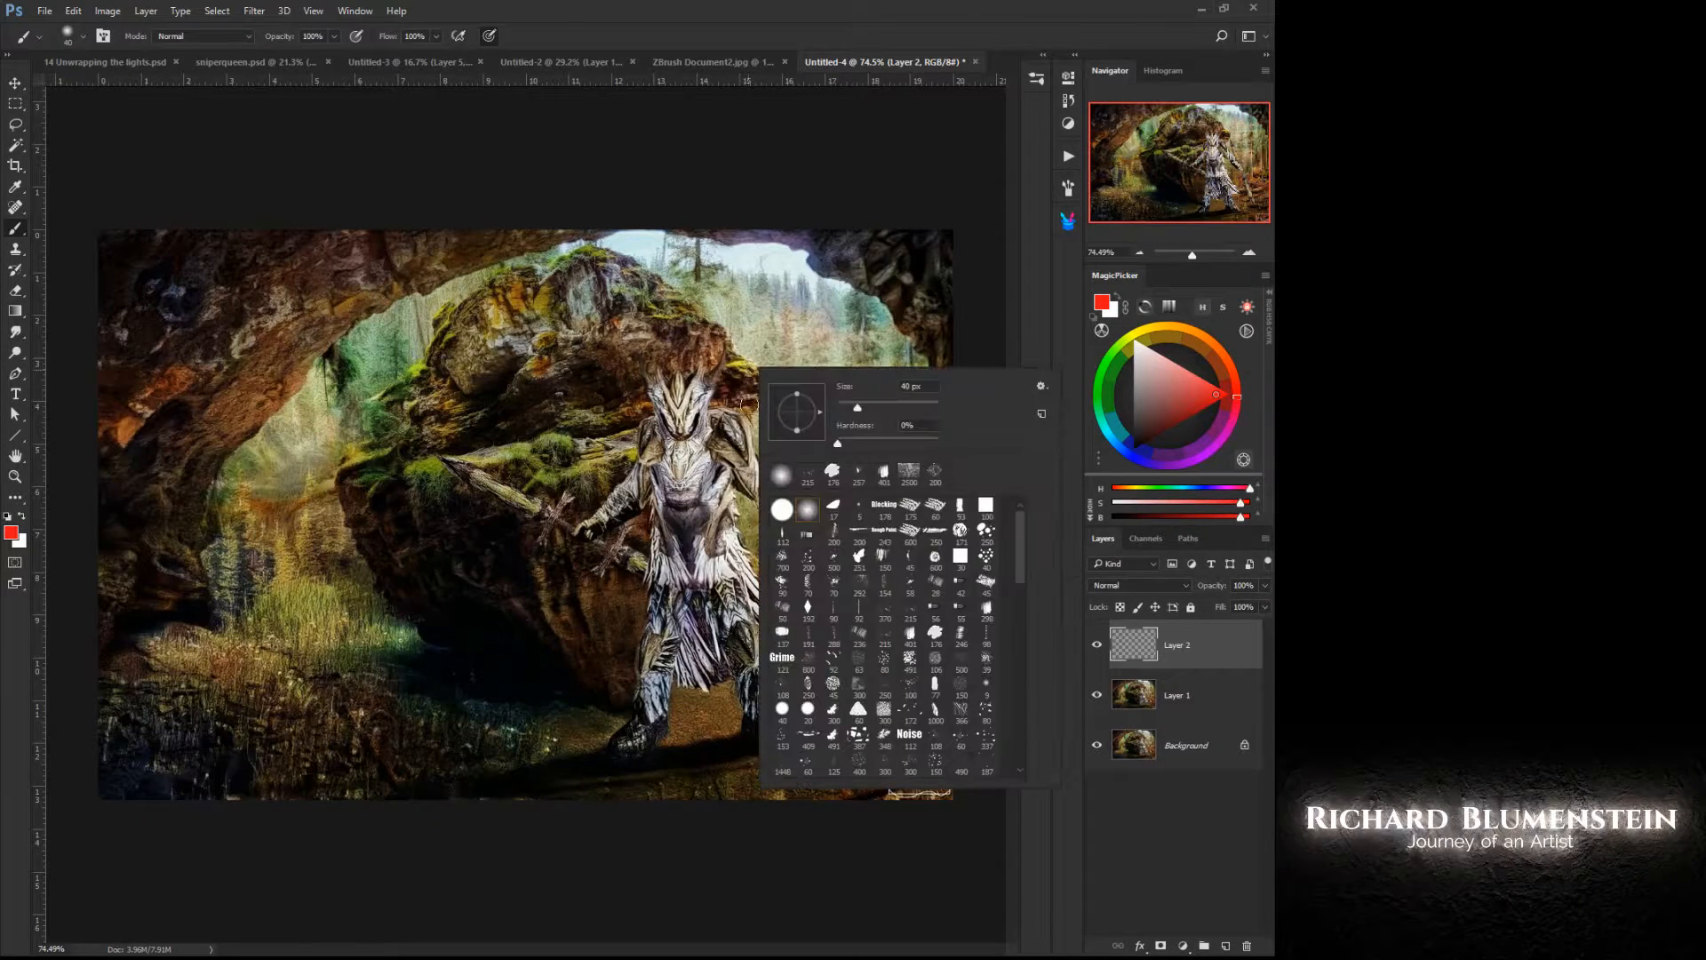
left_click(832, 506)
left_click_drag(844, 411, 840, 409)
left_click(800, 279)
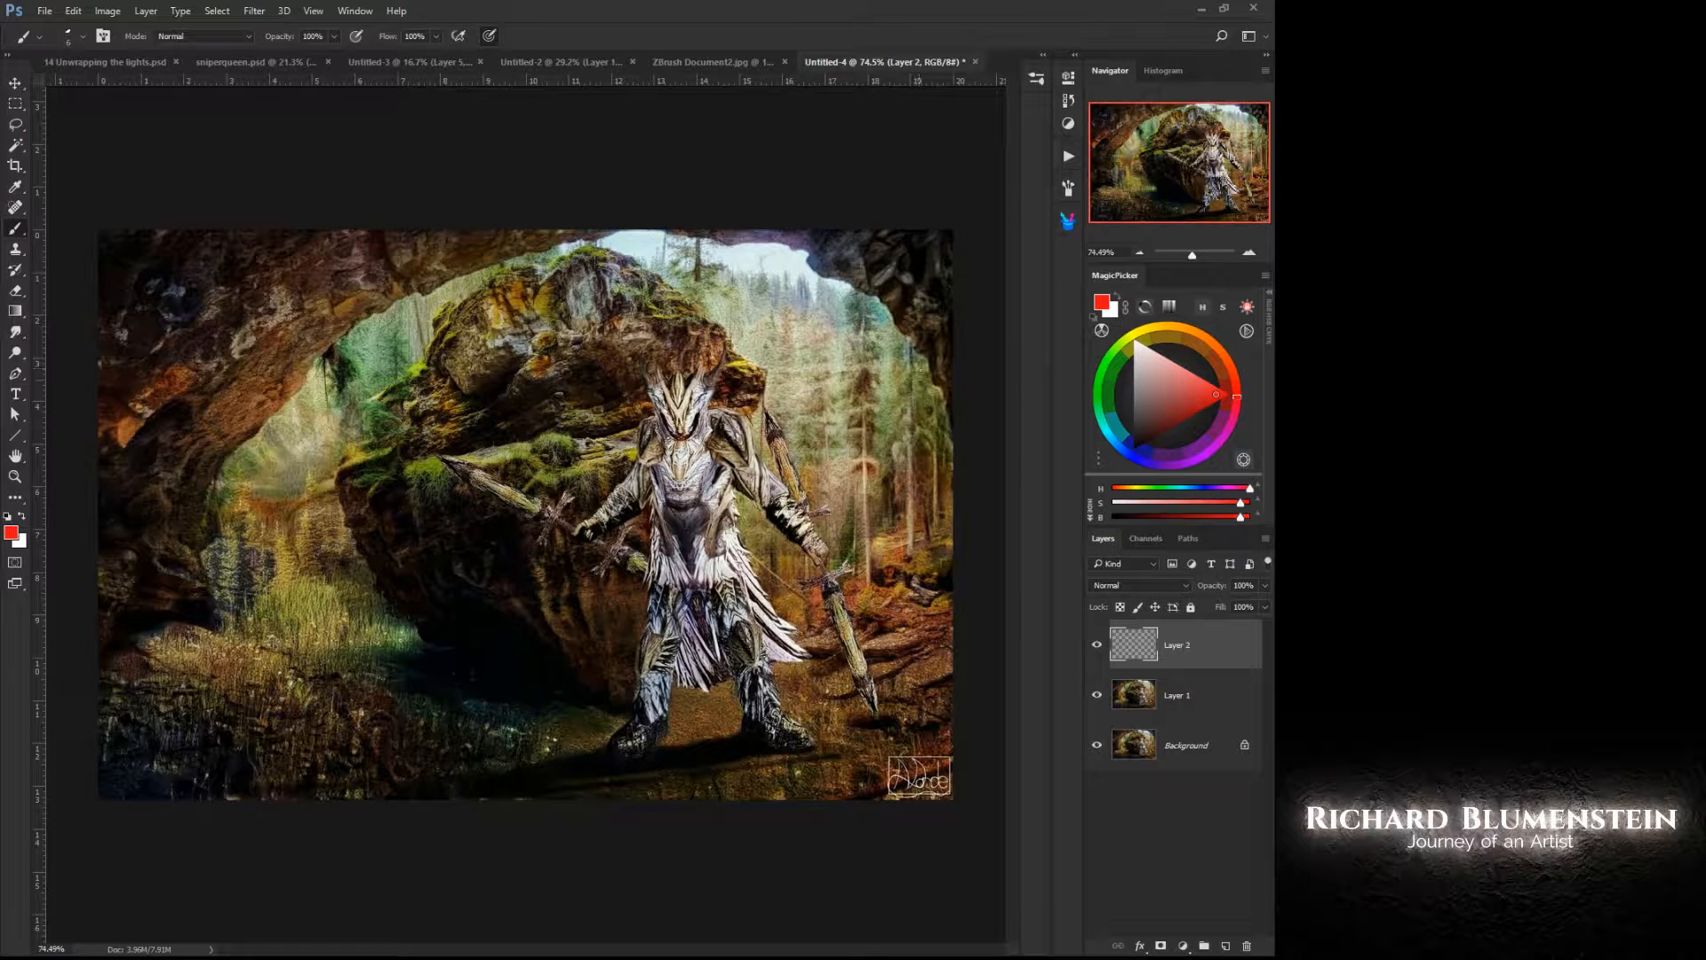
Step: Draw thin red composition curves on Layer 2 along the cave opening, boulder and foreground, and hide that layer
mouse_move(943, 396)
left_mouse_down()
mouse_move(848, 287)
mouse_move(709, 238)
mouse_move(604, 236)
mouse_move(359, 307)
mouse_move(251, 382)
mouse_move(183, 491)
mouse_move(206, 611)
left_mouse_up()
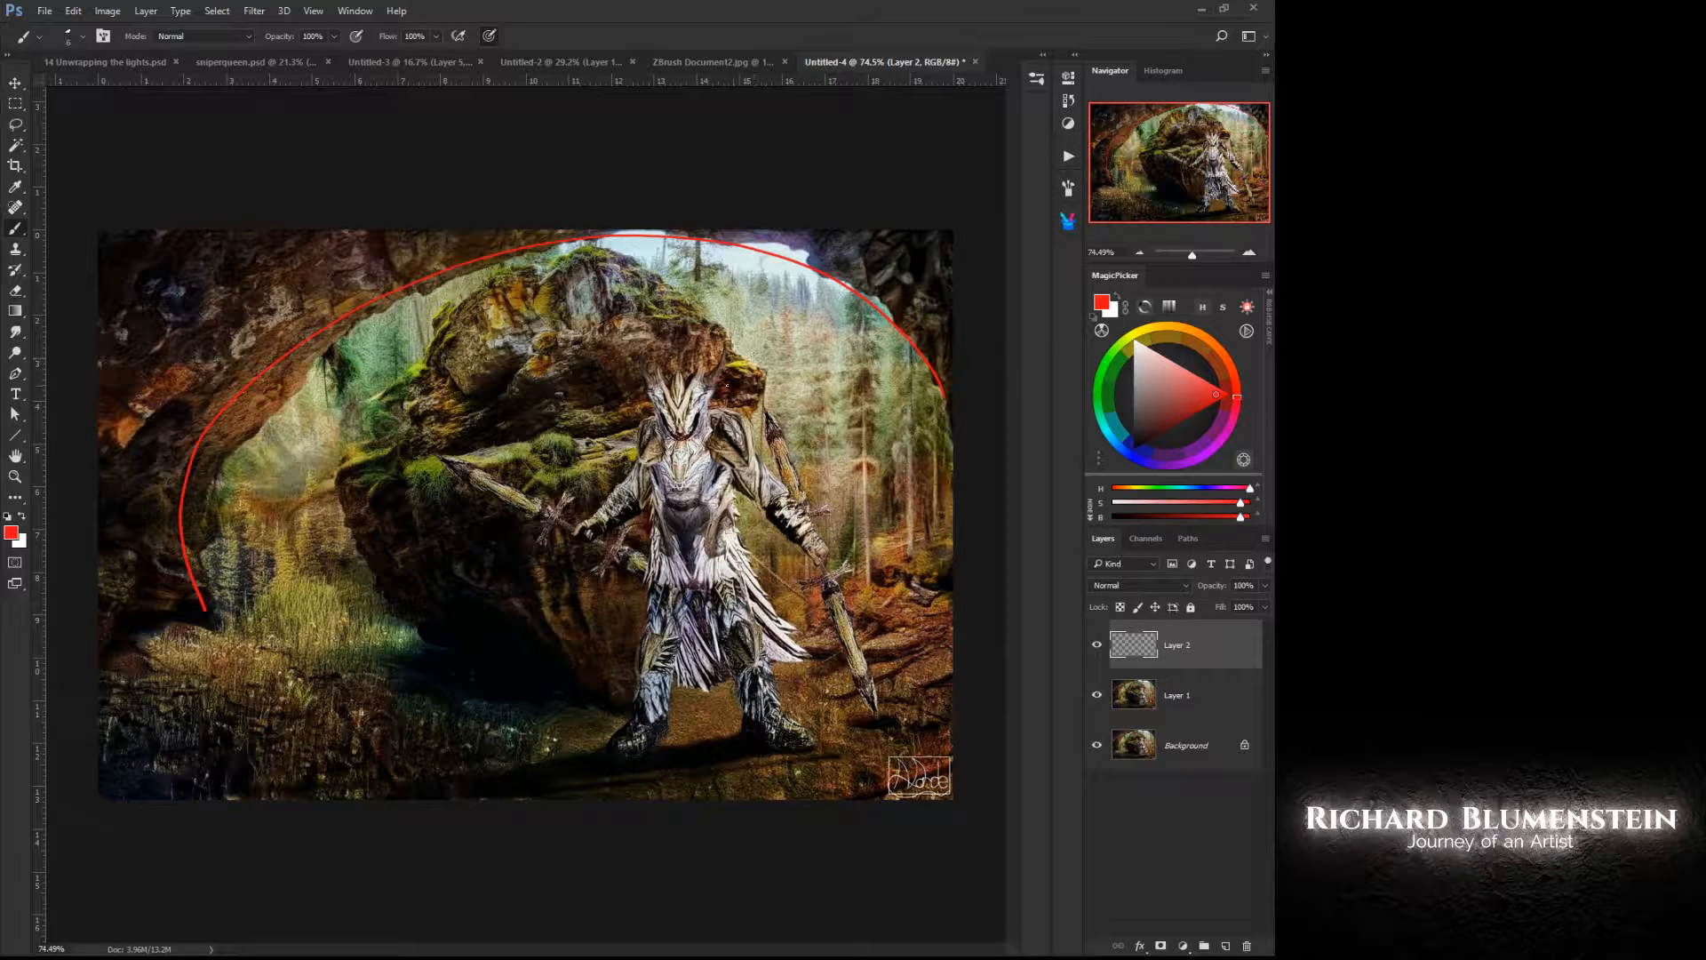
left_click_drag(482, 535, 355, 535)
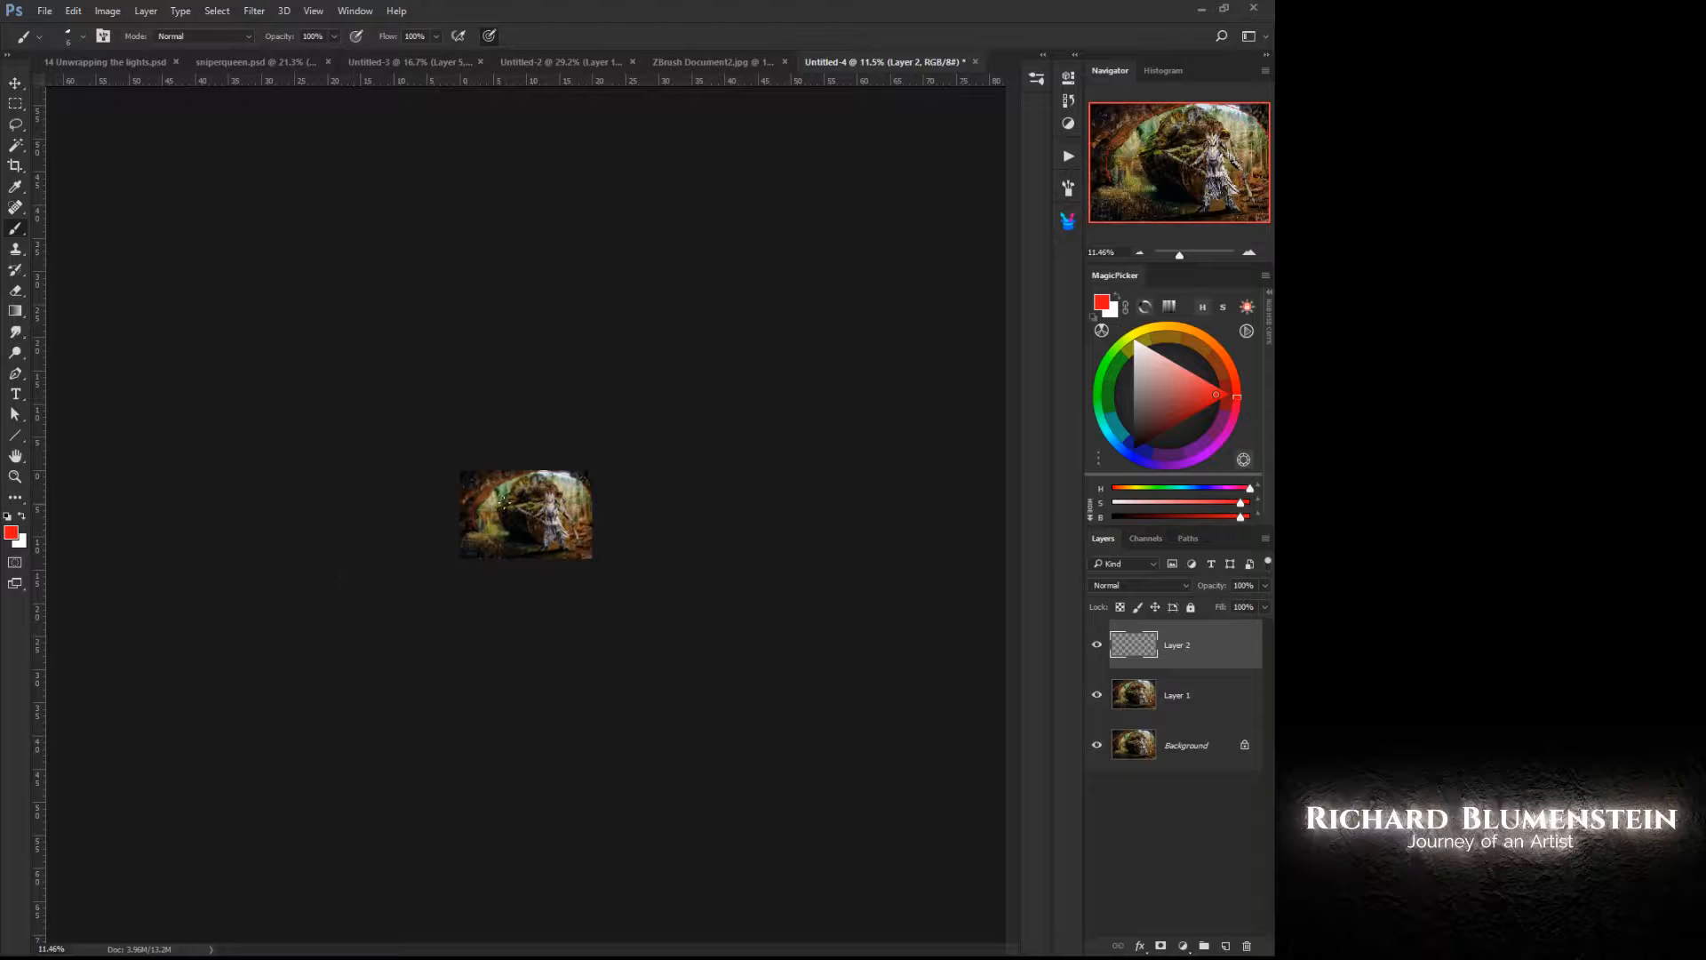
mouse_move(509, 509)
left_mouse_down()
mouse_move(504, 530)
mouse_move(502, 509)
left_mouse_up()
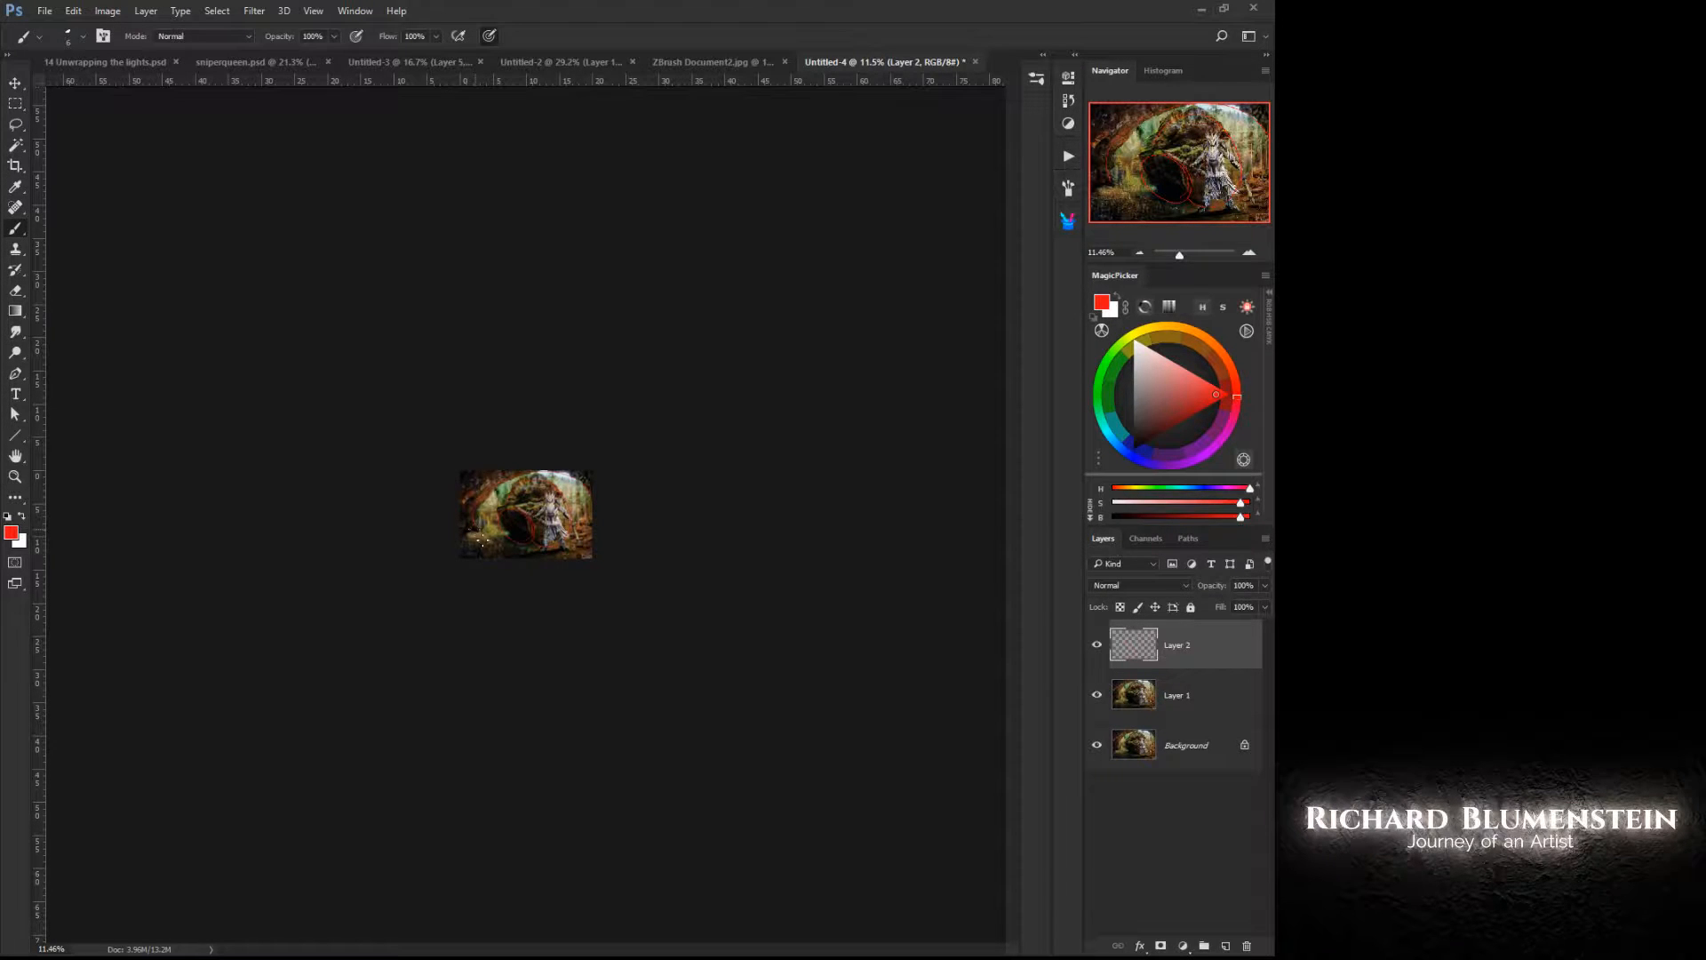
left_click_drag(472, 533, 582, 550)
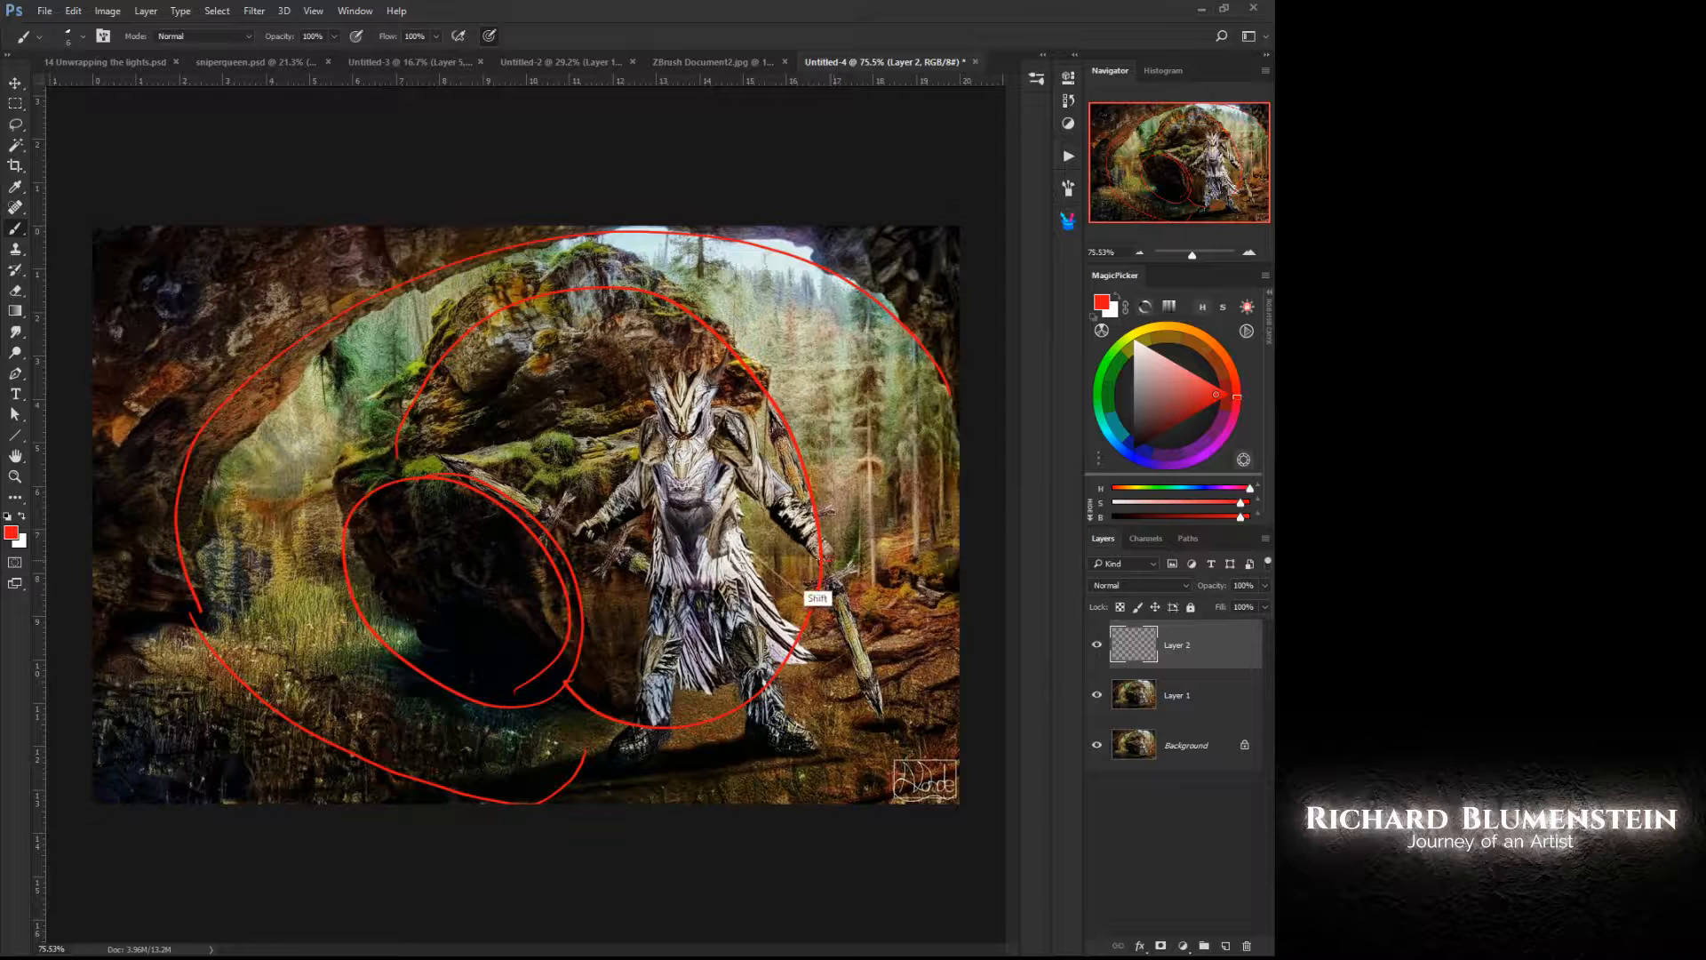
left_click_drag(833, 561, 752, 561)
left_click_drag(331, 495, 178, 494)
left_click(1097, 645)
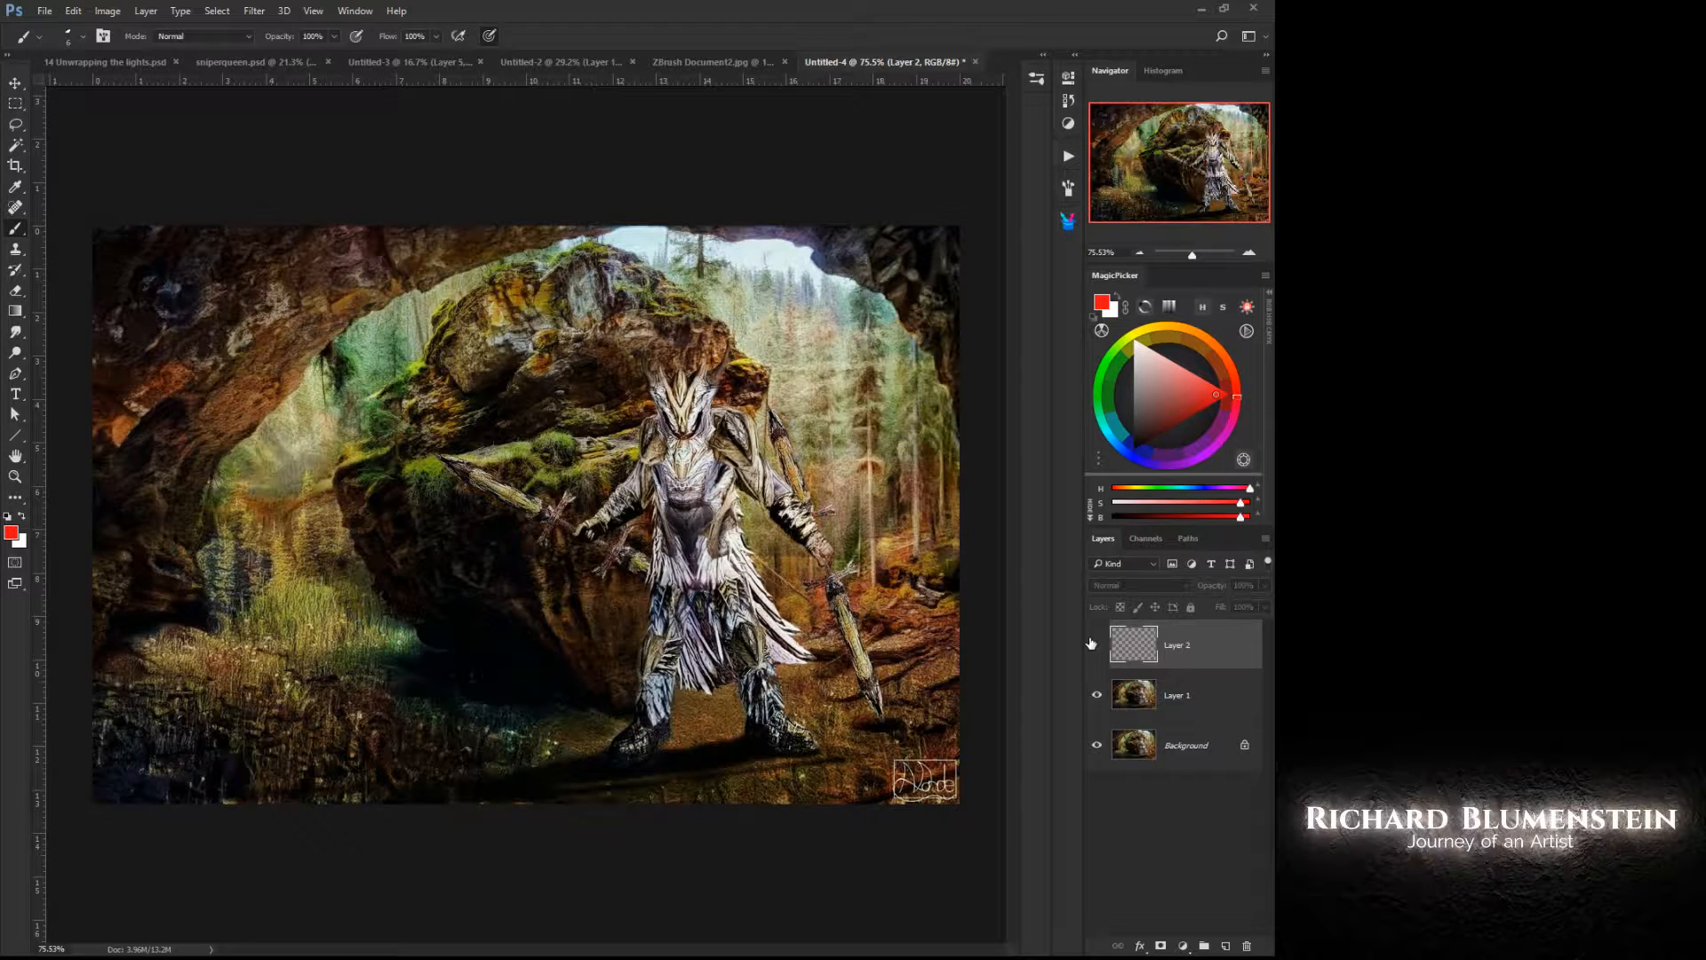
Step: Select Layer 1, sample the pale sky colour above the boulder and enlarge the brush to 70 px
left_click(1128, 701)
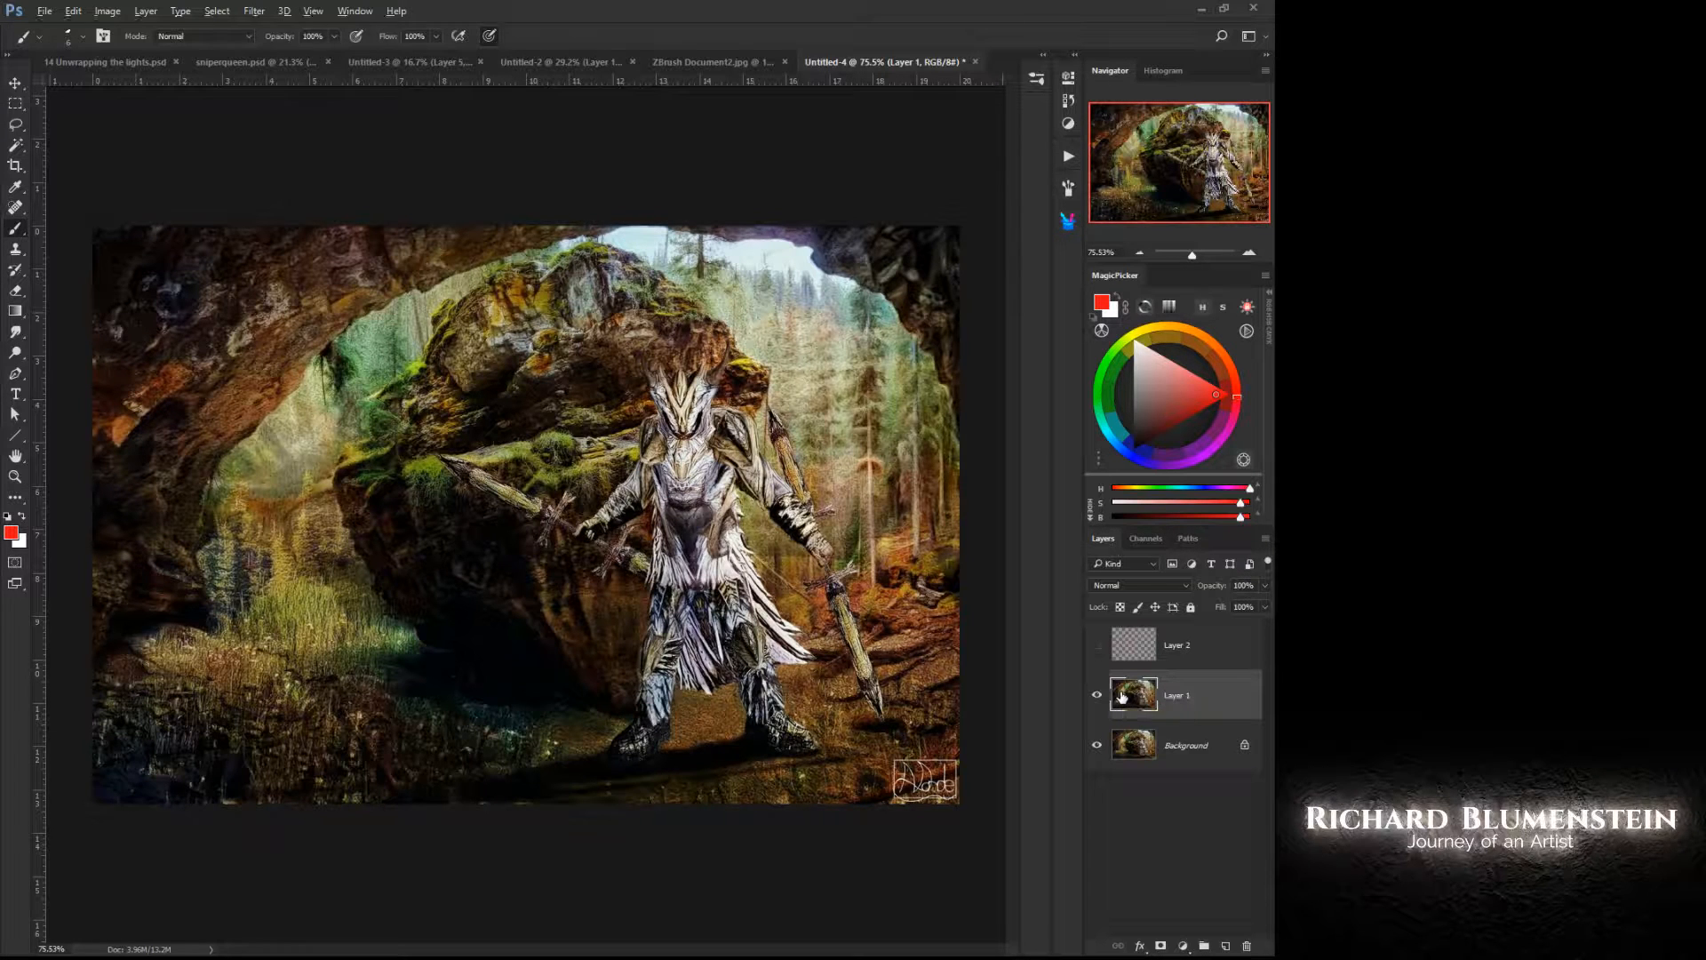
left_click(641, 258, "alt")
key("bracketright")
key("bracketright")
key("bracketright")
key("bracketright")
key("bracketright")
key("bracketright")
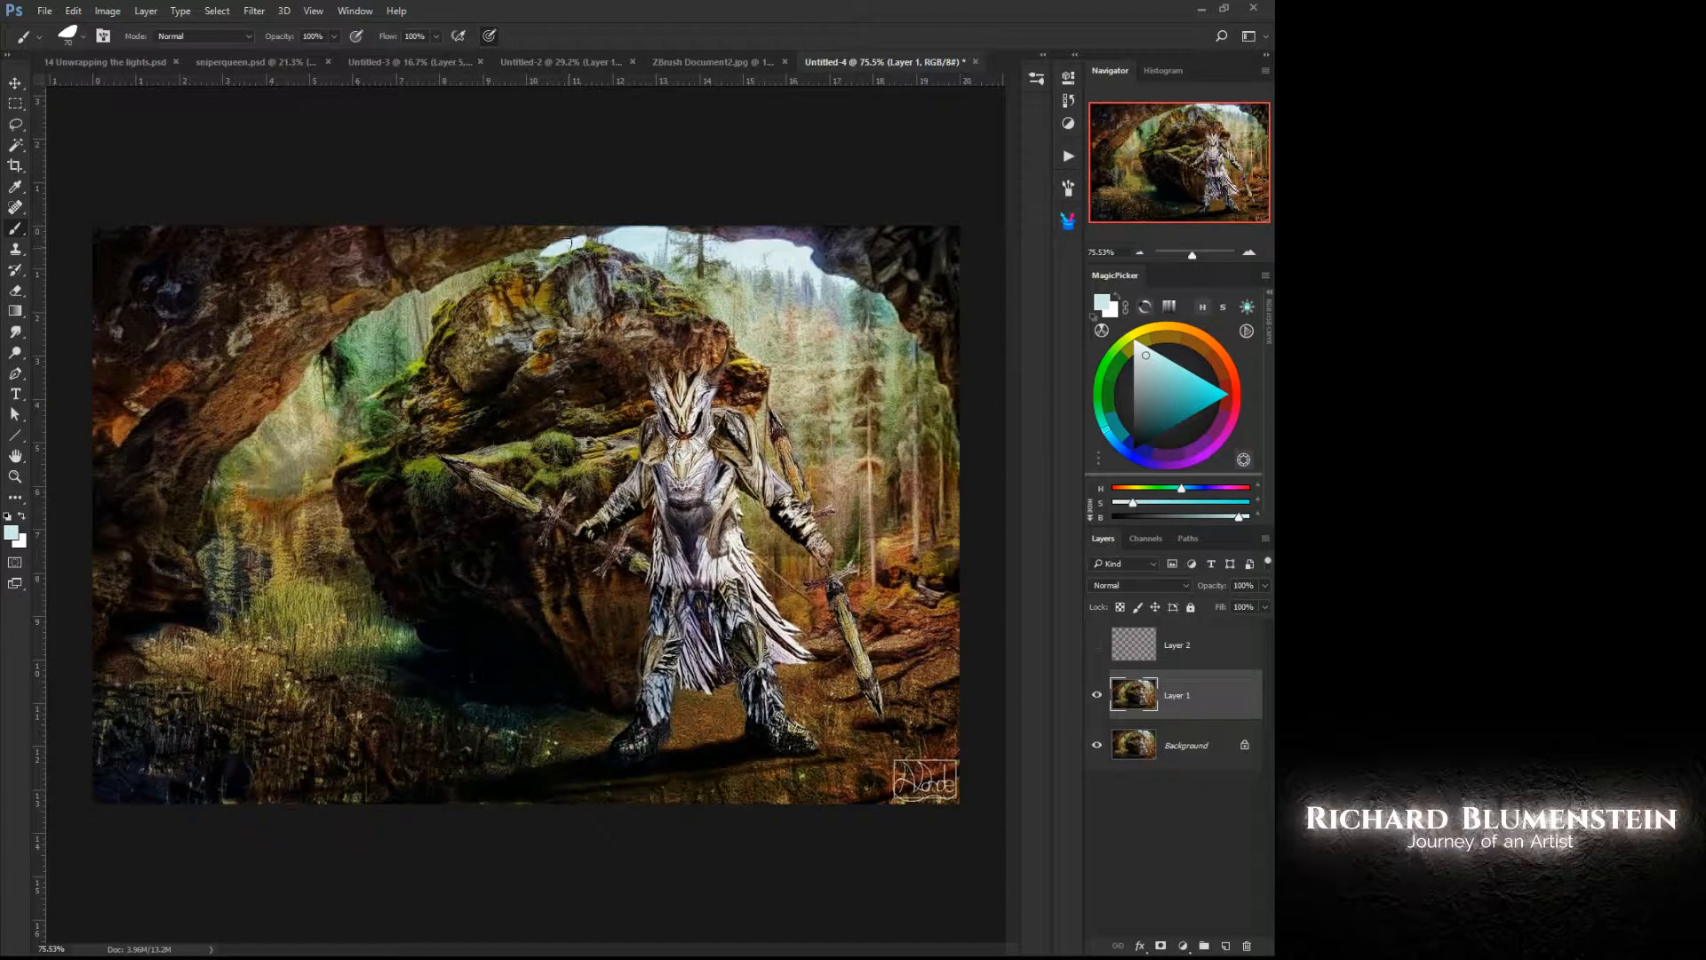
Step: Enable Transfer for the brush and paint pale sky over the upper part of the forest on both sides of the boulder
left_click(1068, 188)
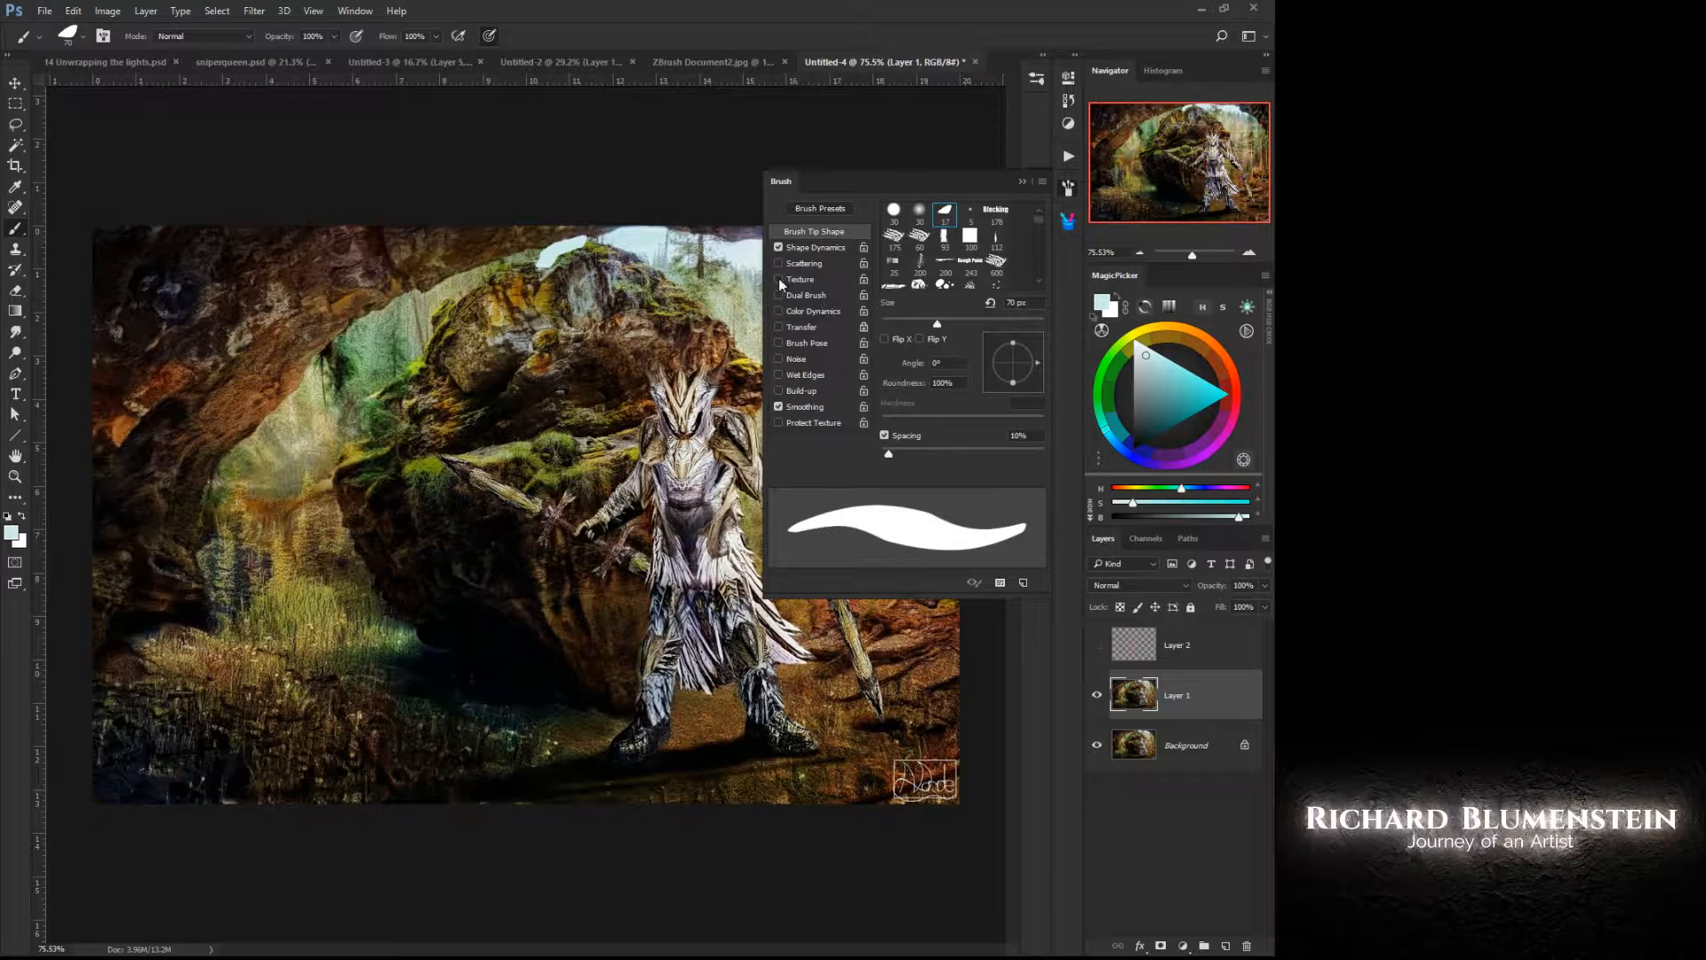
left_click(779, 327)
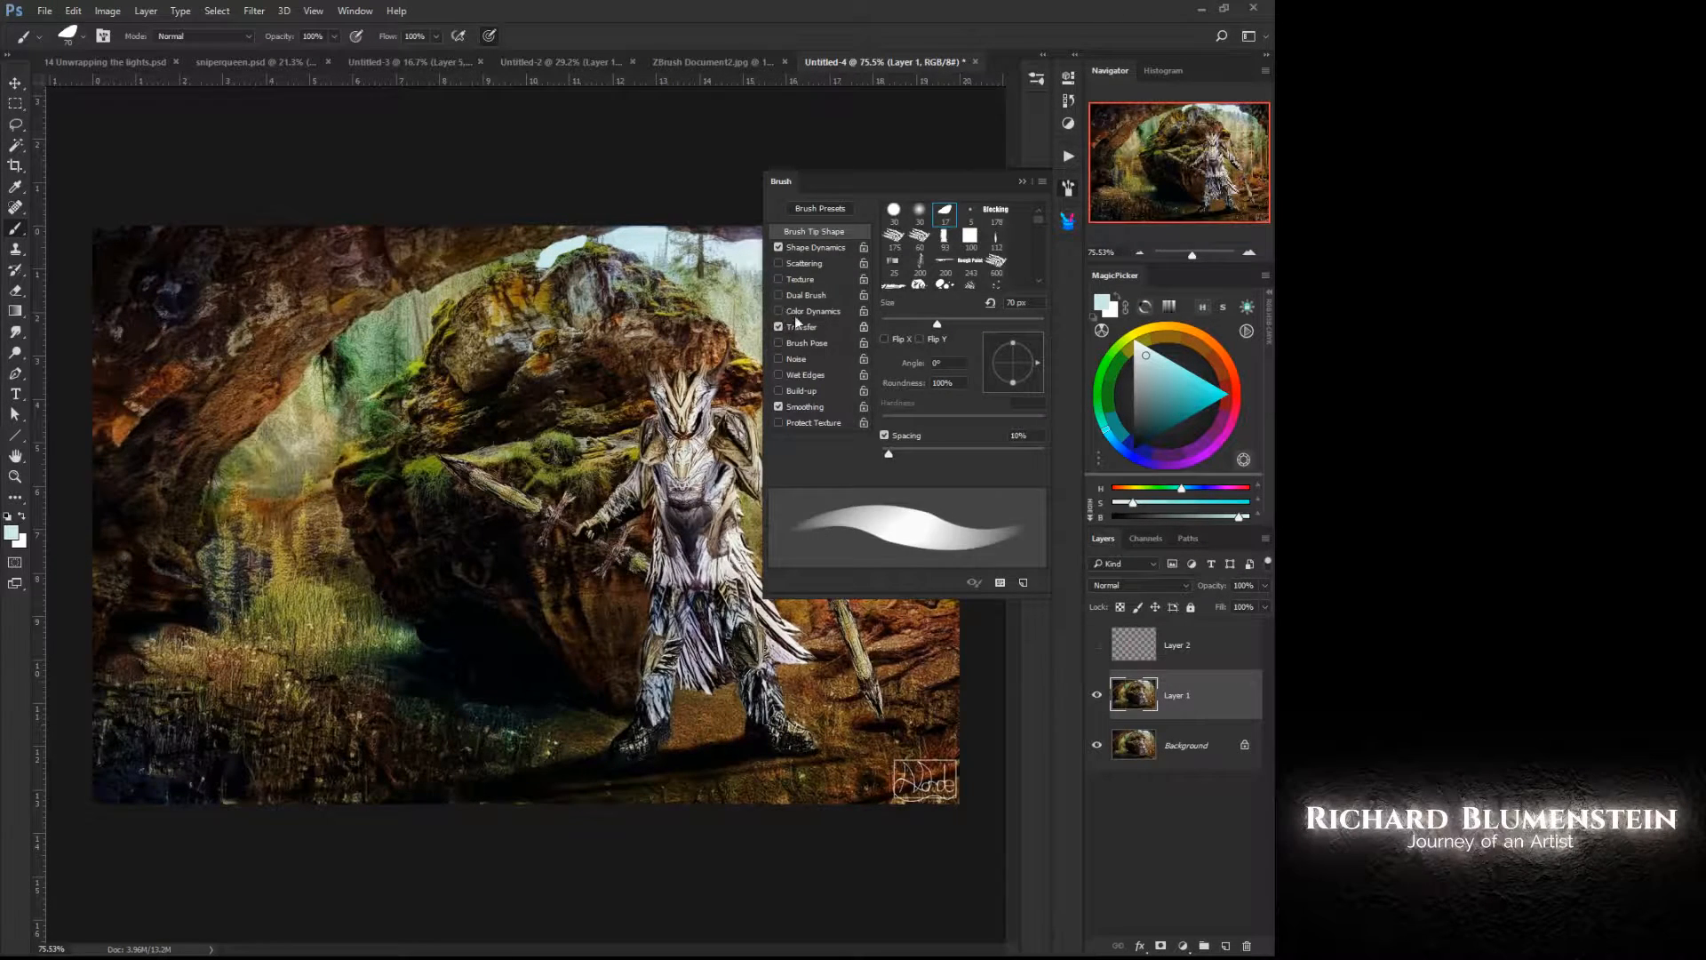
mouse_move(578, 241)
left_mouse_down()
mouse_move(393, 309)
mouse_move(435, 304)
mouse_move(351, 360)
left_mouse_up()
mouse_move(644, 236)
left_mouse_down()
mouse_move(844, 327)
mouse_move(815, 327)
mouse_move(825, 343)
mouse_move(783, 285)
mouse_move(728, 260)
mouse_move(685, 272)
mouse_move(755, 322)
mouse_move(867, 308)
mouse_move(923, 372)
mouse_move(889, 349)
mouse_move(776, 362)
left_mouse_up()
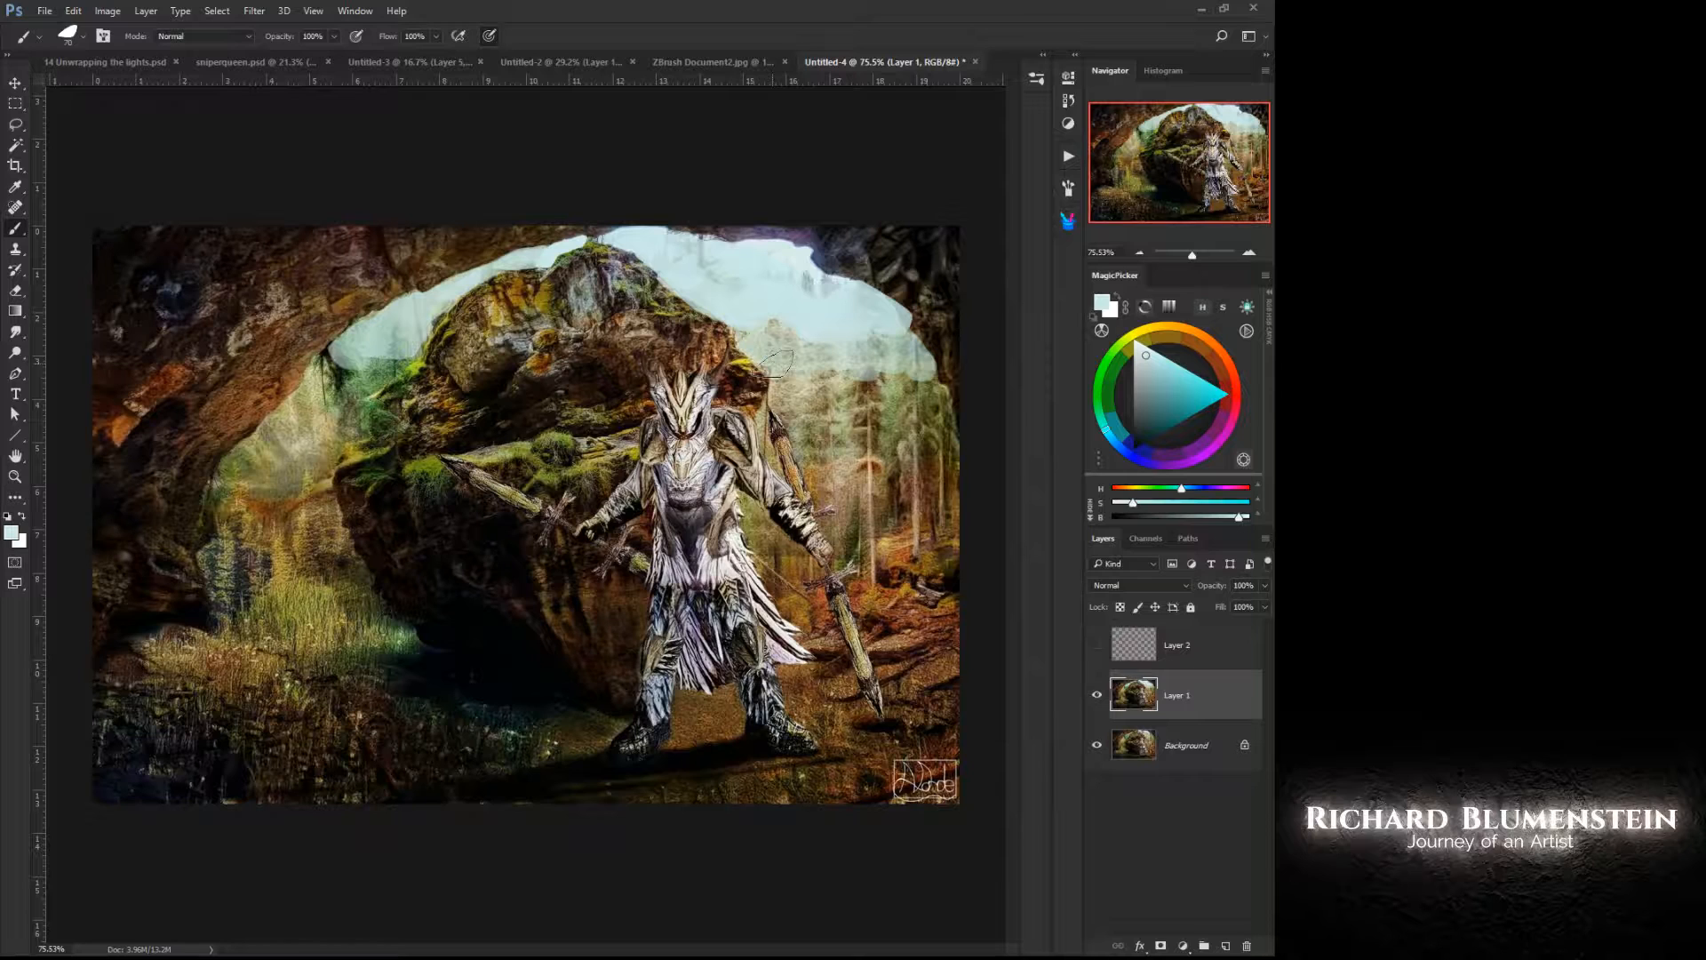
Step: Sample a dark grey and paint flat ground patches behind the boulder and, with a smaller brush, beside the figure's skirt
left_click(240, 560, "alt")
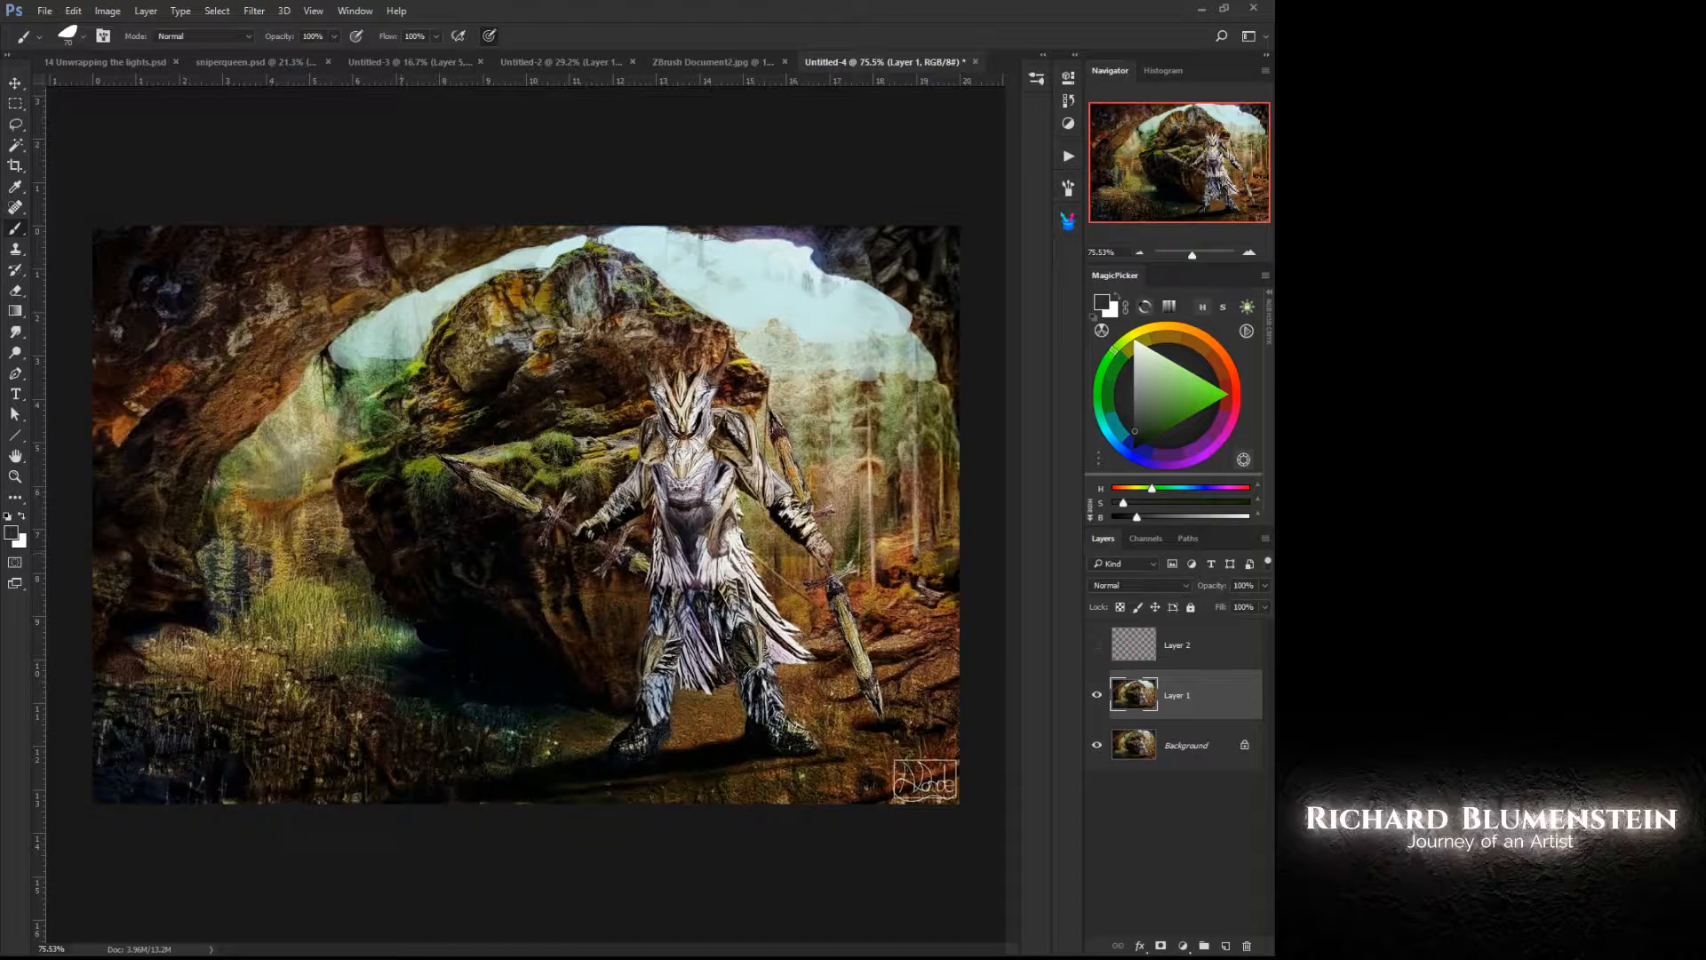
mouse_move(345, 558)
left_mouse_down()
mouse_move(217, 557)
mouse_move(349, 583)
mouse_move(242, 577)
mouse_move(346, 588)
mouse_move(235, 596)
mouse_move(369, 604)
mouse_move(232, 606)
mouse_move(307, 624)
mouse_move(260, 621)
mouse_move(217, 560)
mouse_move(347, 572)
mouse_move(382, 610)
mouse_move(213, 566)
left_mouse_up()
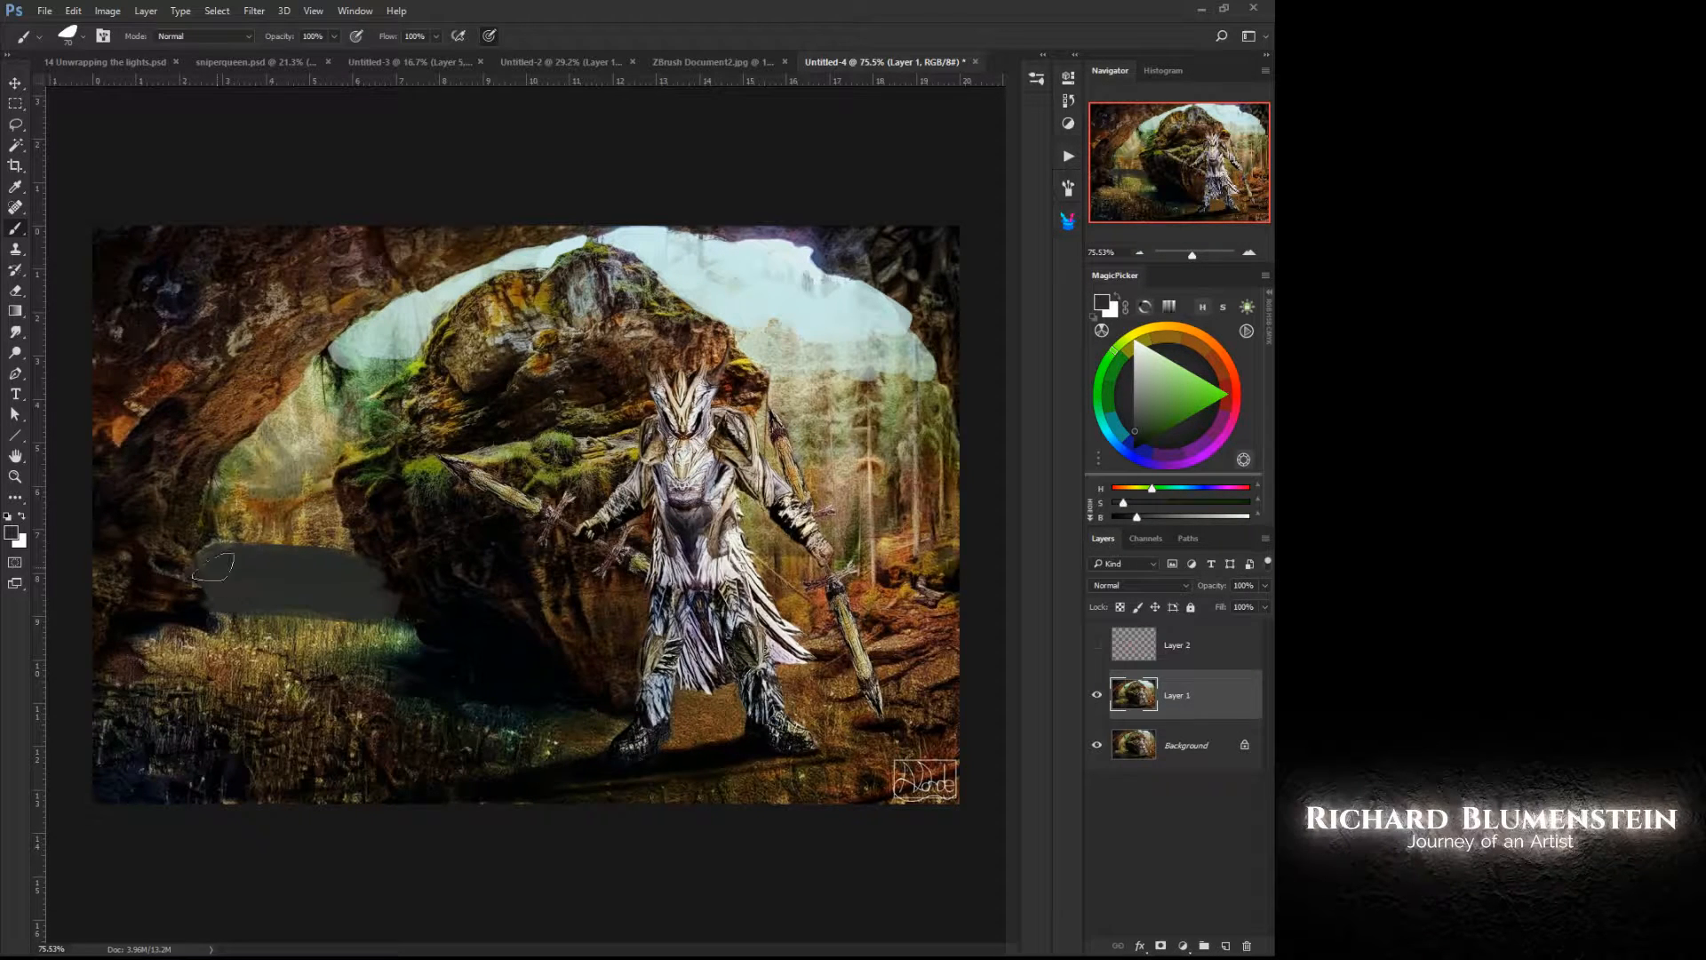
key("bracketleft")
key("bracketleft")
key("bracketleft")
mouse_move(771, 577)
left_mouse_down()
mouse_move(820, 574)
mouse_move(762, 598)
left_mouse_up()
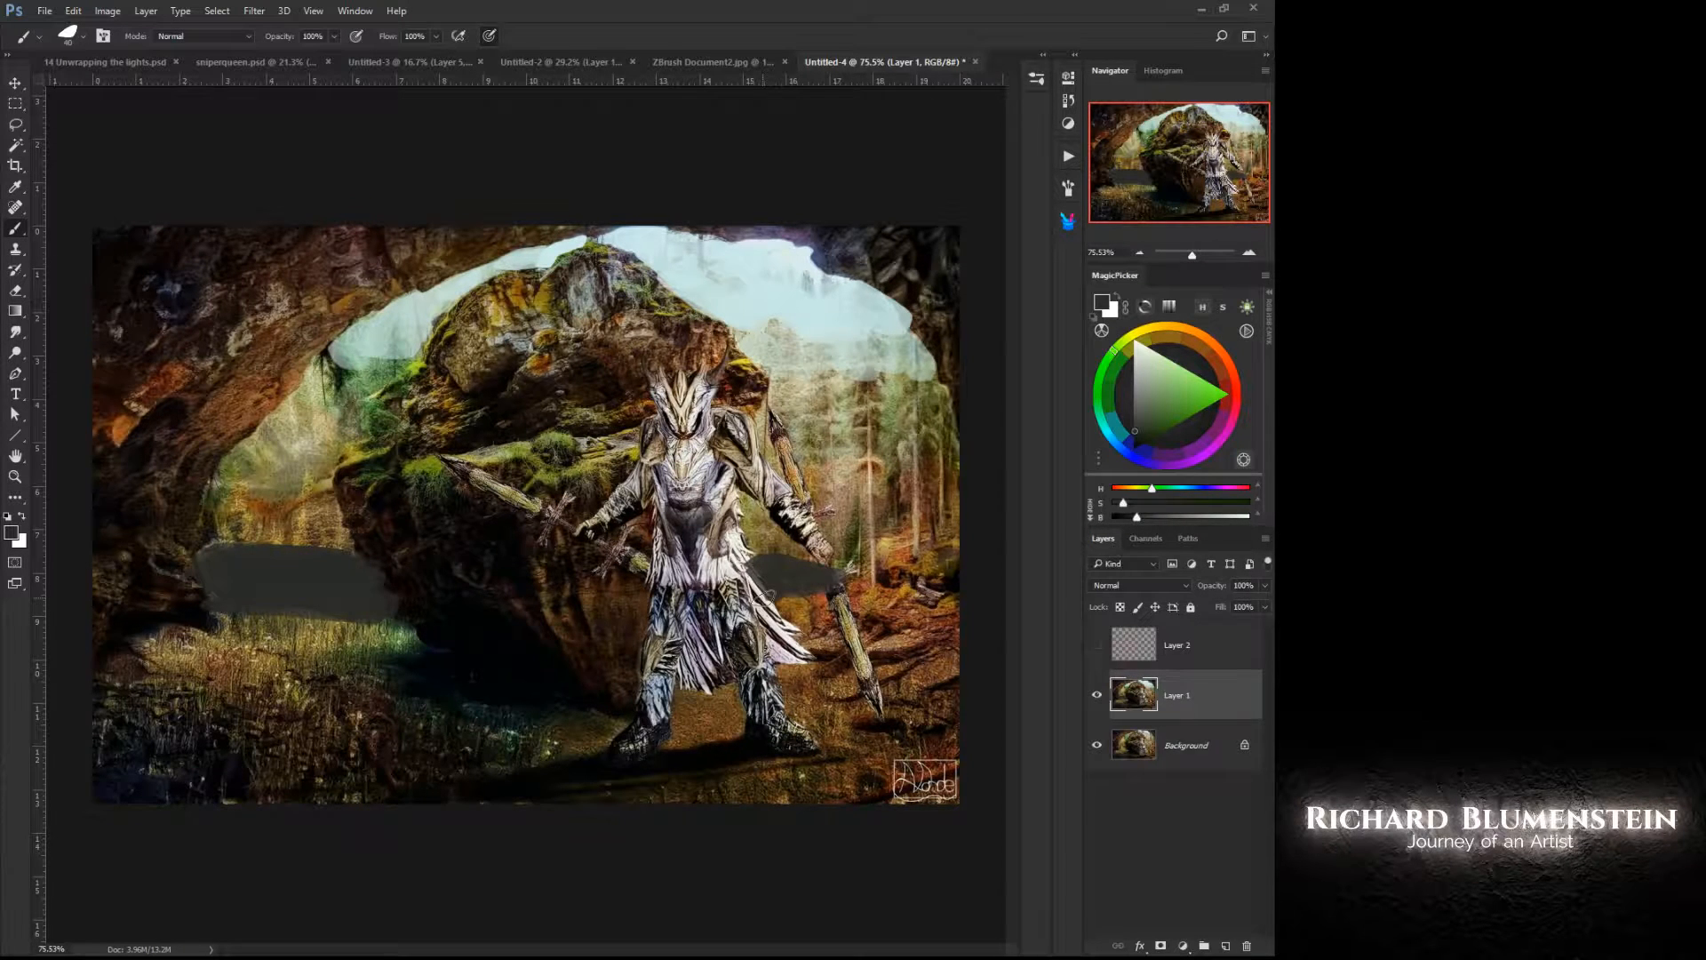
Step: Sample an olive green from the forest and block in the trees behind the figure's sword arm as one flat mass
left_click(380, 365, "alt")
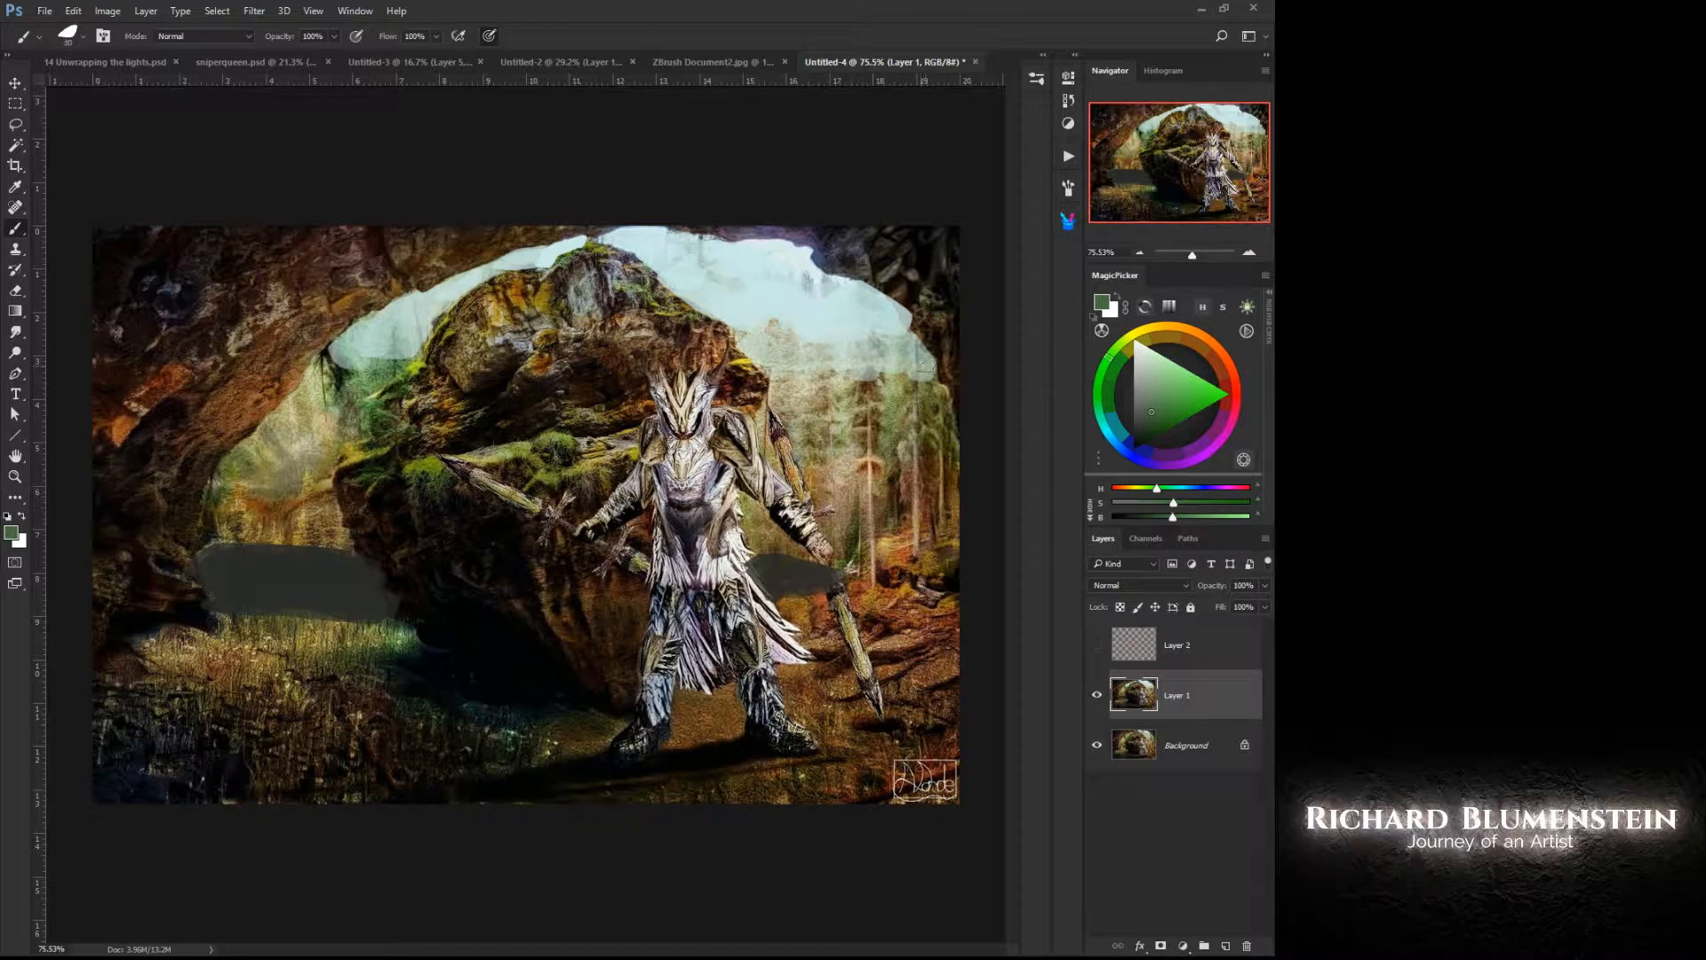
left_click(885, 449, "alt")
mouse_move(934, 400)
left_mouse_down()
mouse_move(917, 367)
mouse_move(880, 426)
left_mouse_up()
right_click(877, 441)
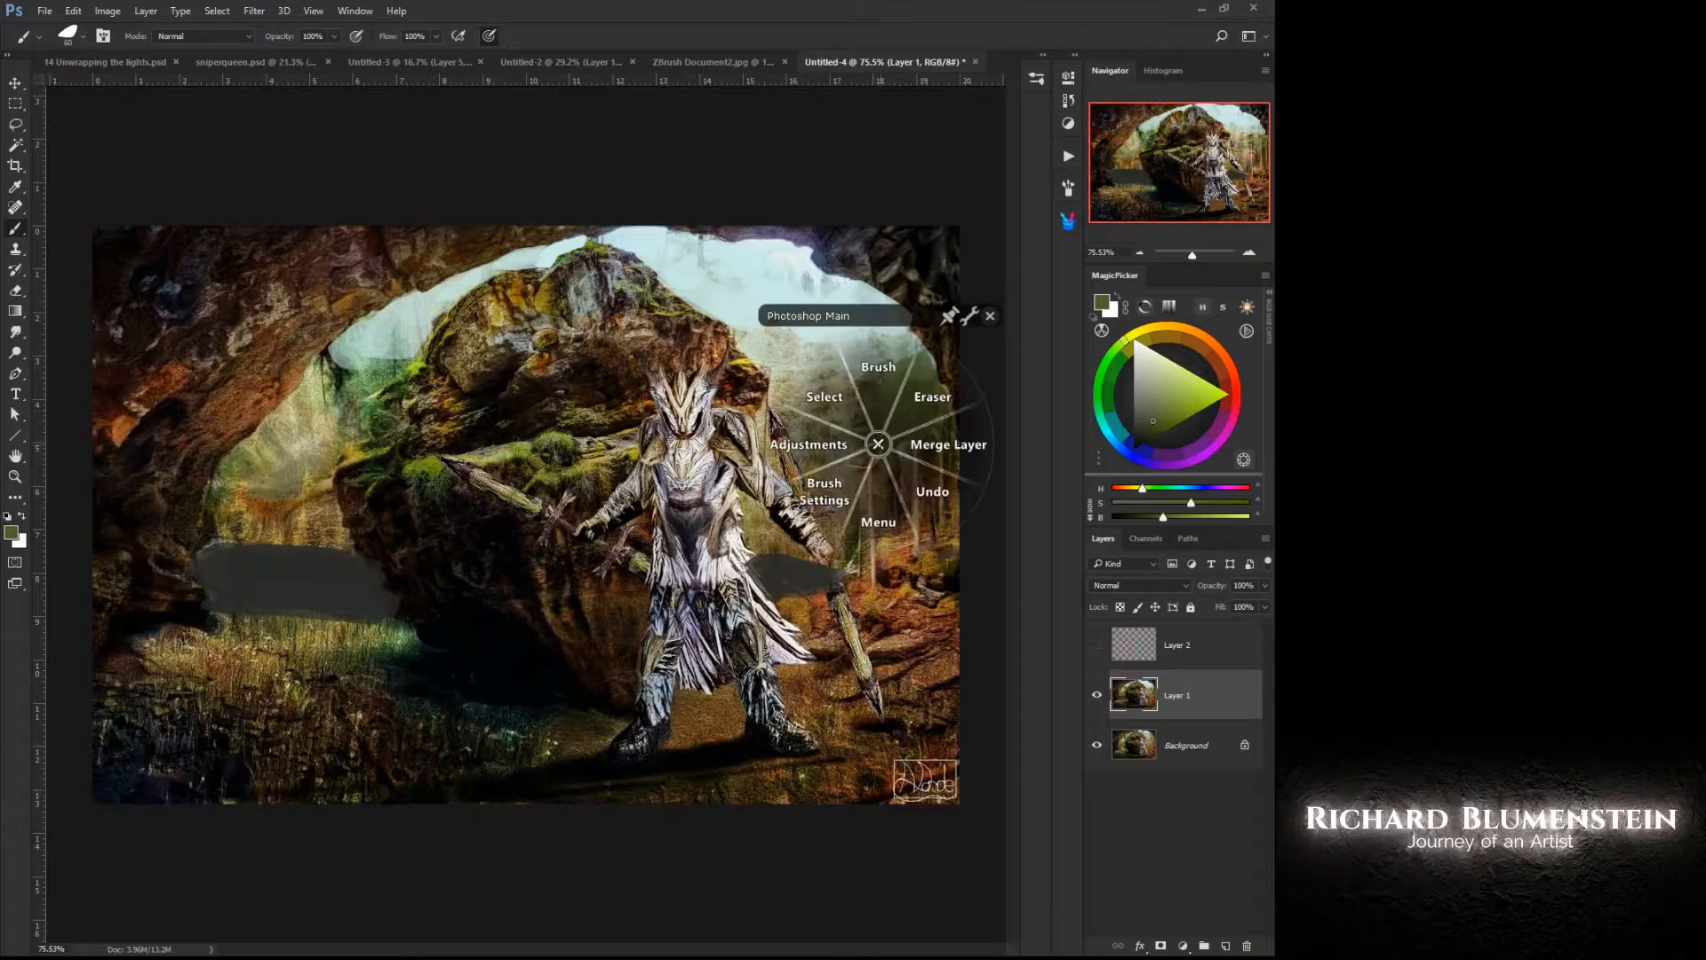
left_click(876, 442)
mouse_move(884, 357)
left_mouse_down()
mouse_move(827, 418)
mouse_move(786, 409)
mouse_move(779, 380)
mouse_move(822, 502)
mouse_move(854, 516)
mouse_move(946, 468)
left_mouse_up()
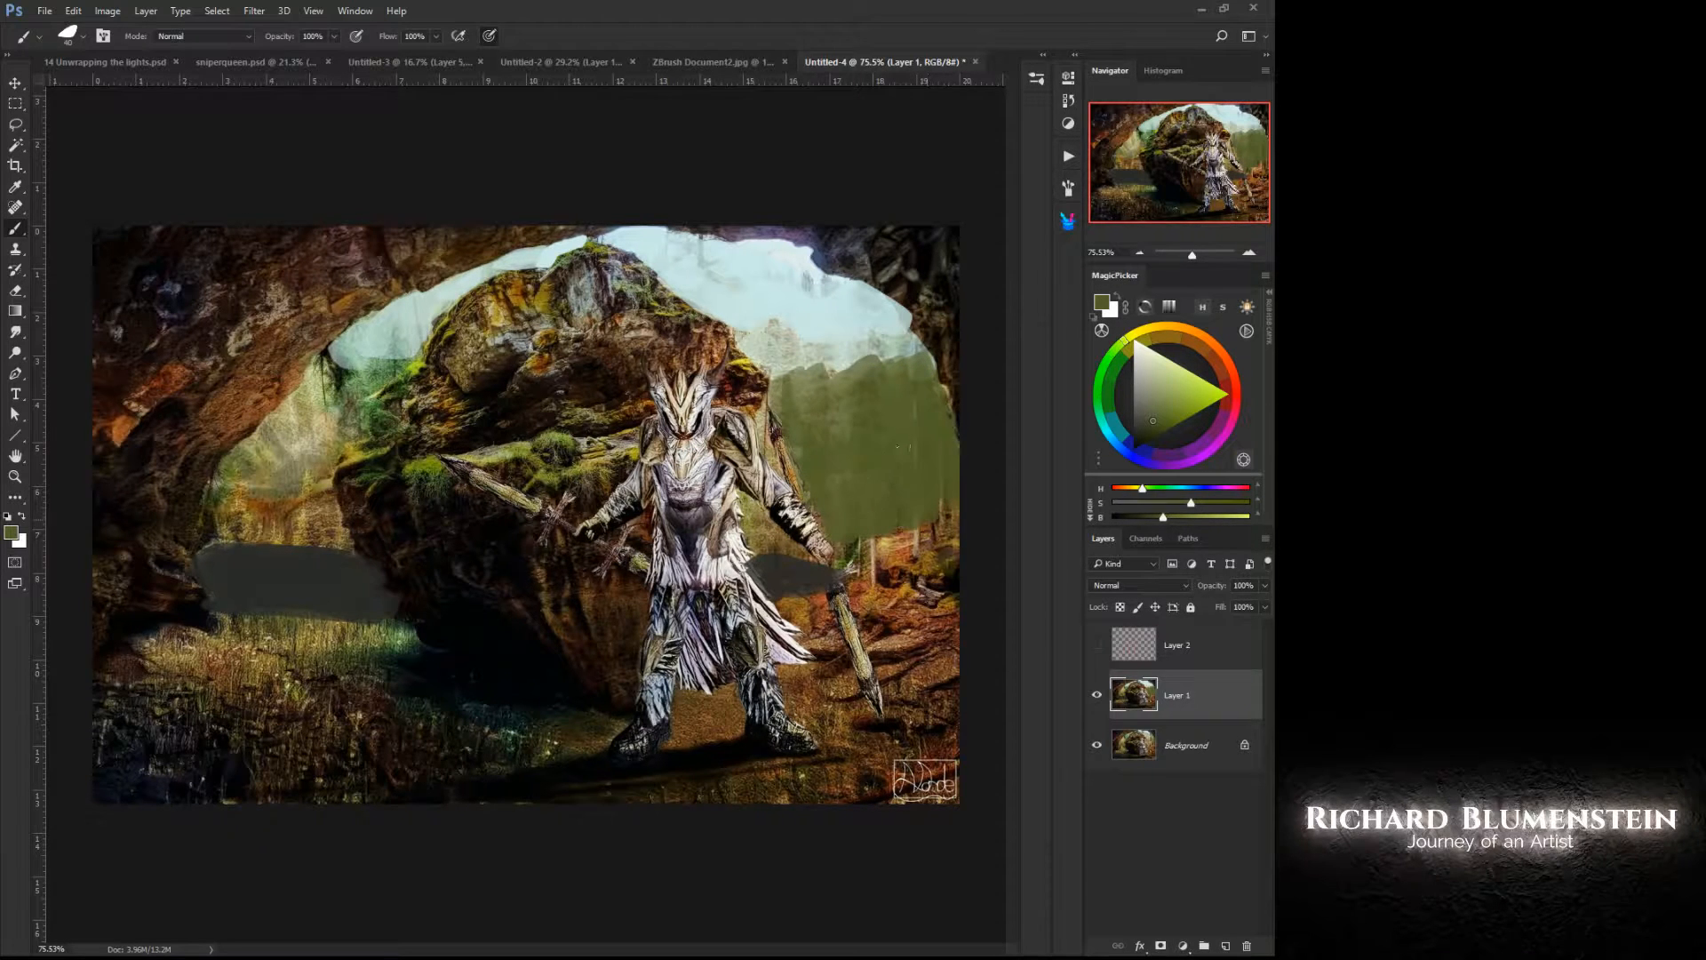
Step: Reduce the brush size and paint thin vertical olive tree trunks rising into the sky above the flat forest mass
key("bracketleft")
key("bracketleft")
key("bracketleft")
key("bracketleft")
key("bracketleft")
key("bracketleft")
left_click_drag(869, 292, 866, 372)
left_click_drag(860, 317, 859, 377)
left_click_drag(846, 345, 846, 377)
left_click_drag(834, 361, 833, 394)
mouse_move(806, 274)
left_mouse_down()
mouse_move(799, 392)
mouse_move(779, 421)
left_mouse_up()
left_click_drag(772, 296, 762, 376)
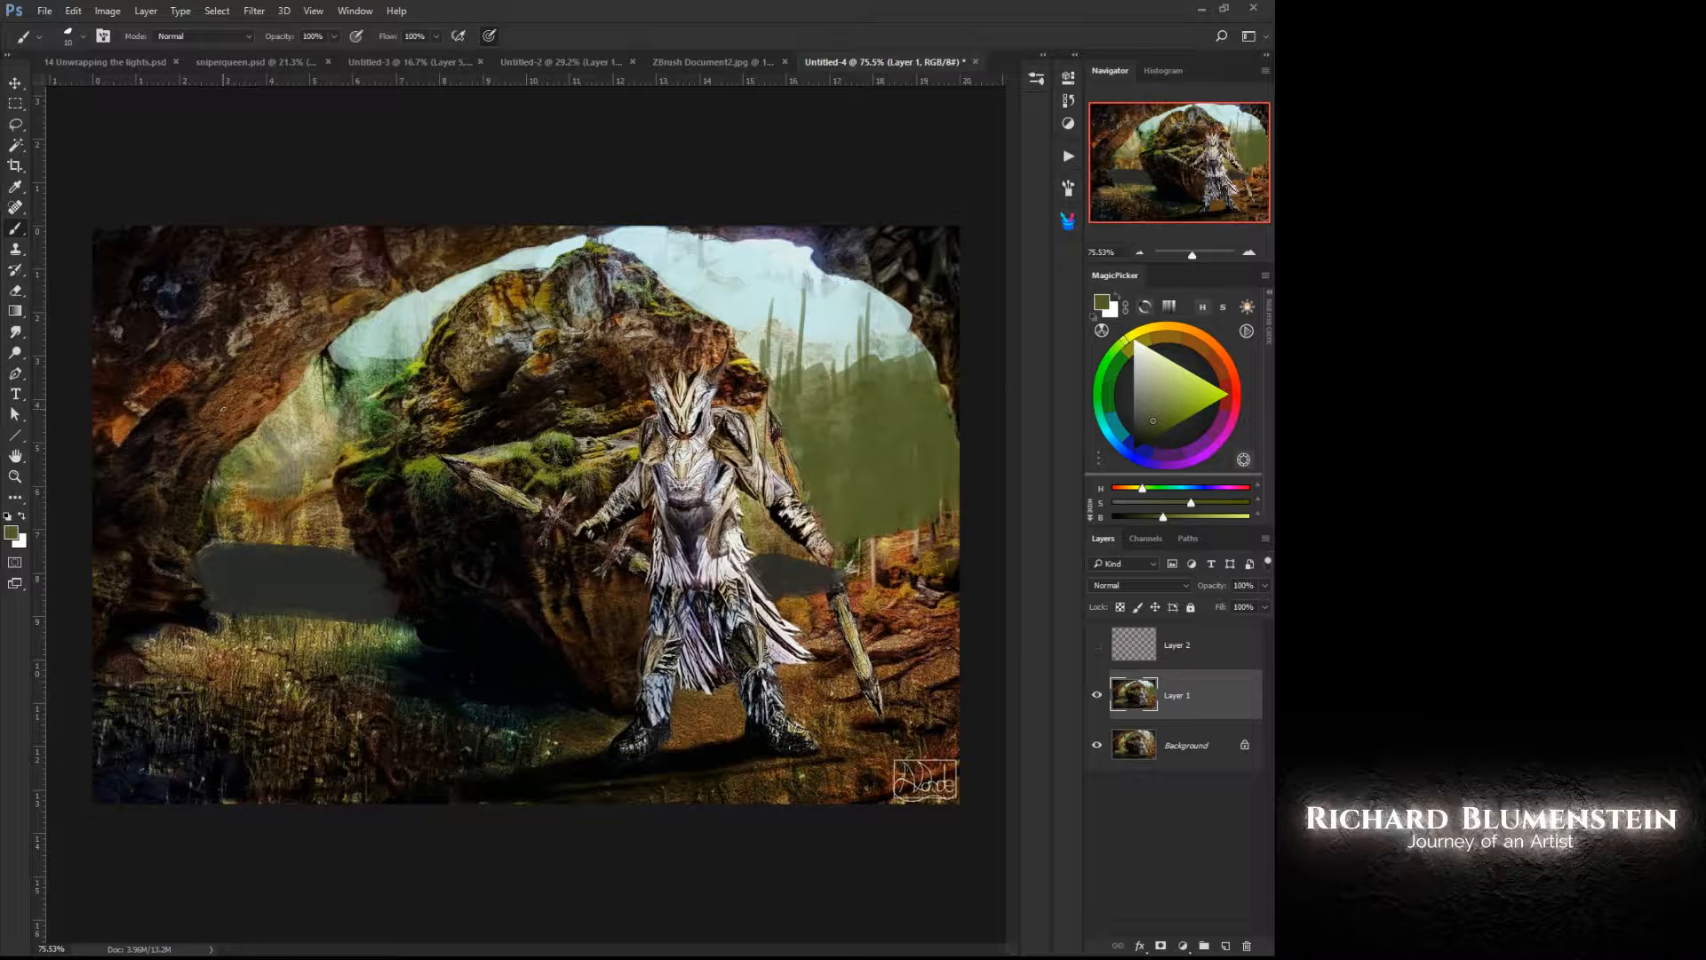
Step: Enlarge the brush and block in the forest between the cave wall and the boulder with flat olive green
key("bracketright")
key("bracketright")
key("bracketright")
key("bracketright")
key("bracketright")
key("bracketright")
mouse_move(407, 346)
left_mouse_down()
mouse_move(367, 341)
mouse_move(273, 474)
mouse_move(290, 415)
mouse_move(220, 503)
left_mouse_up()
mouse_move(338, 422)
left_mouse_down()
mouse_move(336, 529)
mouse_move(318, 452)
mouse_move(238, 484)
mouse_move(227, 532)
mouse_move(321, 550)
left_mouse_up()
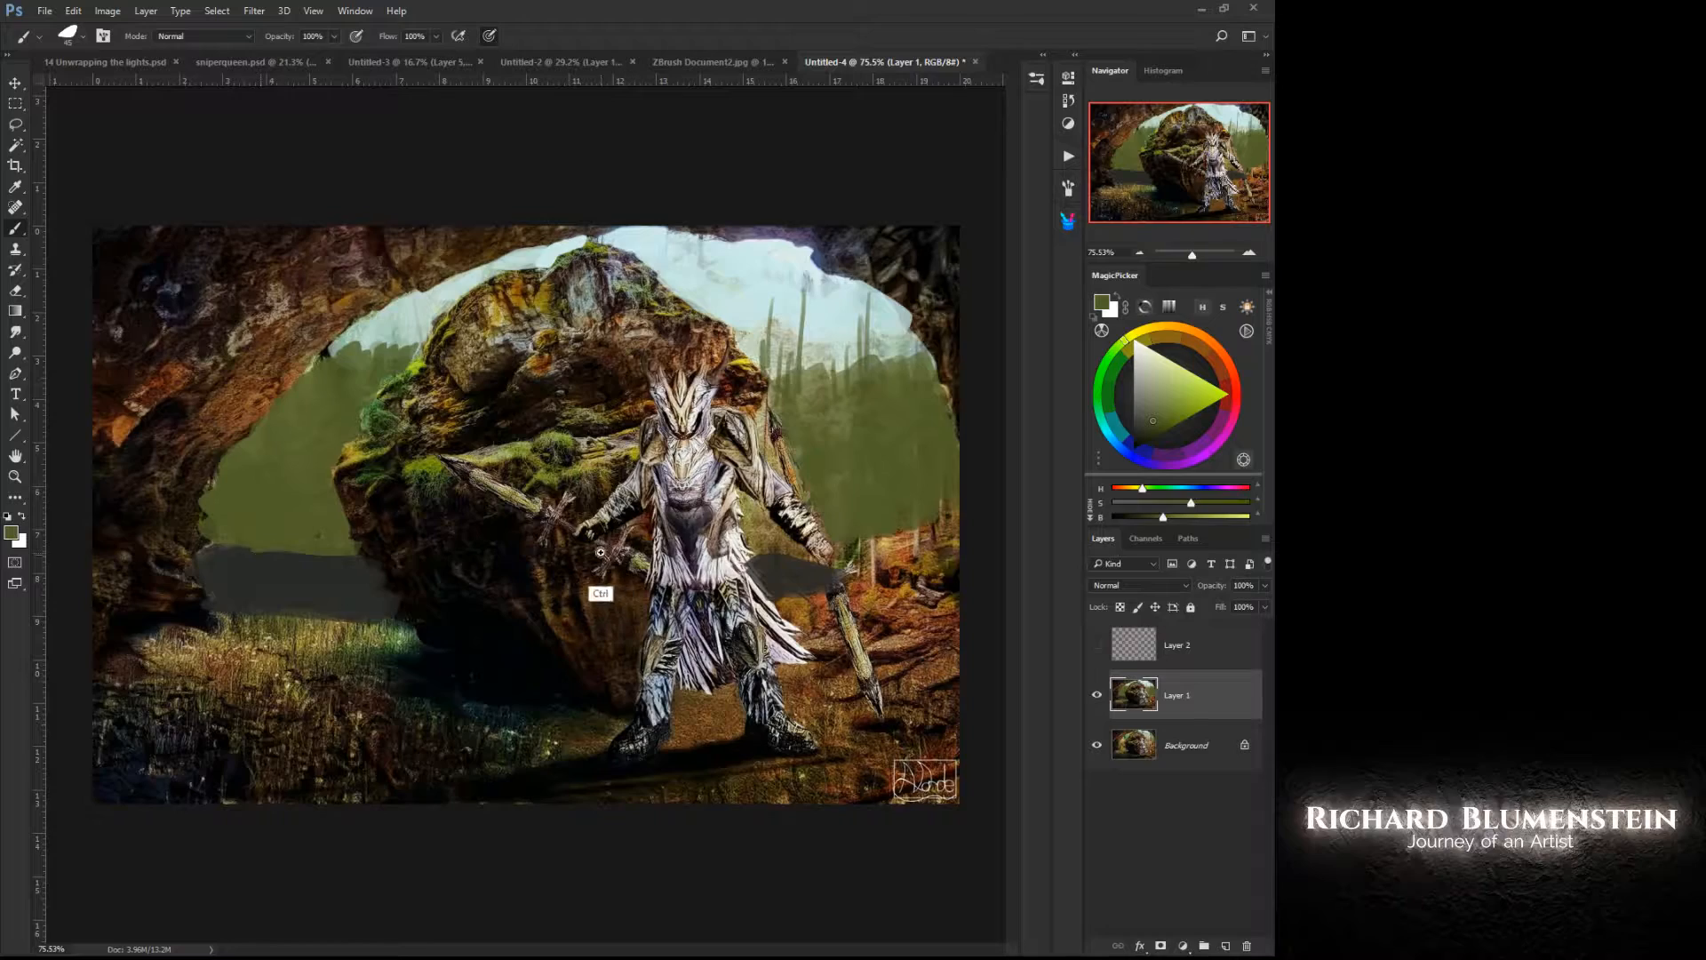
Step: Sample a light grey-green and paint soft vertical strokes along the upper edges of both olive forest areas
mouse_move(603, 555)
left_mouse_down()
mouse_move(495, 563)
mouse_move(594, 566)
left_mouse_up()
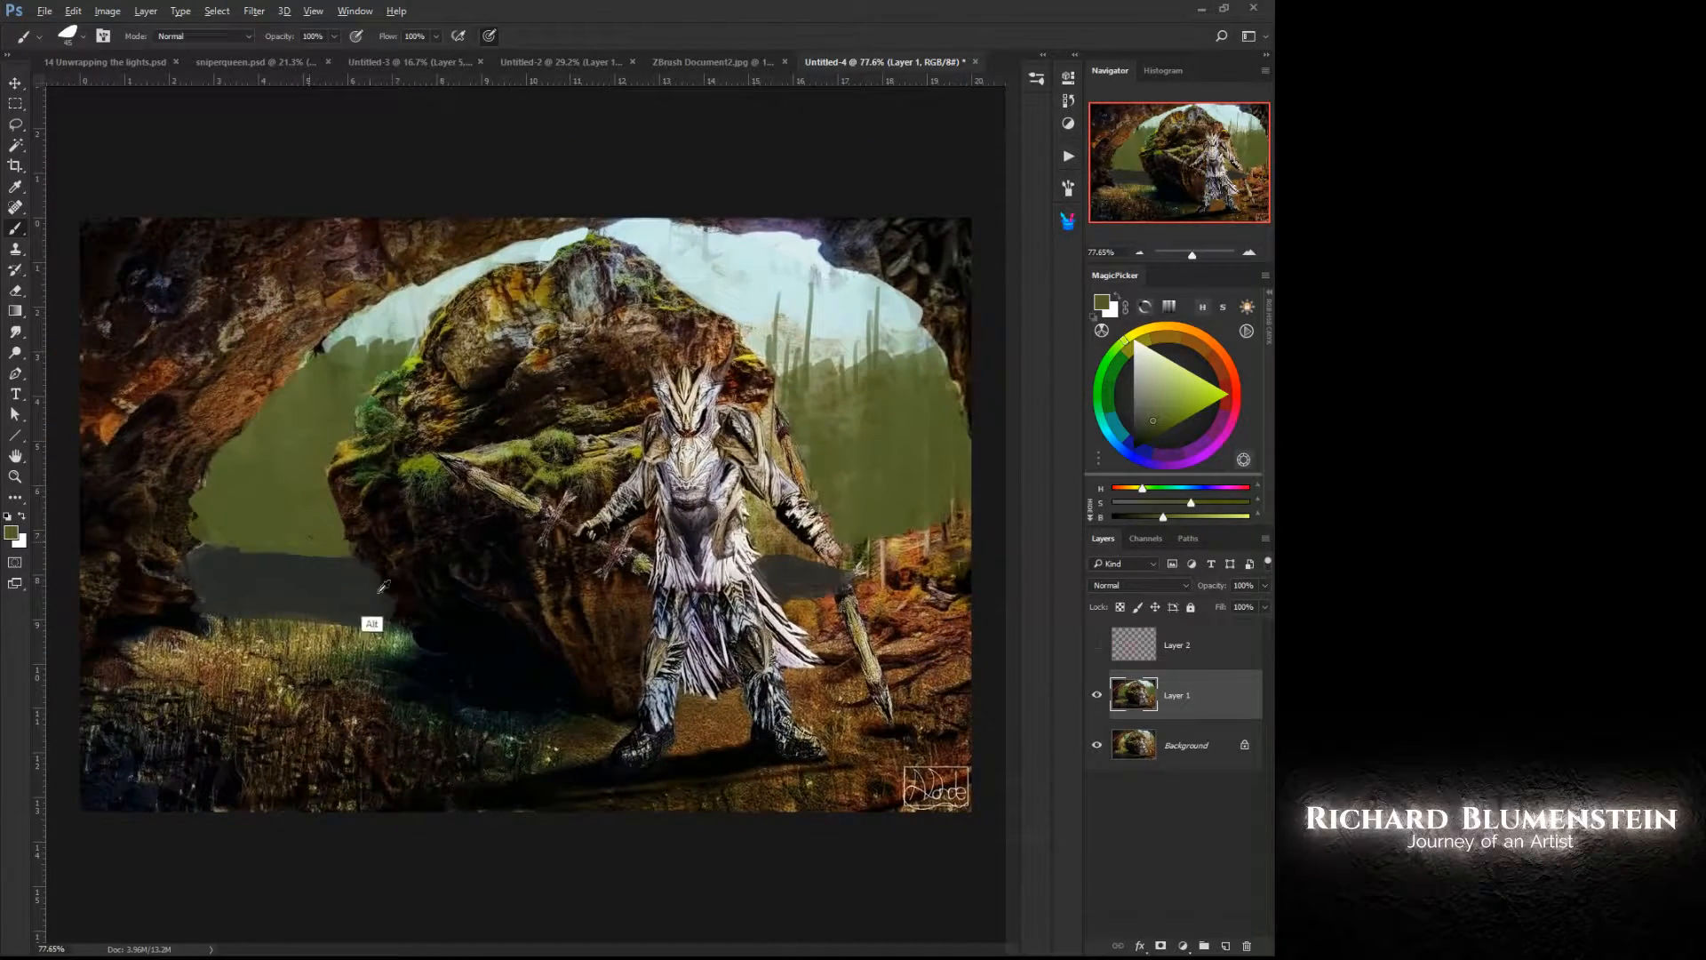
left_click(394, 640, "alt")
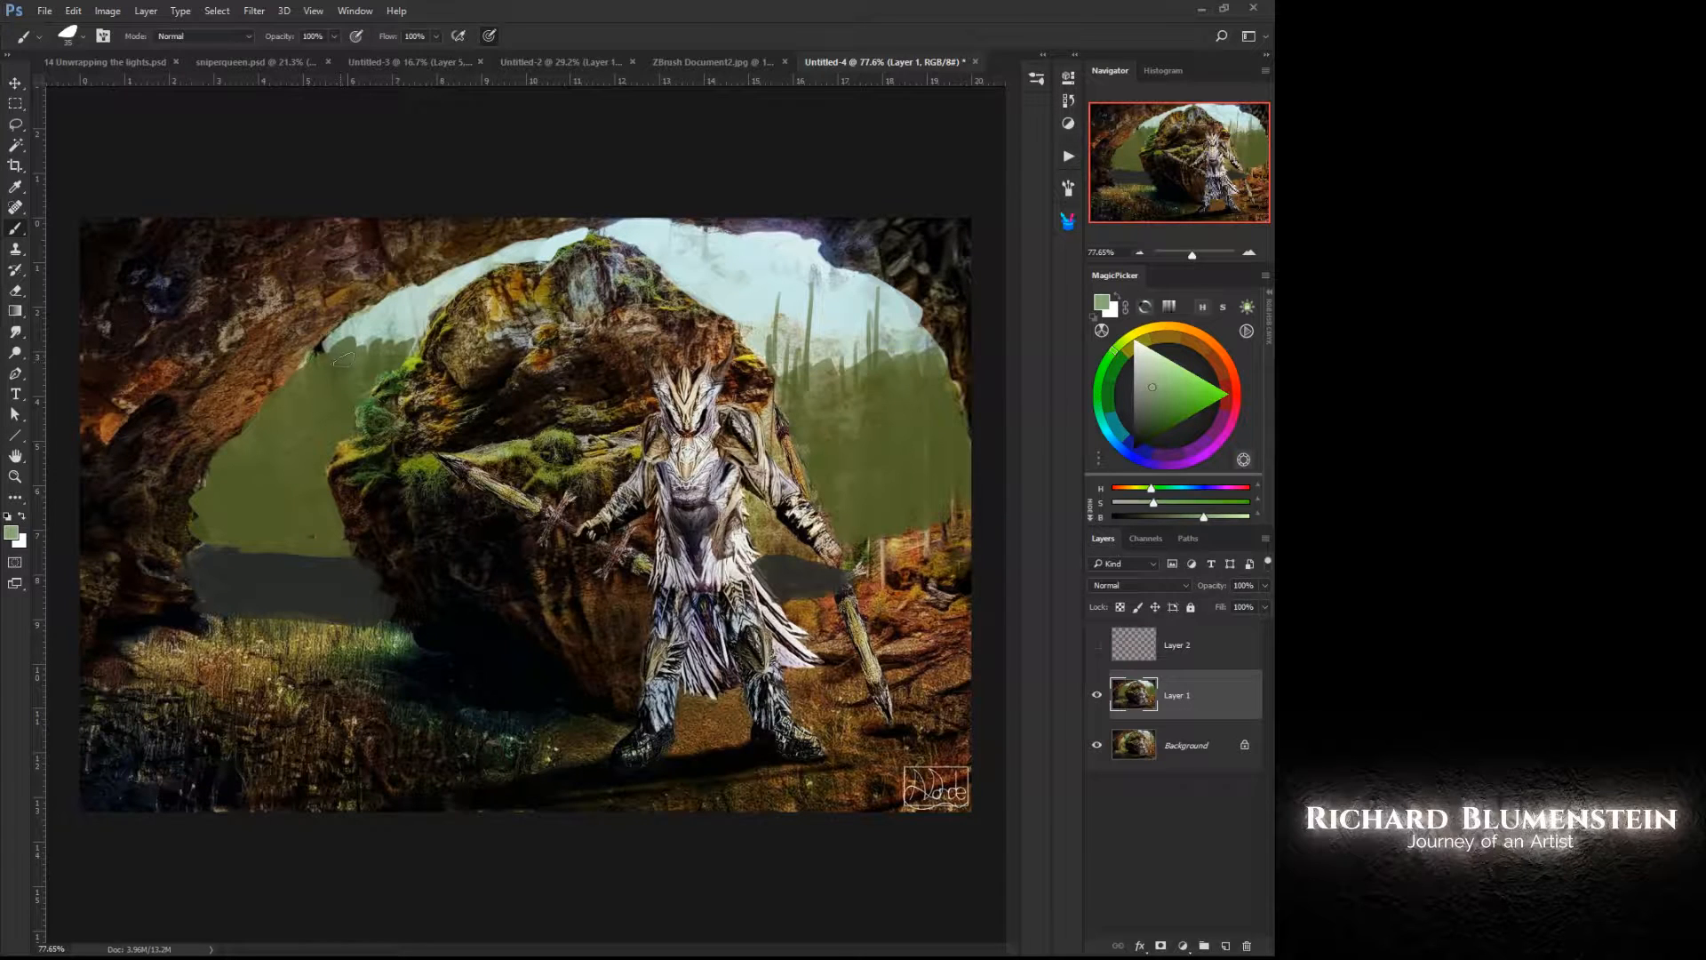
mouse_move(344, 359)
left_mouse_down()
mouse_move(324, 357)
mouse_move(318, 430)
mouse_move(339, 393)
mouse_move(340, 430)
left_mouse_up()
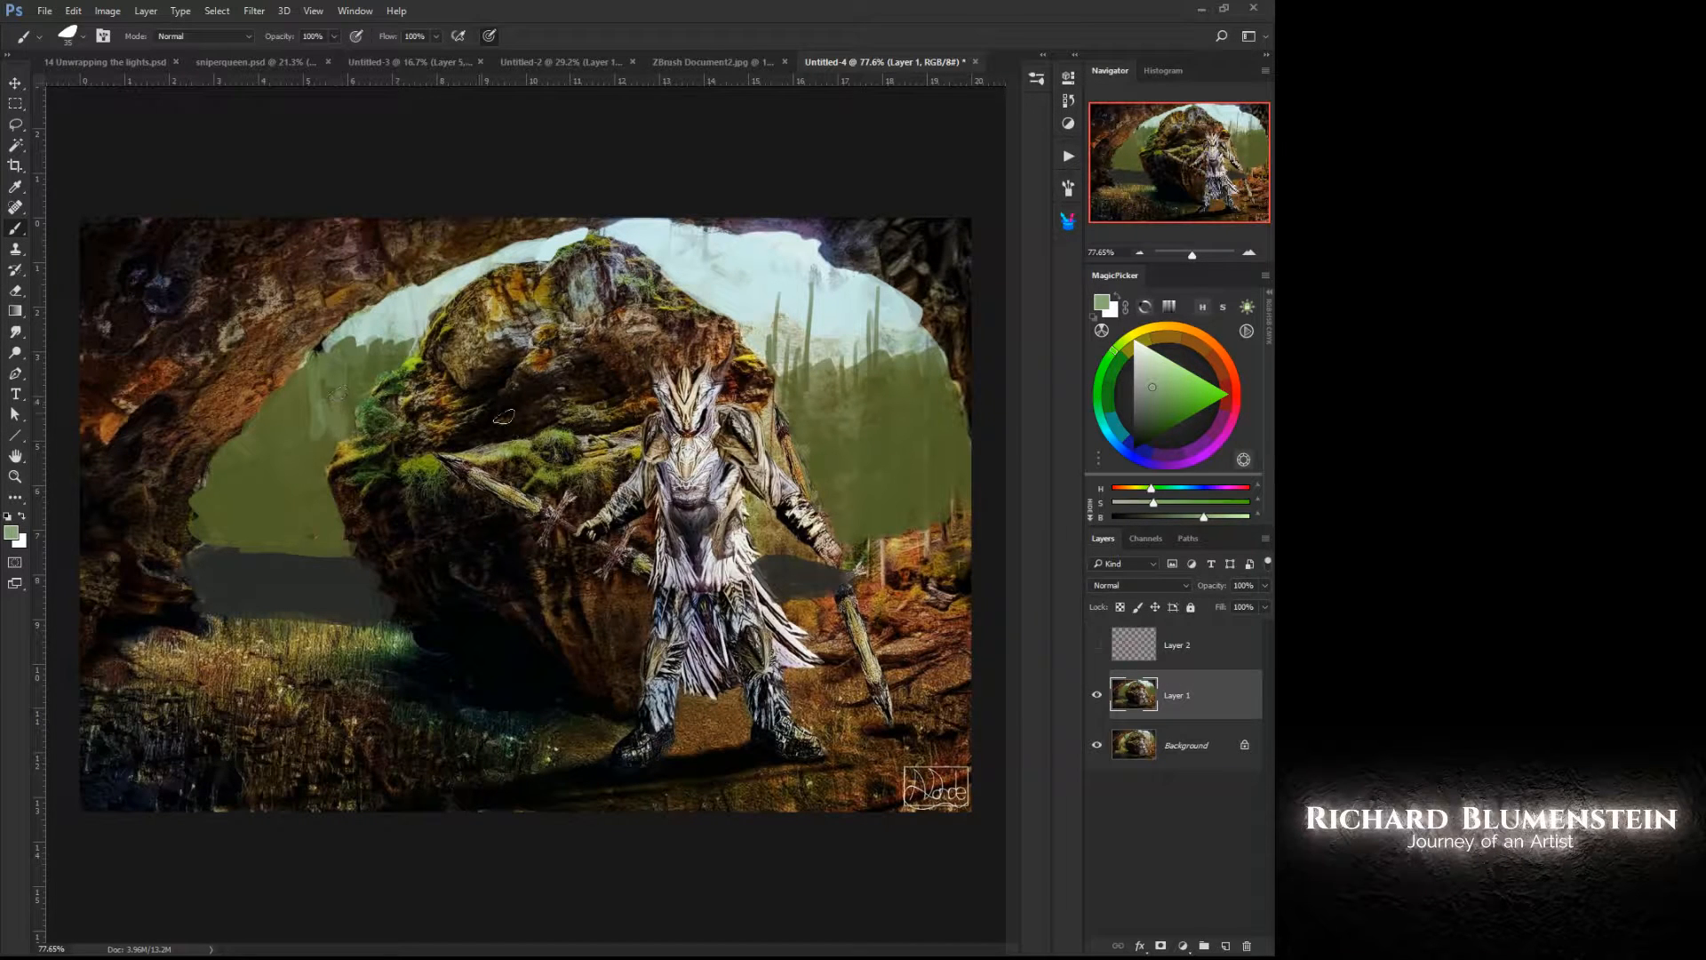
mouse_move(840, 361)
left_mouse_down()
mouse_move(861, 398)
mouse_move(882, 383)
mouse_move(902, 413)
mouse_move(964, 403)
mouse_move(968, 444)
left_mouse_up()
mouse_move(340, 347)
left_mouse_down()
mouse_move(352, 380)
mouse_move(371, 377)
left_mouse_up()
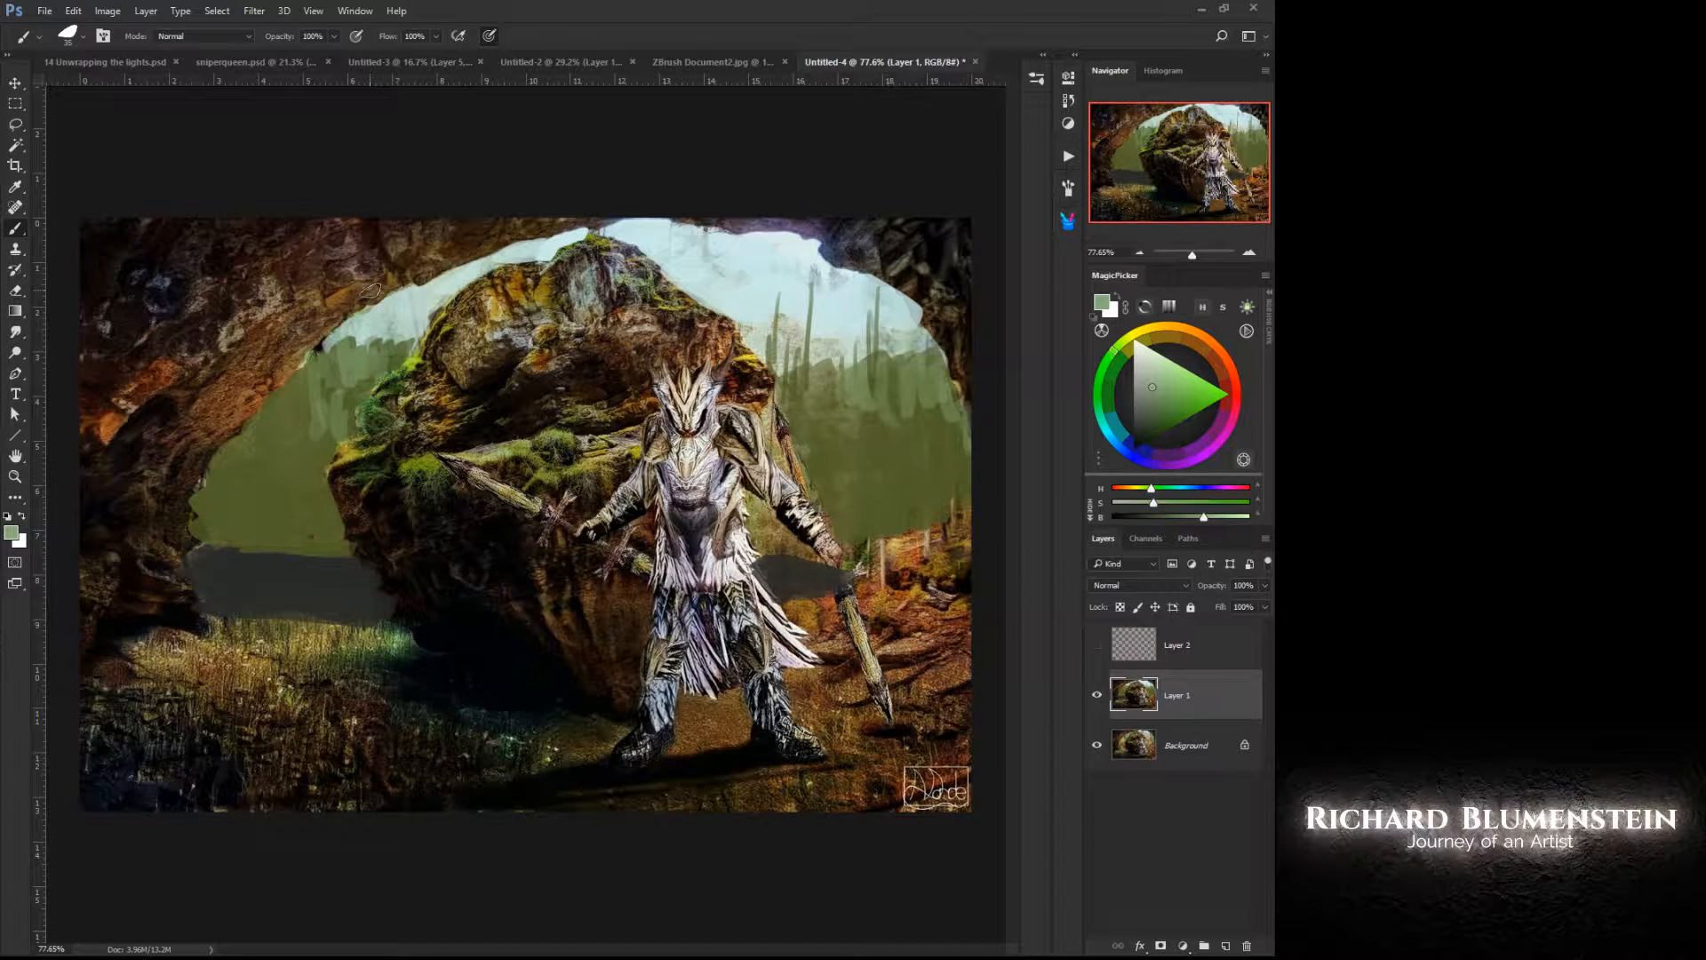
Step: Touch up the patch beside the figure's skirt with sampled dark grey, and toggle Layer 1 against the original, leaving it hidden
left_click(803, 574, "alt")
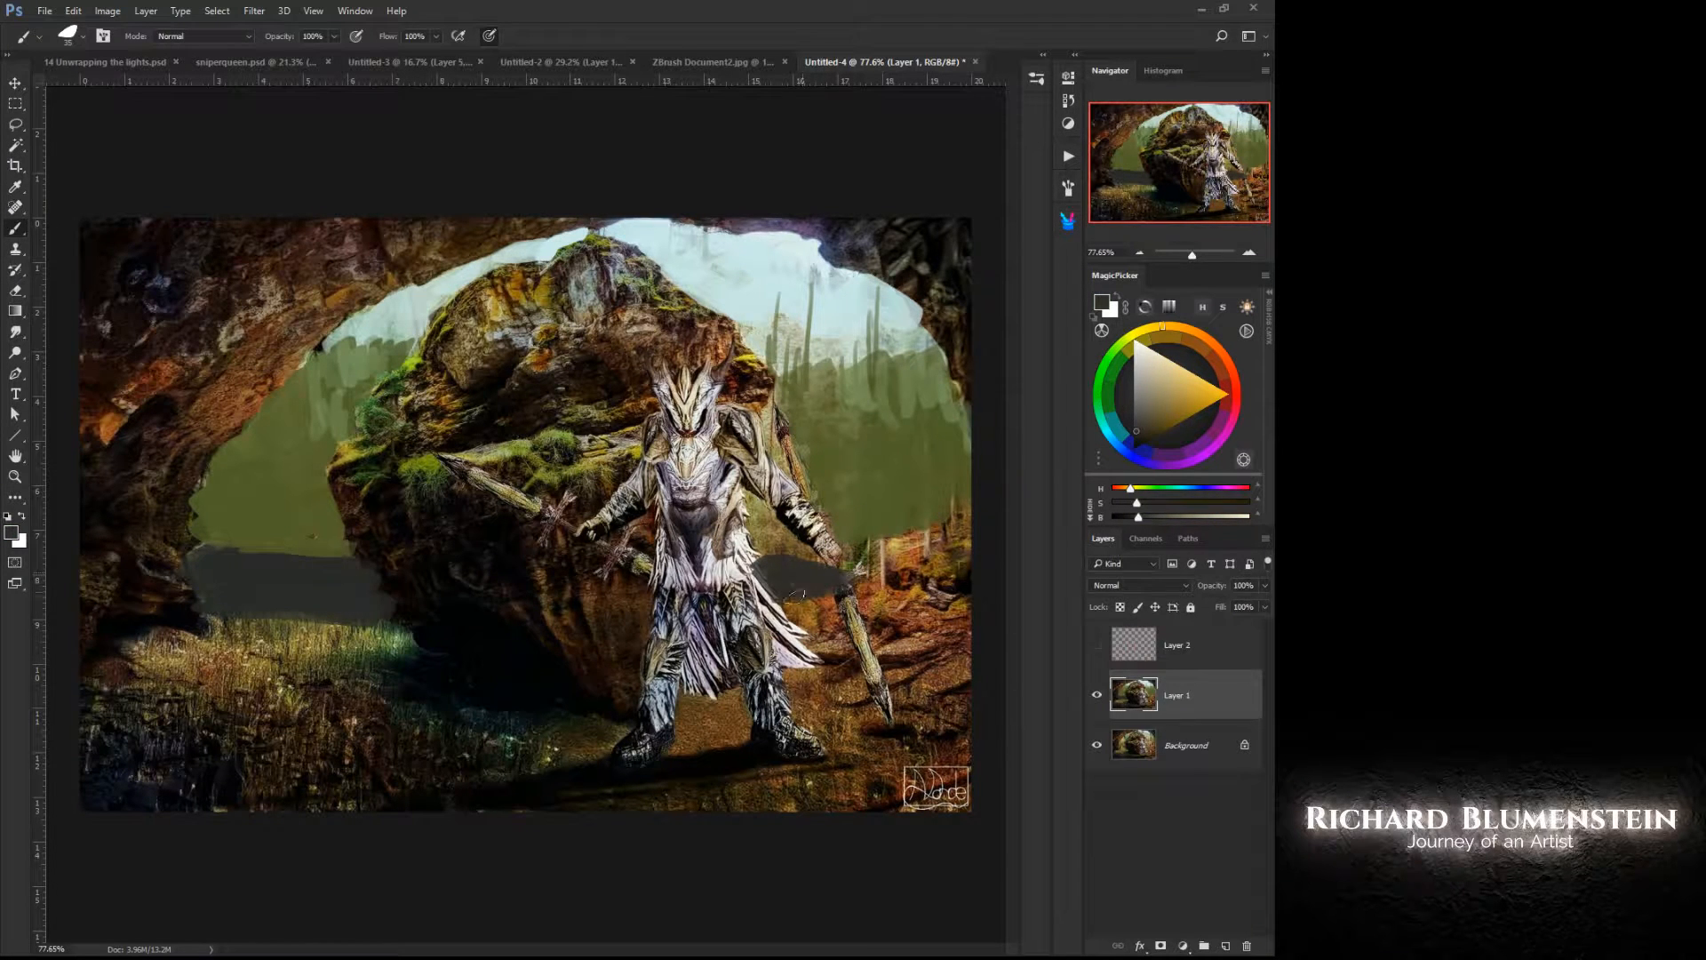
mouse_move(797, 592)
left_mouse_down()
mouse_move(799, 613)
mouse_move(825, 581)
left_mouse_up()
left_click(1097, 695)
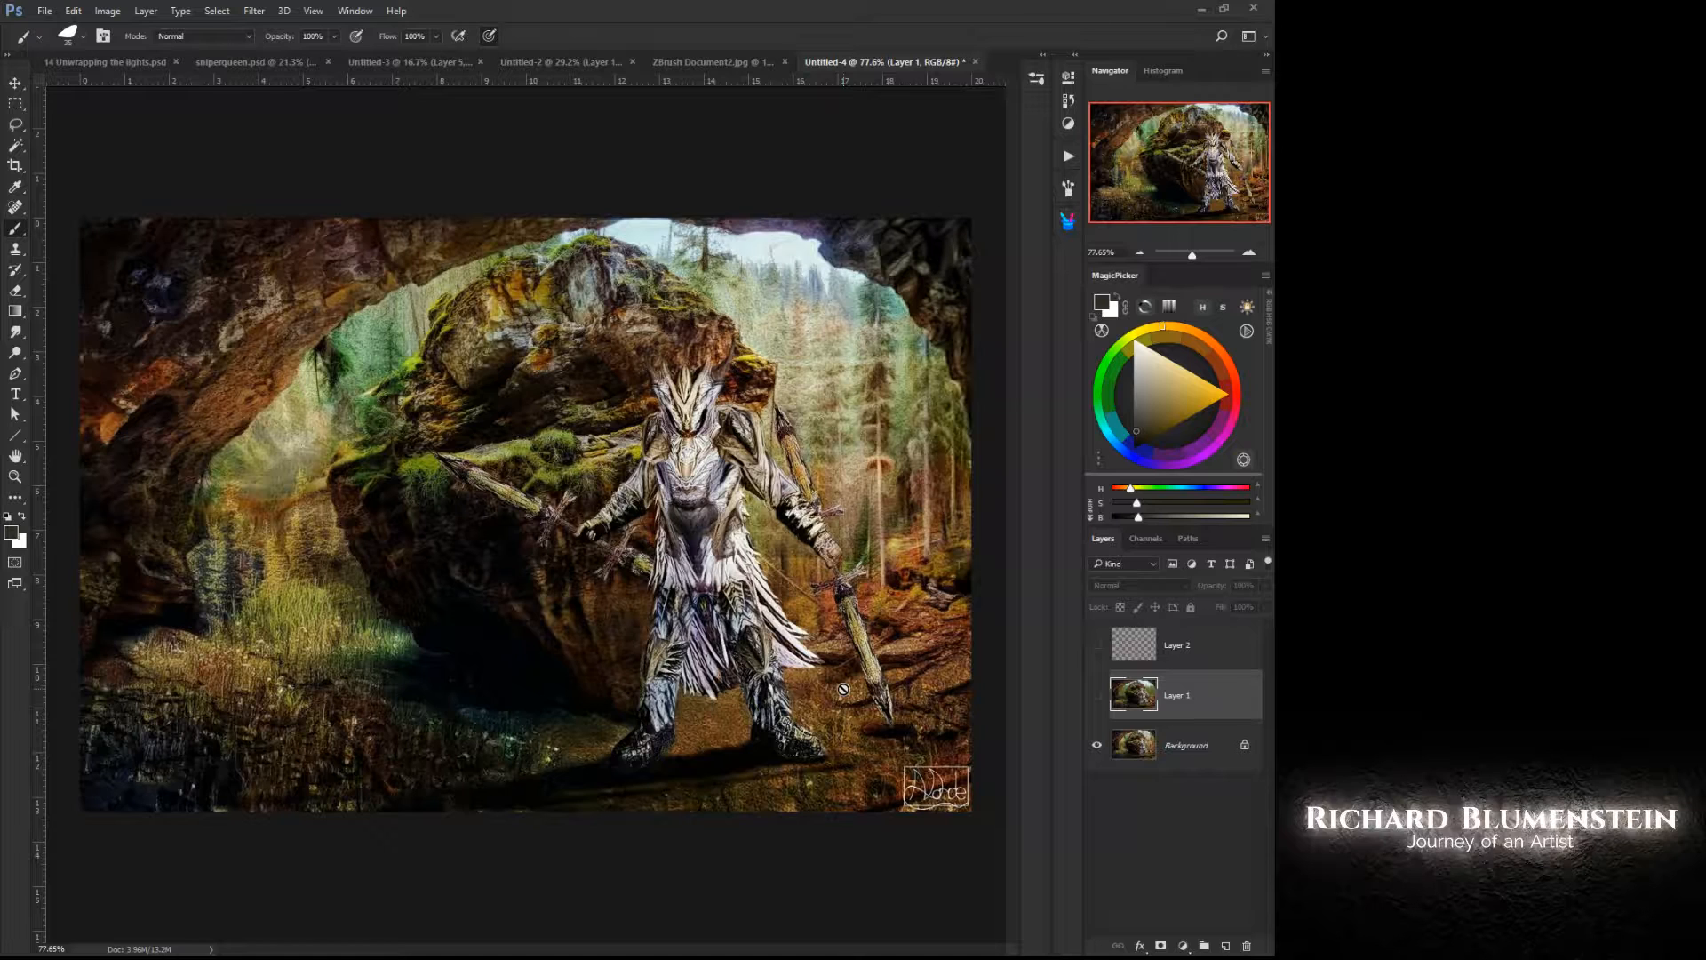
left_click(1096, 695)
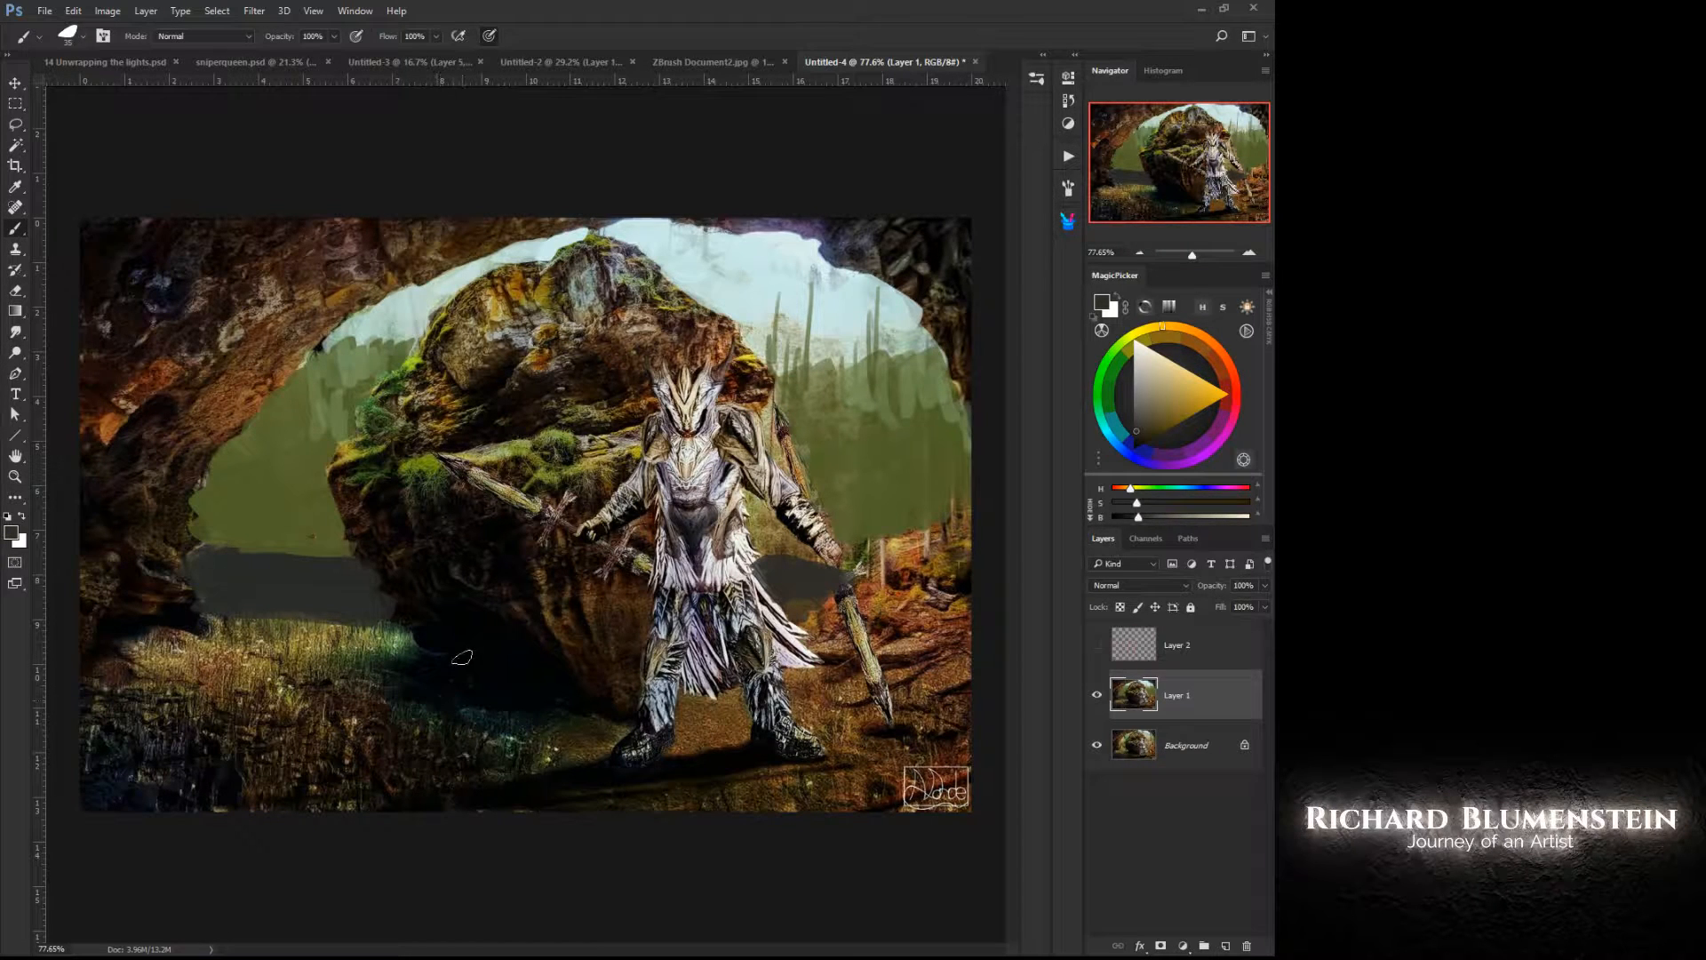
left_click_drag(1097, 648, 1096, 696)
Step: Set the colour hue to red, add a new layer above Layer 1 and shrink the brush
left_click(1234, 392)
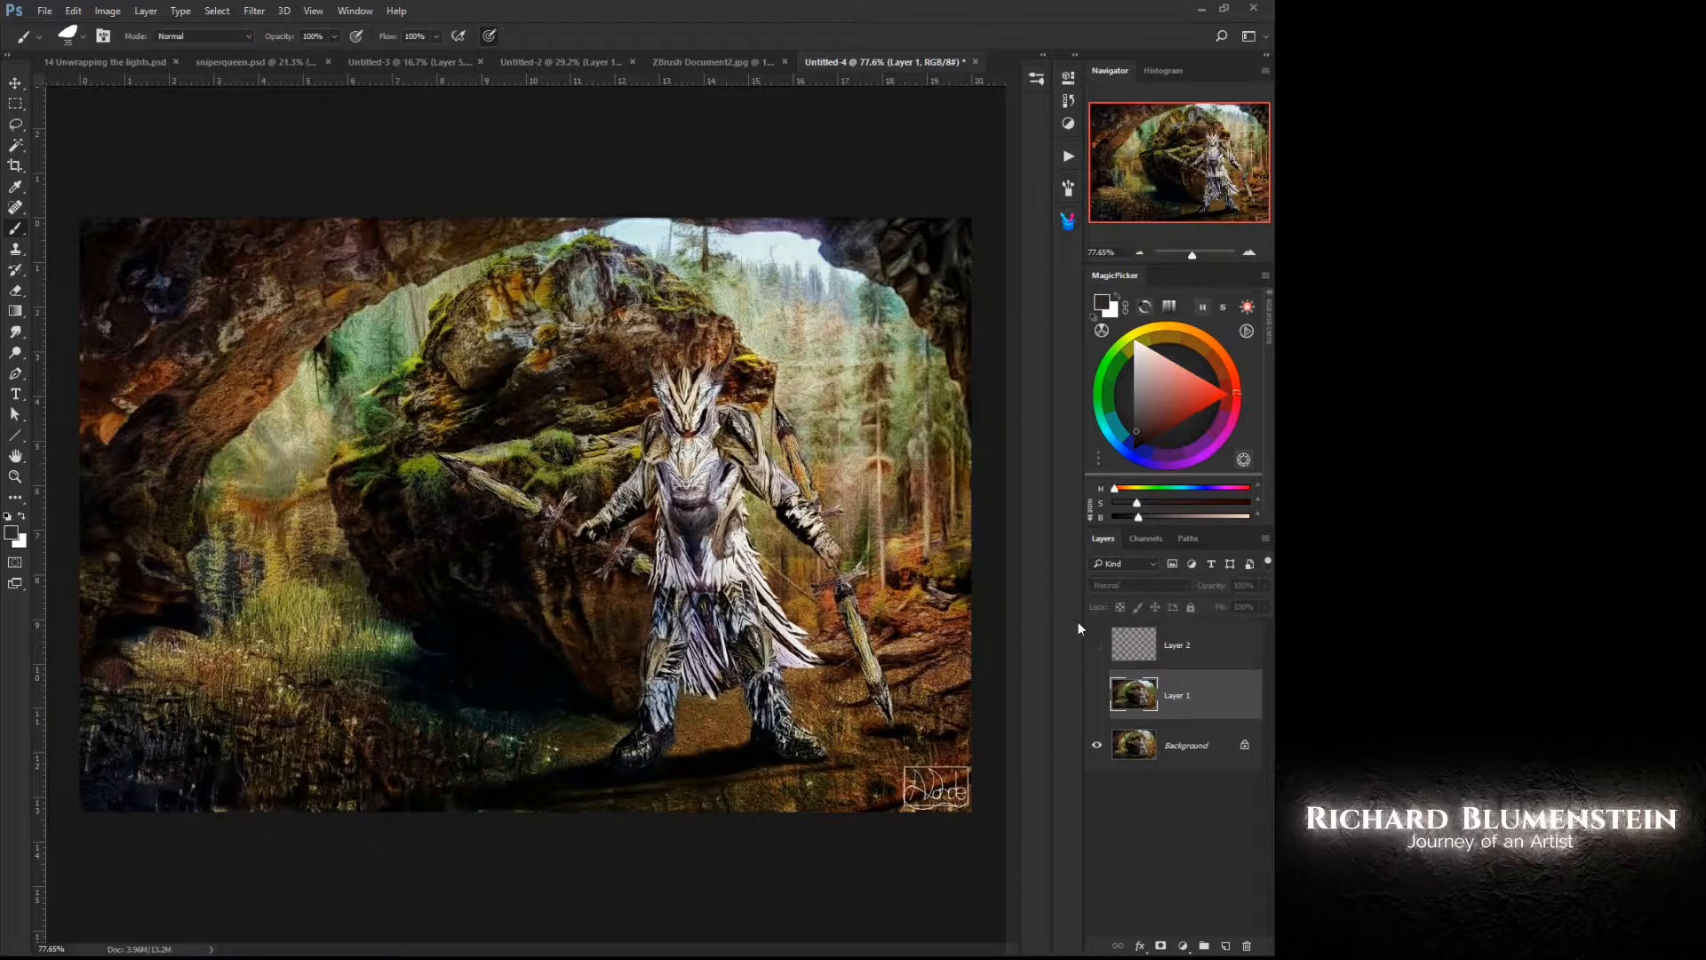
right_click(608, 468)
left_click(603, 537)
left_click(595, 466)
left_click(779, 300)
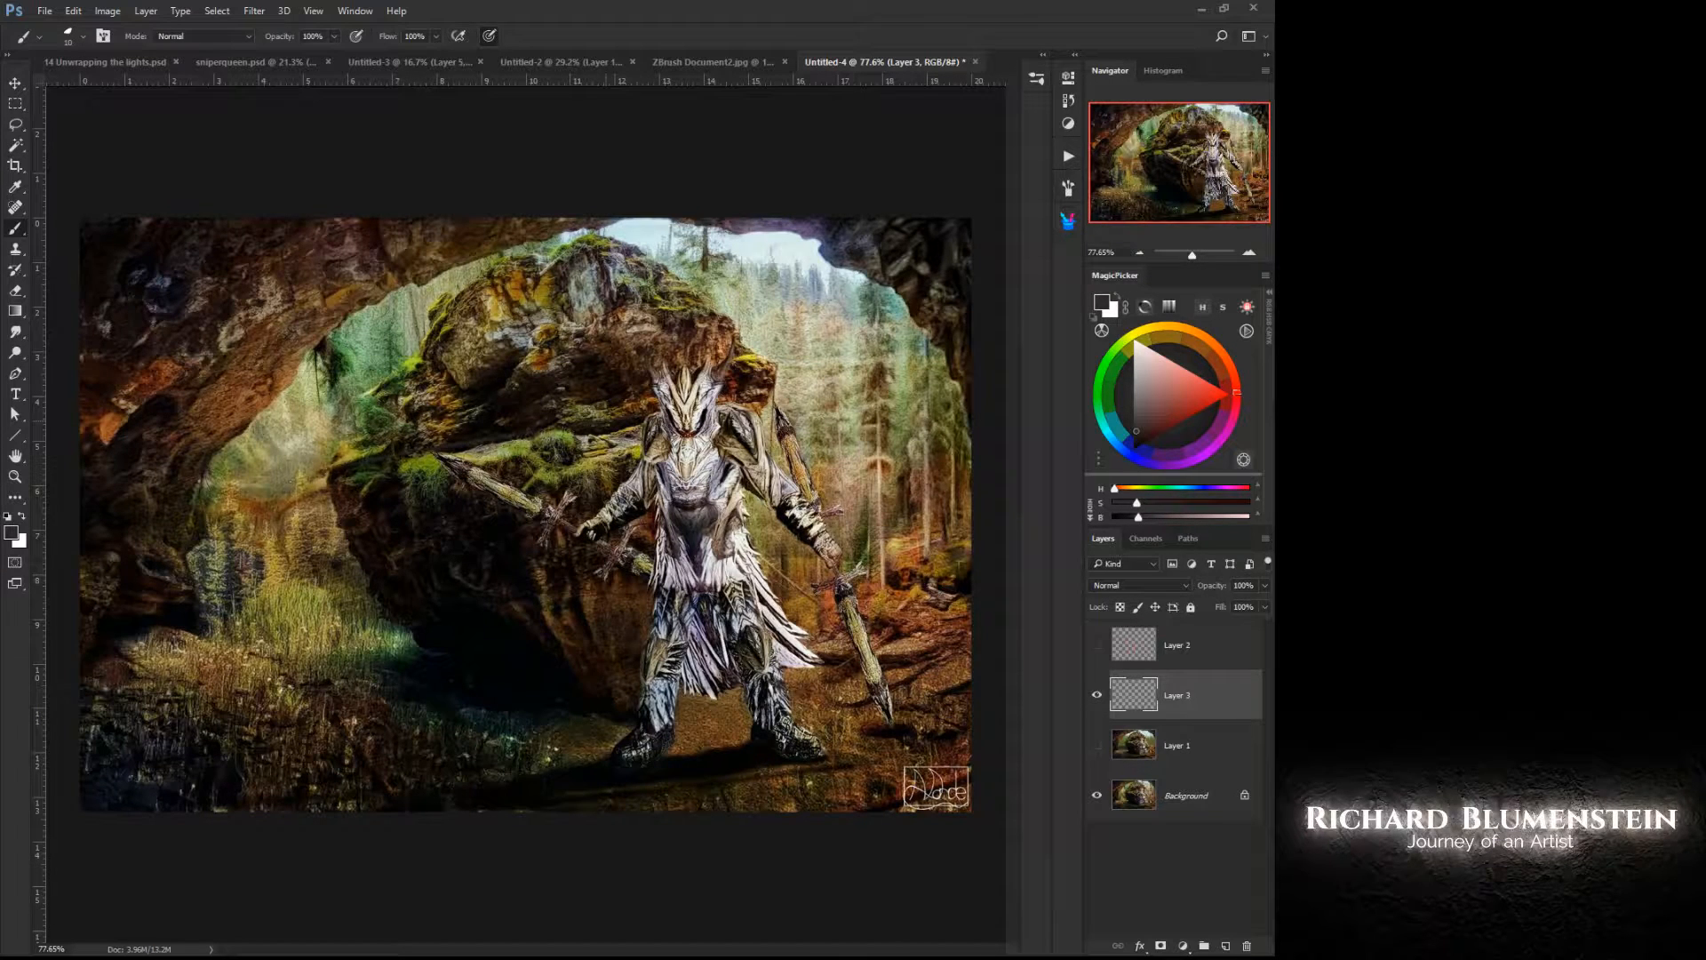
Step: Switch to bright red and draw a slanted guide line from the figure's head across the boulder towards the cave wall
left_click_drag(537, 434, 289, 480)
left_click(1232, 397)
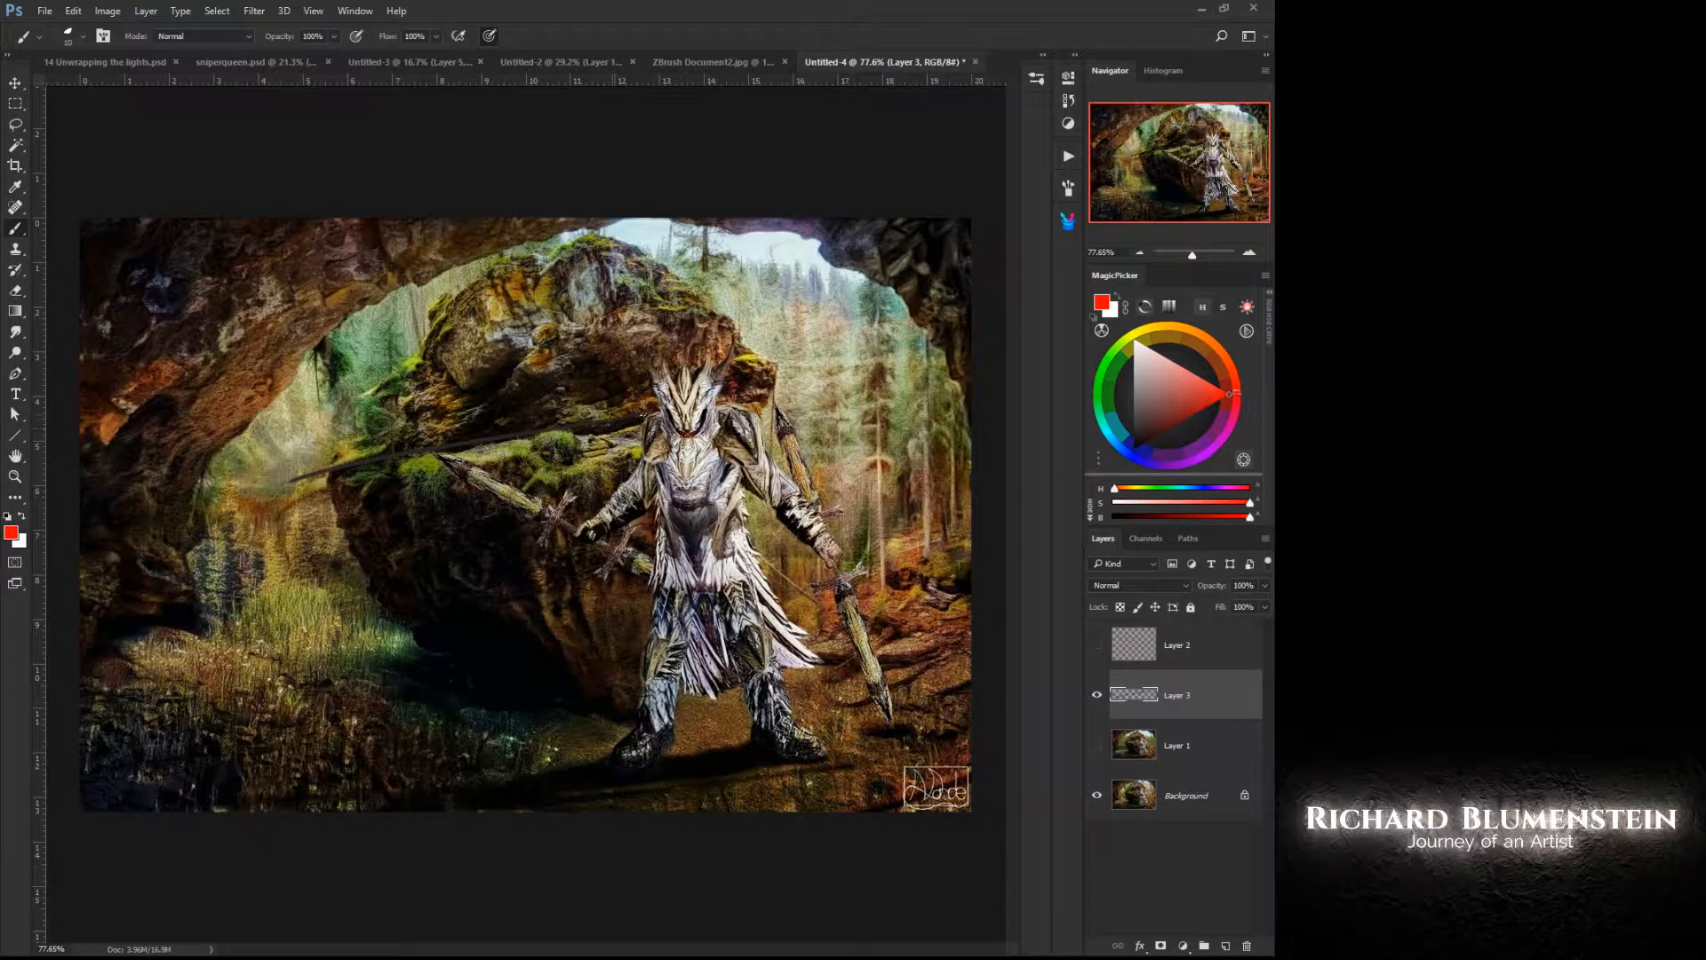
left_click_drag(644, 414, 290, 463)
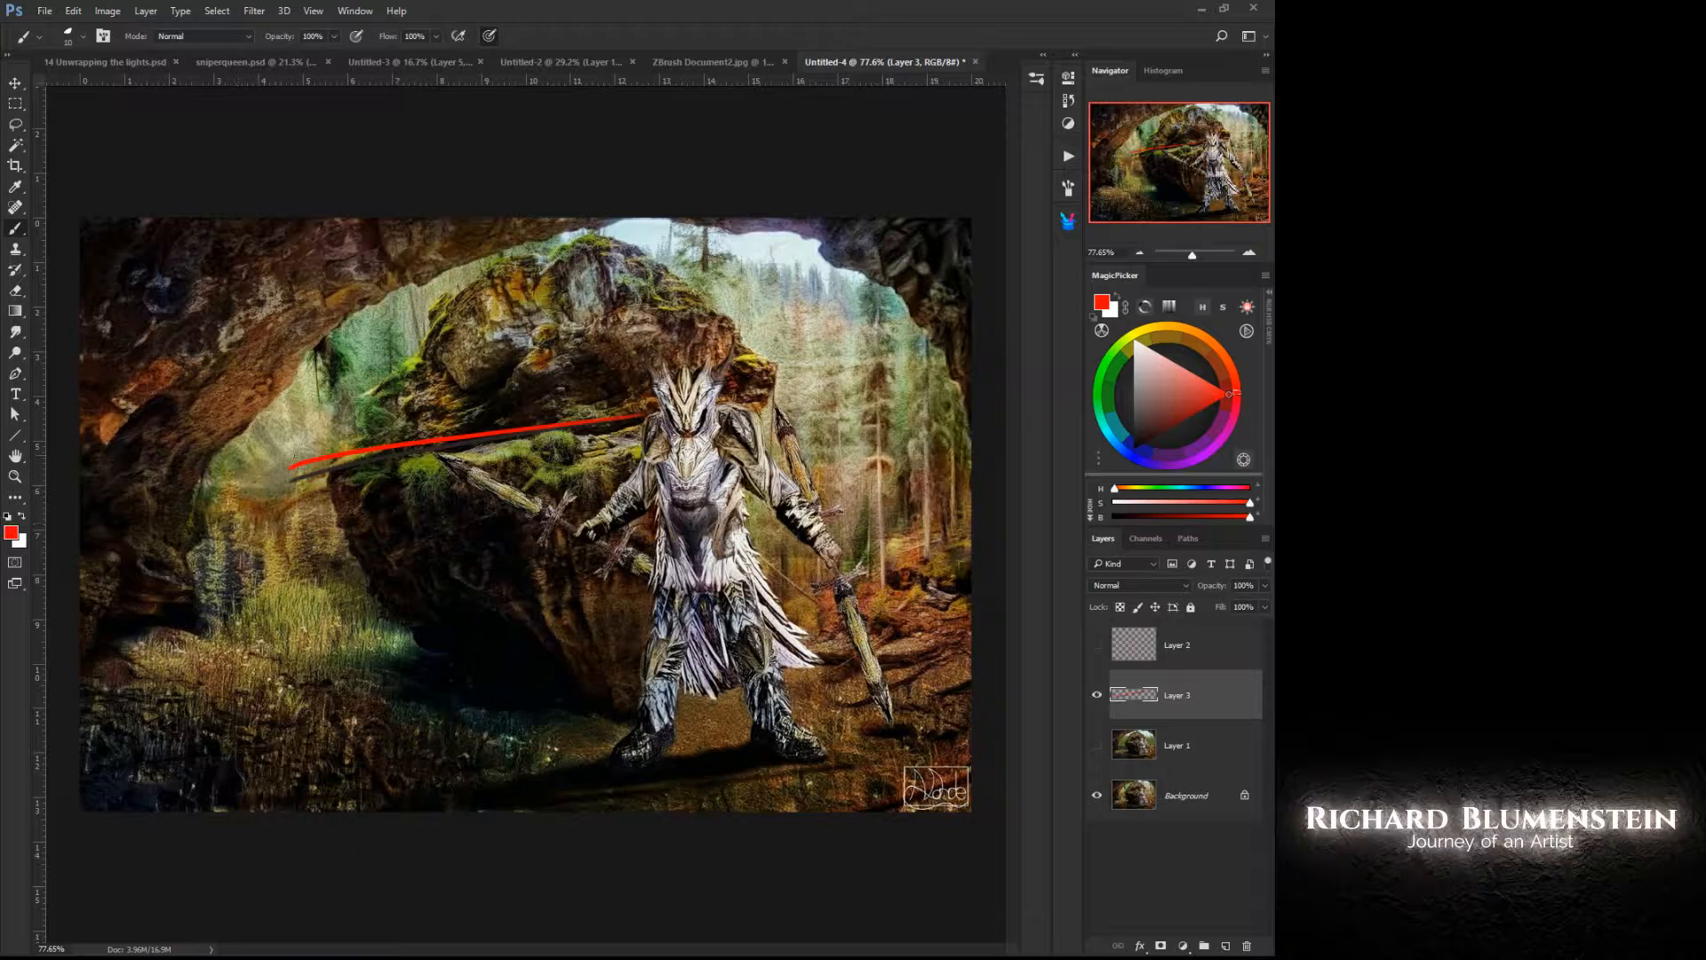
Step: Add an arrowhead to the slanted guide line, and draw a red arc along the cave opening's right edge with two vertical arrows rising to it
left_click_drag(263, 469, 290, 477)
mouse_move(656, 222)
left_mouse_down()
mouse_move(794, 247)
mouse_move(891, 315)
mouse_move(958, 400)
left_mouse_up()
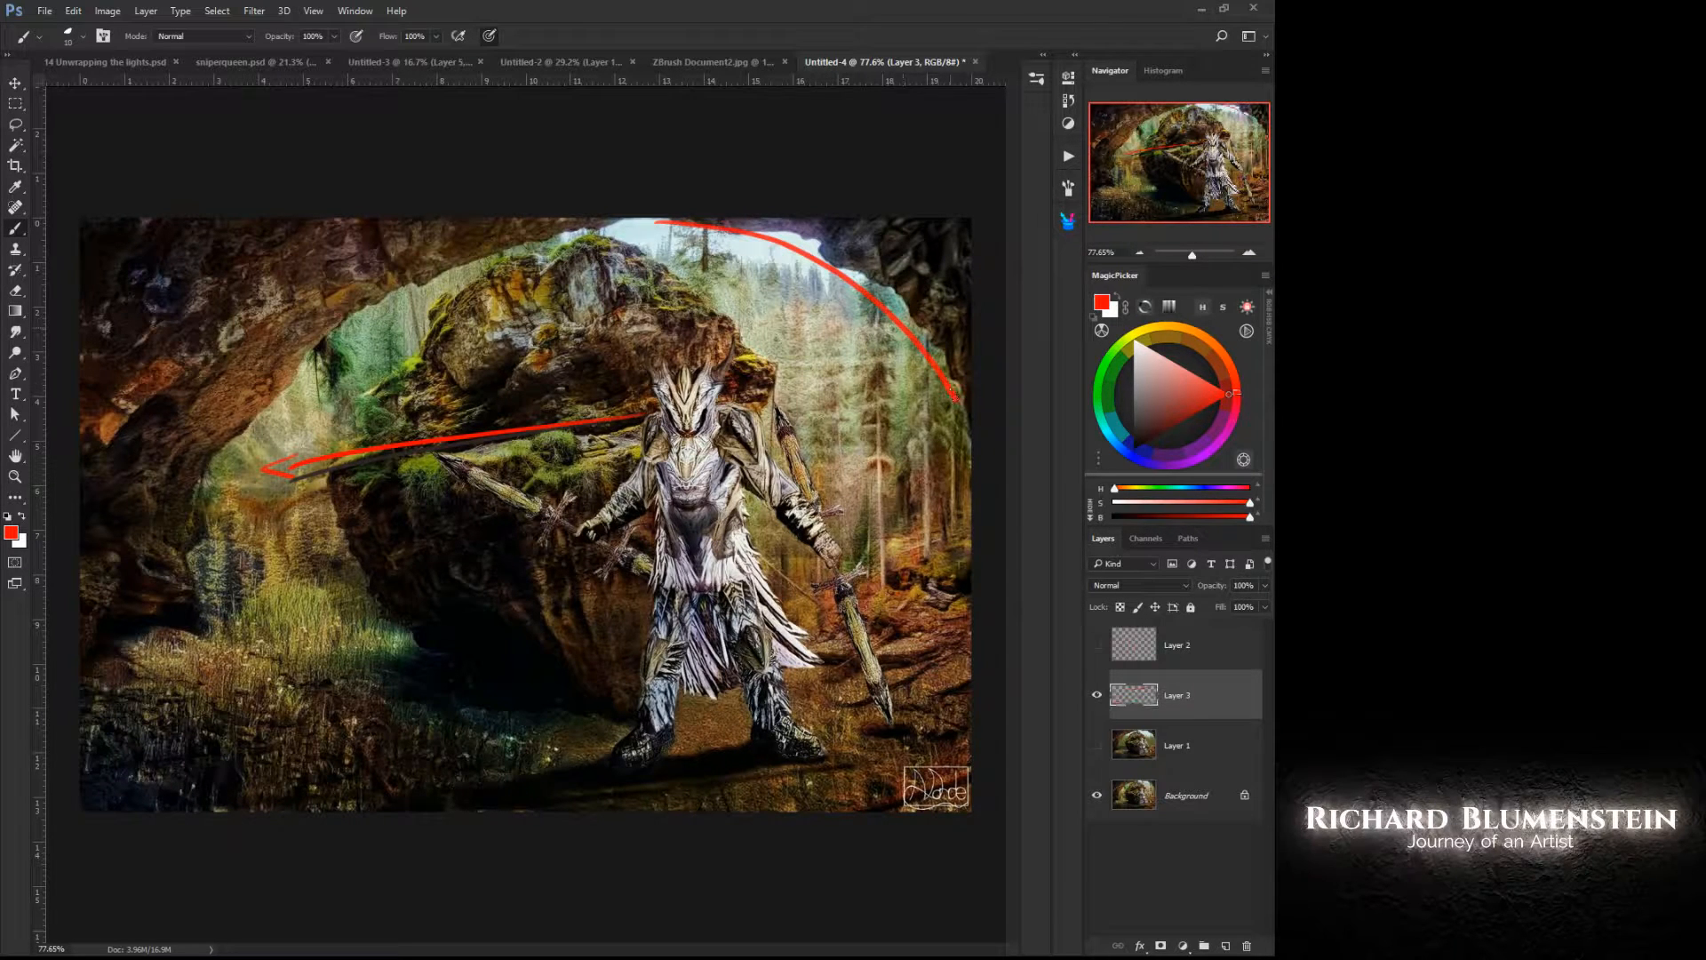
left_click_drag(888, 476, 884, 338)
left_click_drag(860, 407, 885, 329)
left_click_drag(885, 331, 887, 338)
left_click_drag(809, 435, 807, 269)
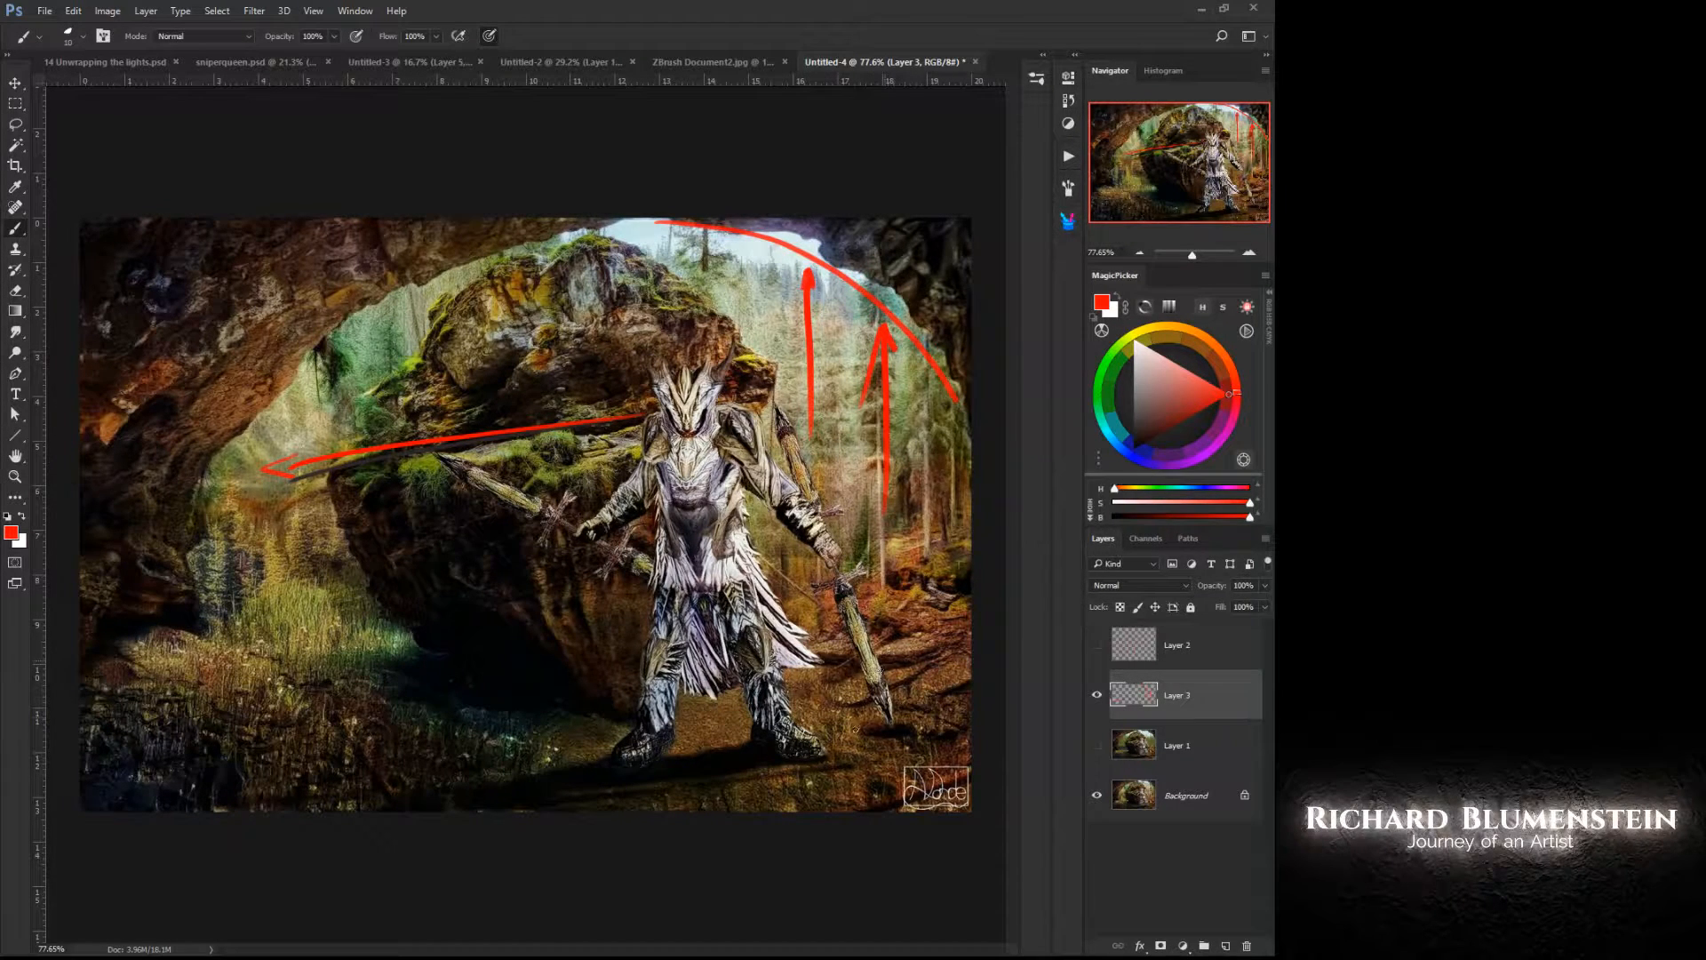
Step: Draw red arrows following the lowered weapon into the signature corner, and from the figure's raised weapon and foot towards the opposite cave wall
left_click_drag(849, 586, 910, 782)
left_click_drag(897, 770, 907, 780)
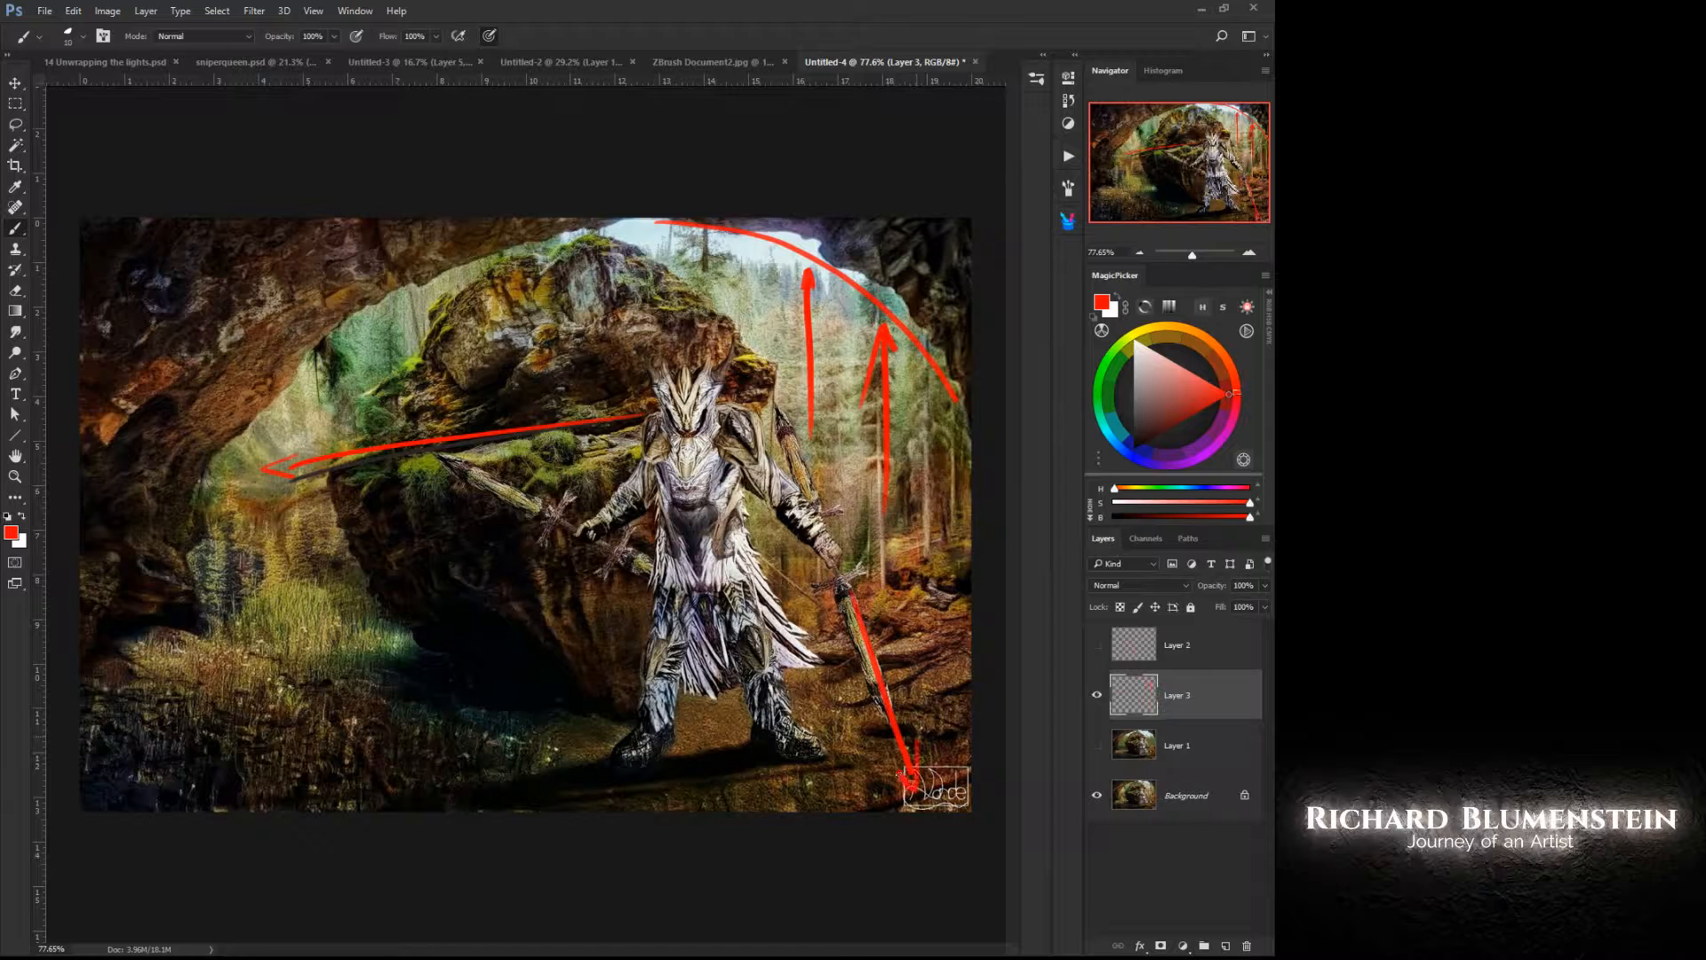
left_click_drag(558, 518, 176, 327)
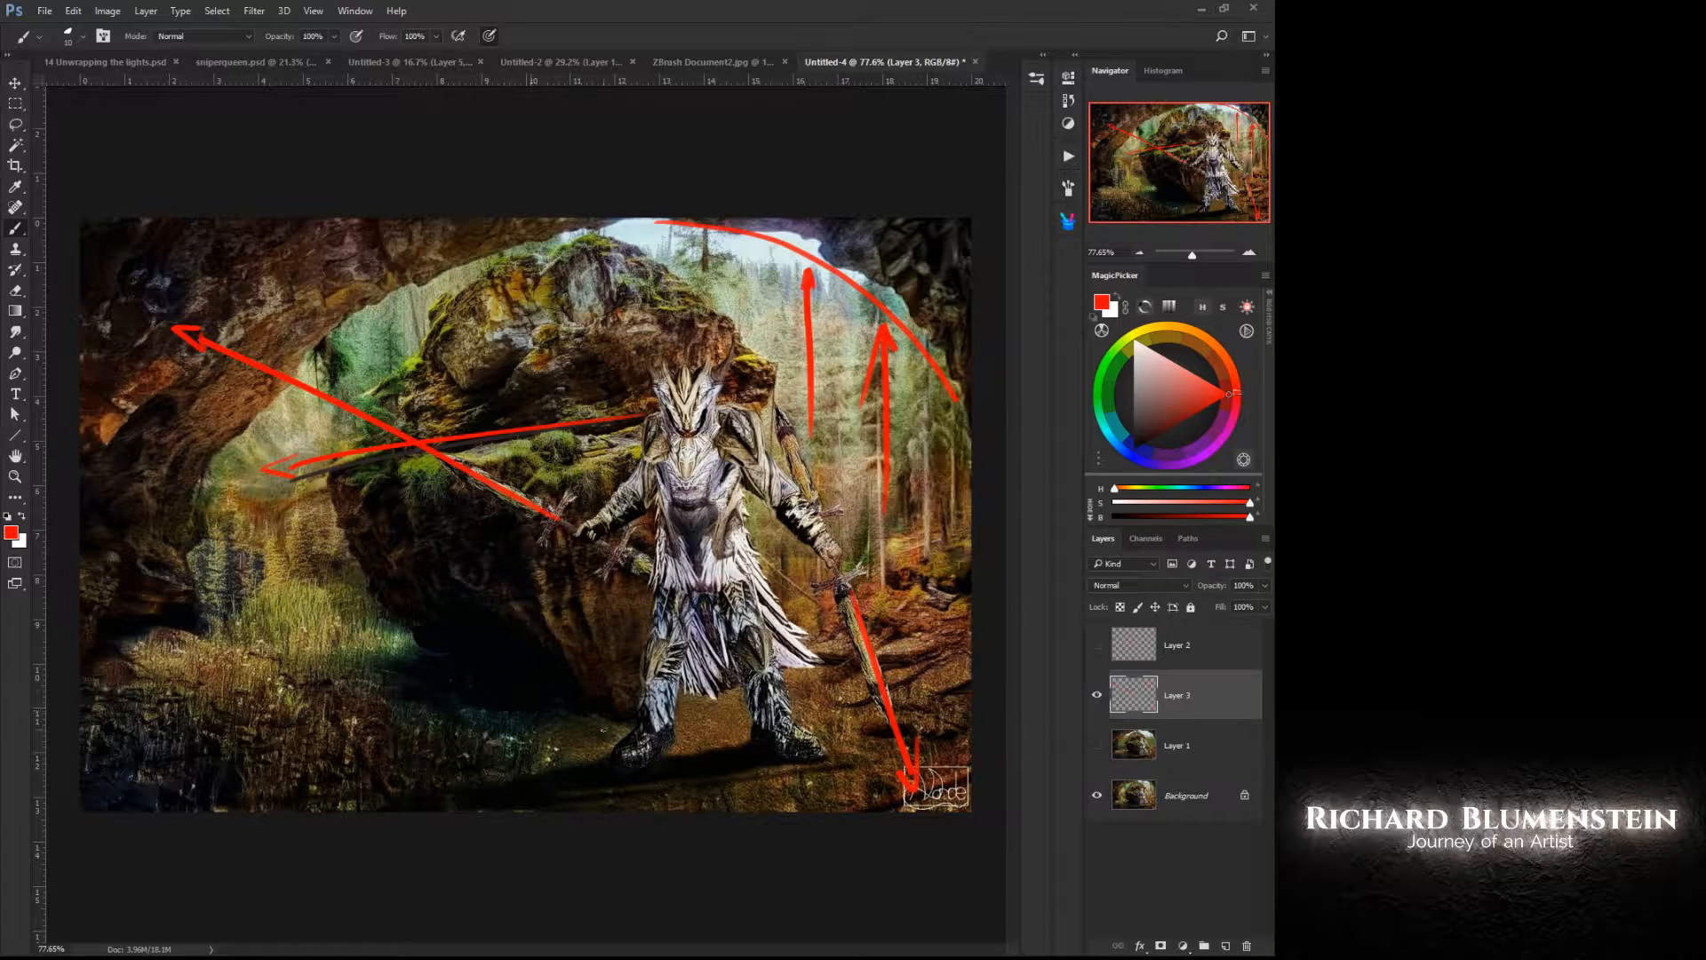
left_click_drag(602, 730, 157, 579)
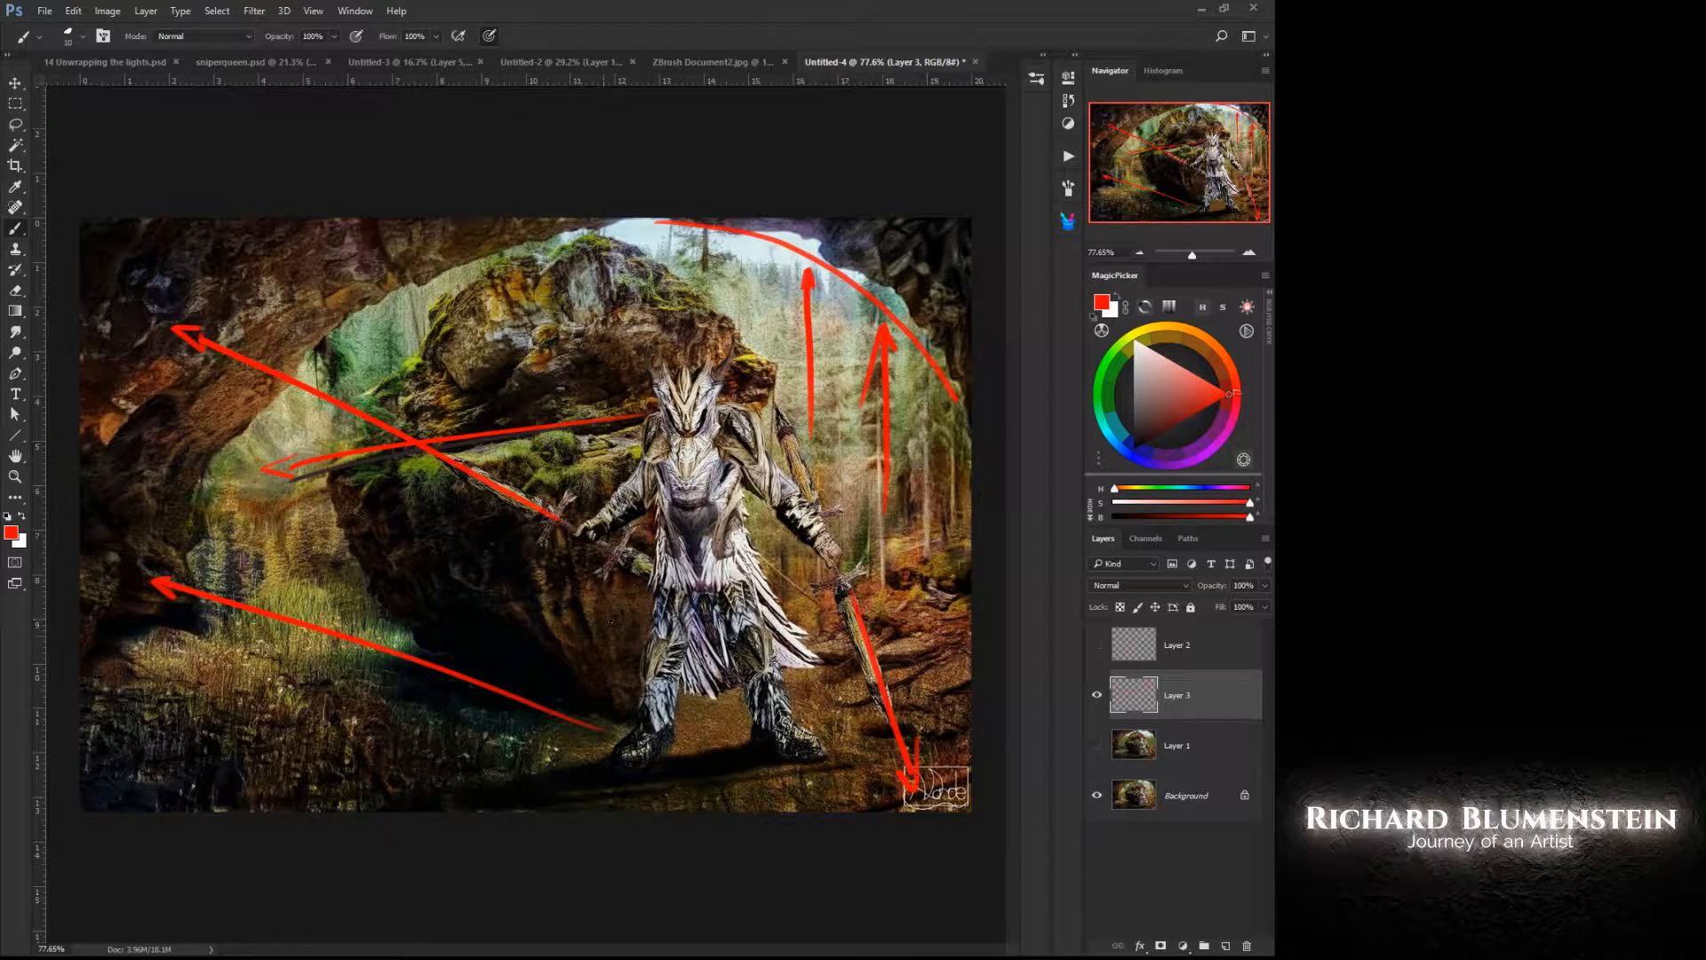
Step: Hide the arrows on Layer 3, briefly review the circular guides on Layer 2, and make Layer 1 active and visible
left_click(1096, 695)
left_click(1096, 644)
left_click(1138, 747)
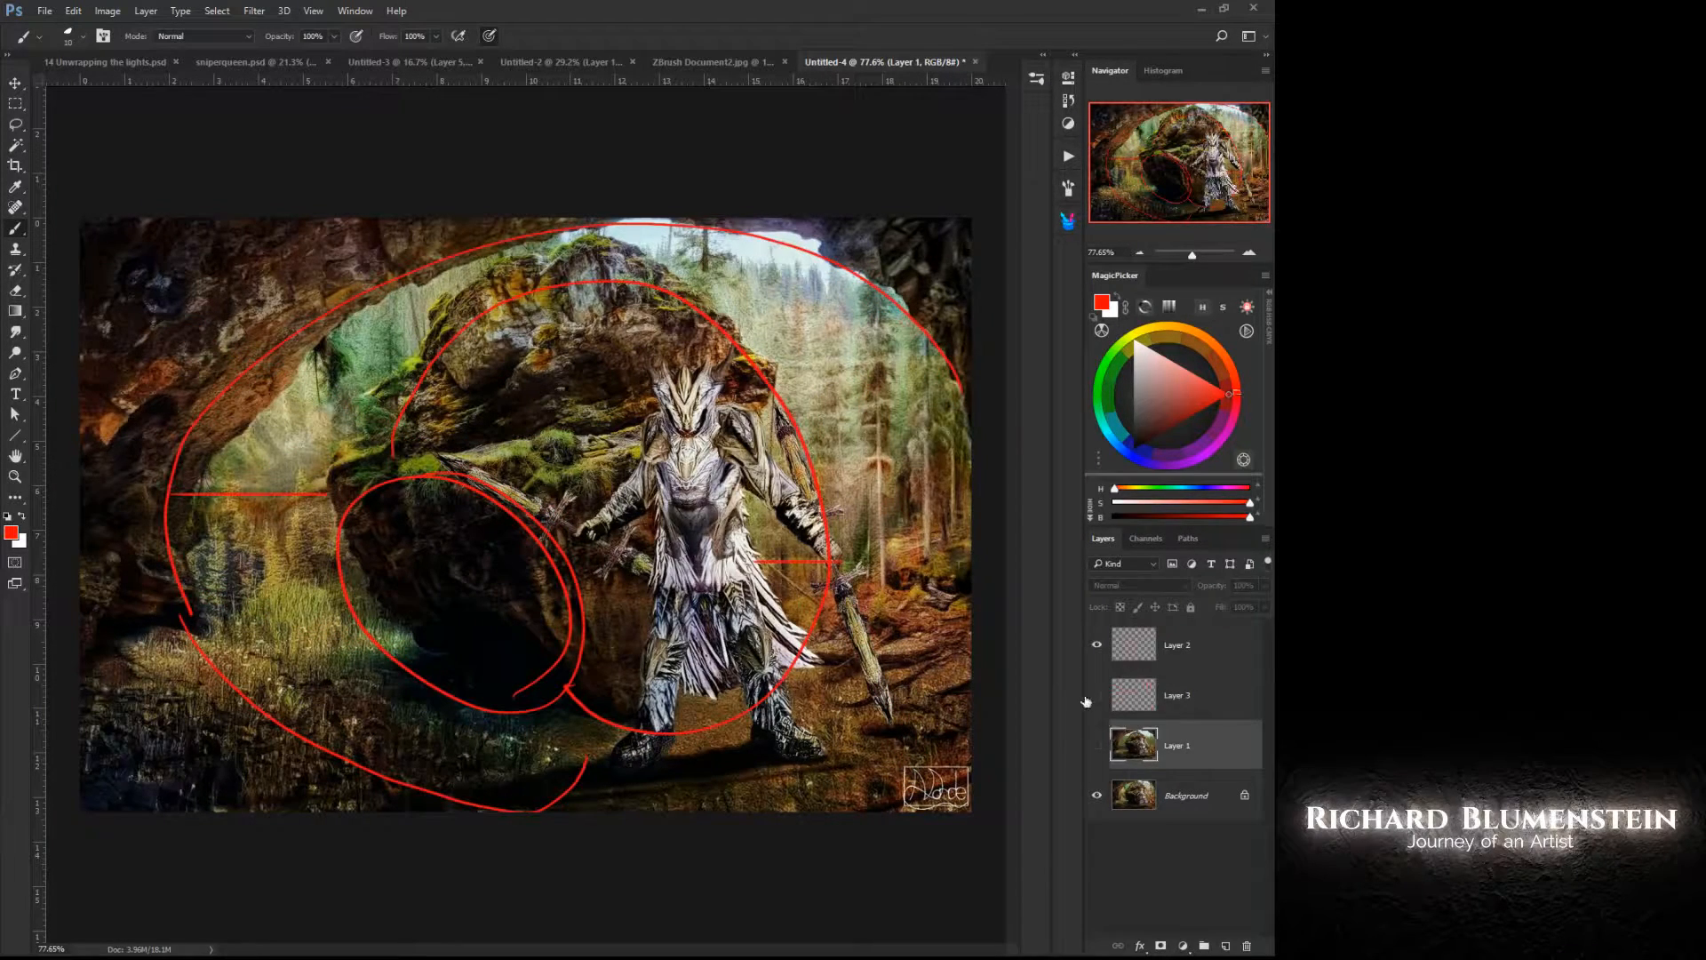
left_click(1095, 646)
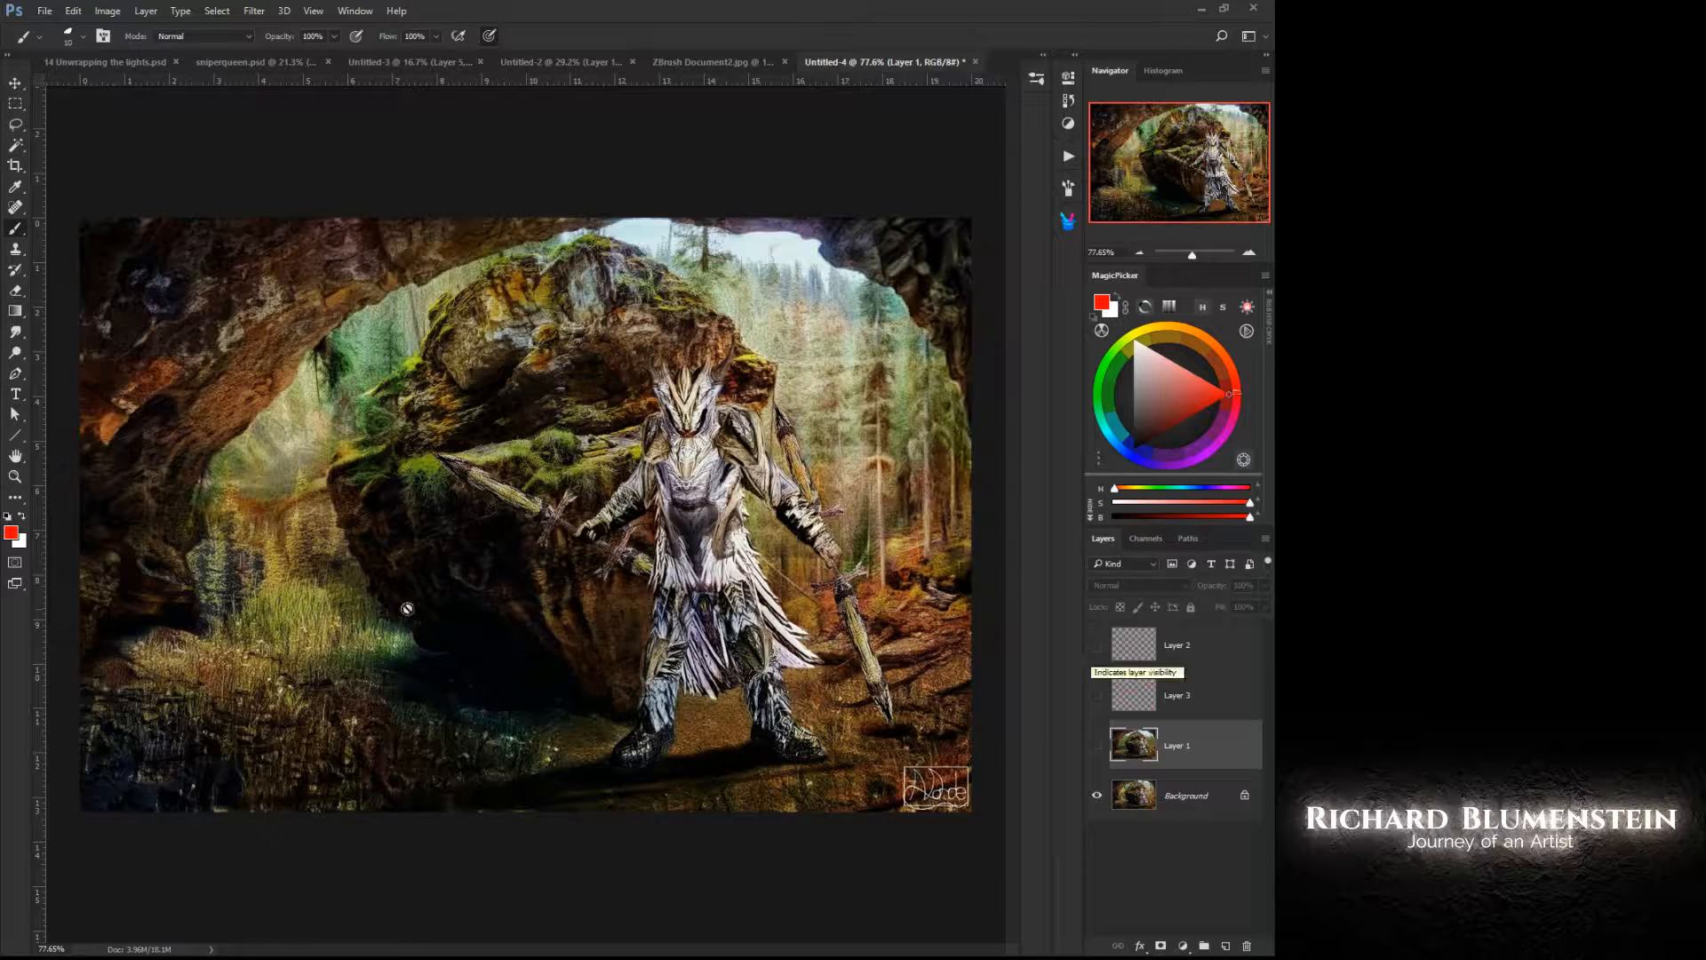
left_click(1096, 746)
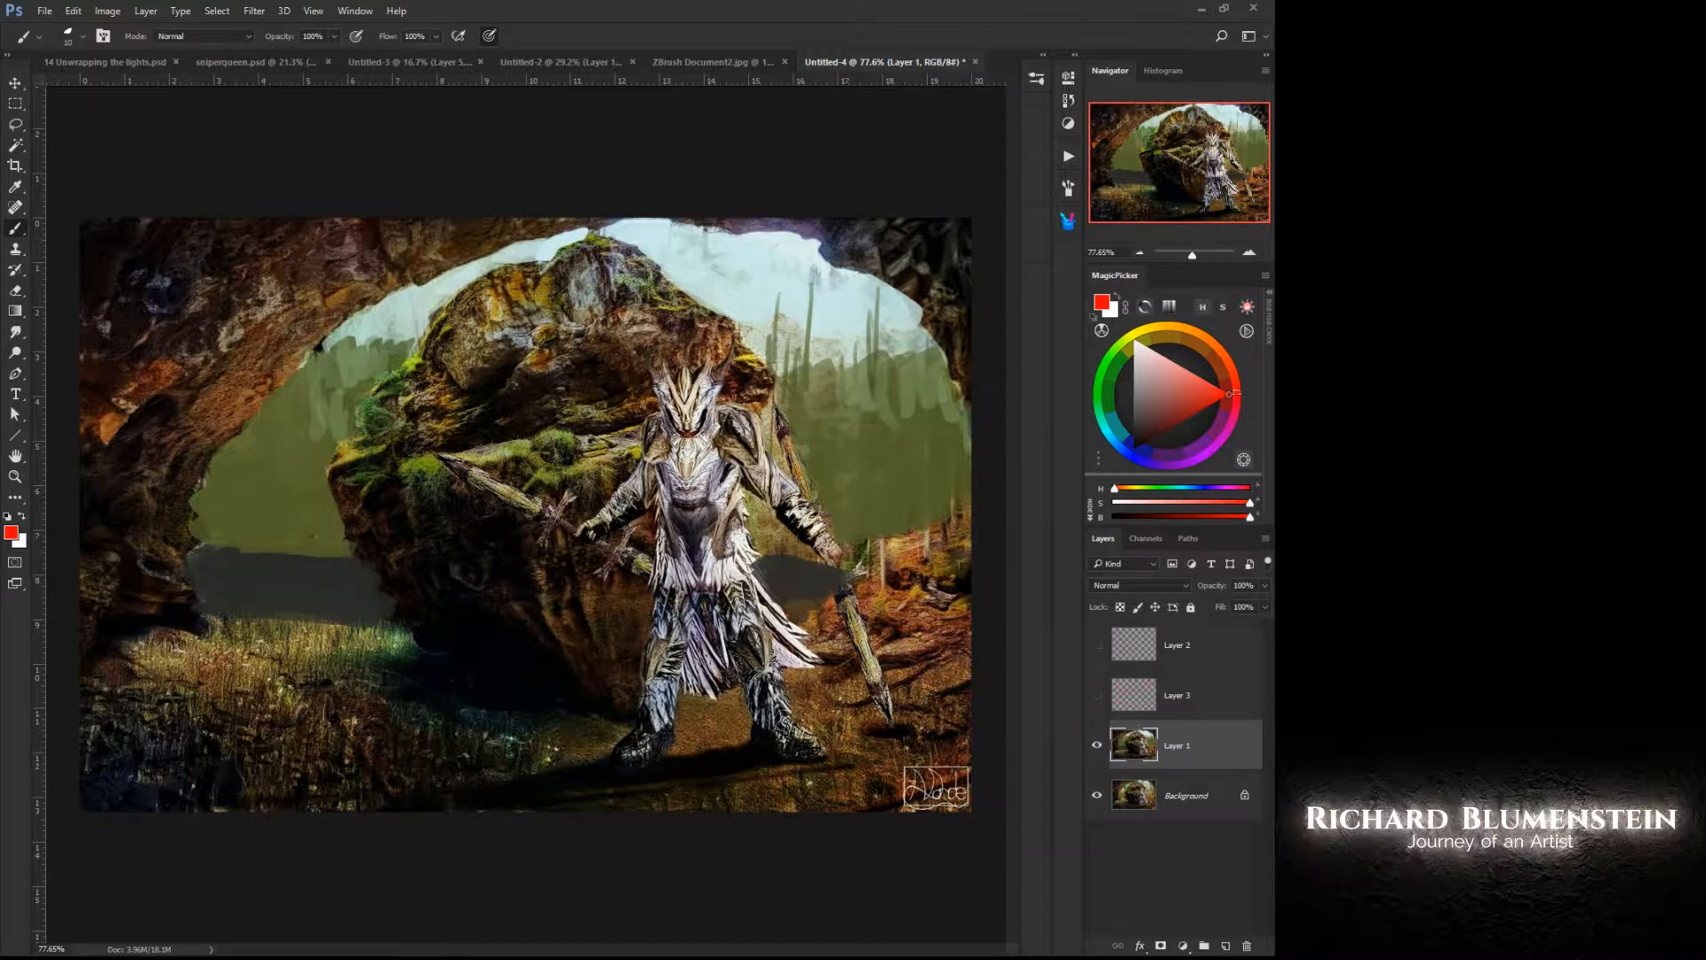
Step: Switch to a larger textured brush and paint sampled dark brown along the upper right edge of the cave arch
right_click(329, 549)
left_click(327, 482)
key("bracketright")
key("bracketright")
key("bracketright")
key("bracketright")
left_click(413, 317, "alt")
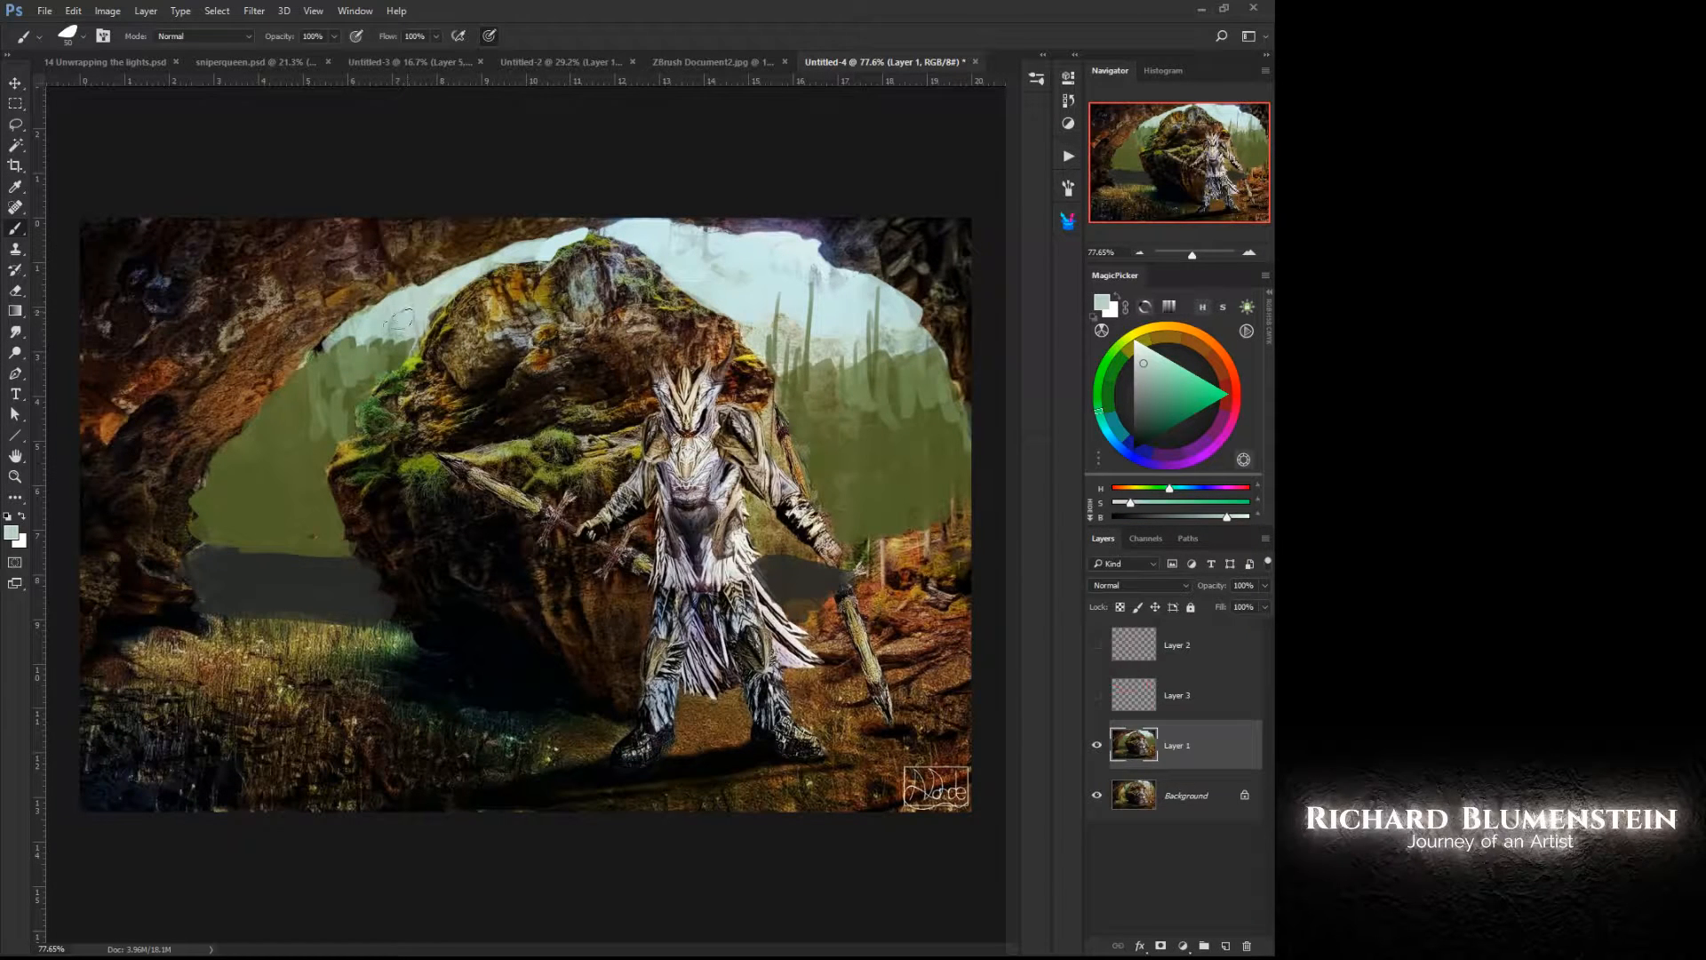
left_click(542, 231, "alt")
mouse_move(631, 210)
left_mouse_down()
mouse_move(708, 226)
mouse_move(604, 222)
mouse_move(813, 230)
mouse_move(788, 232)
mouse_move(964, 355)
left_mouse_up()
left_click_drag(760, 244, 911, 285)
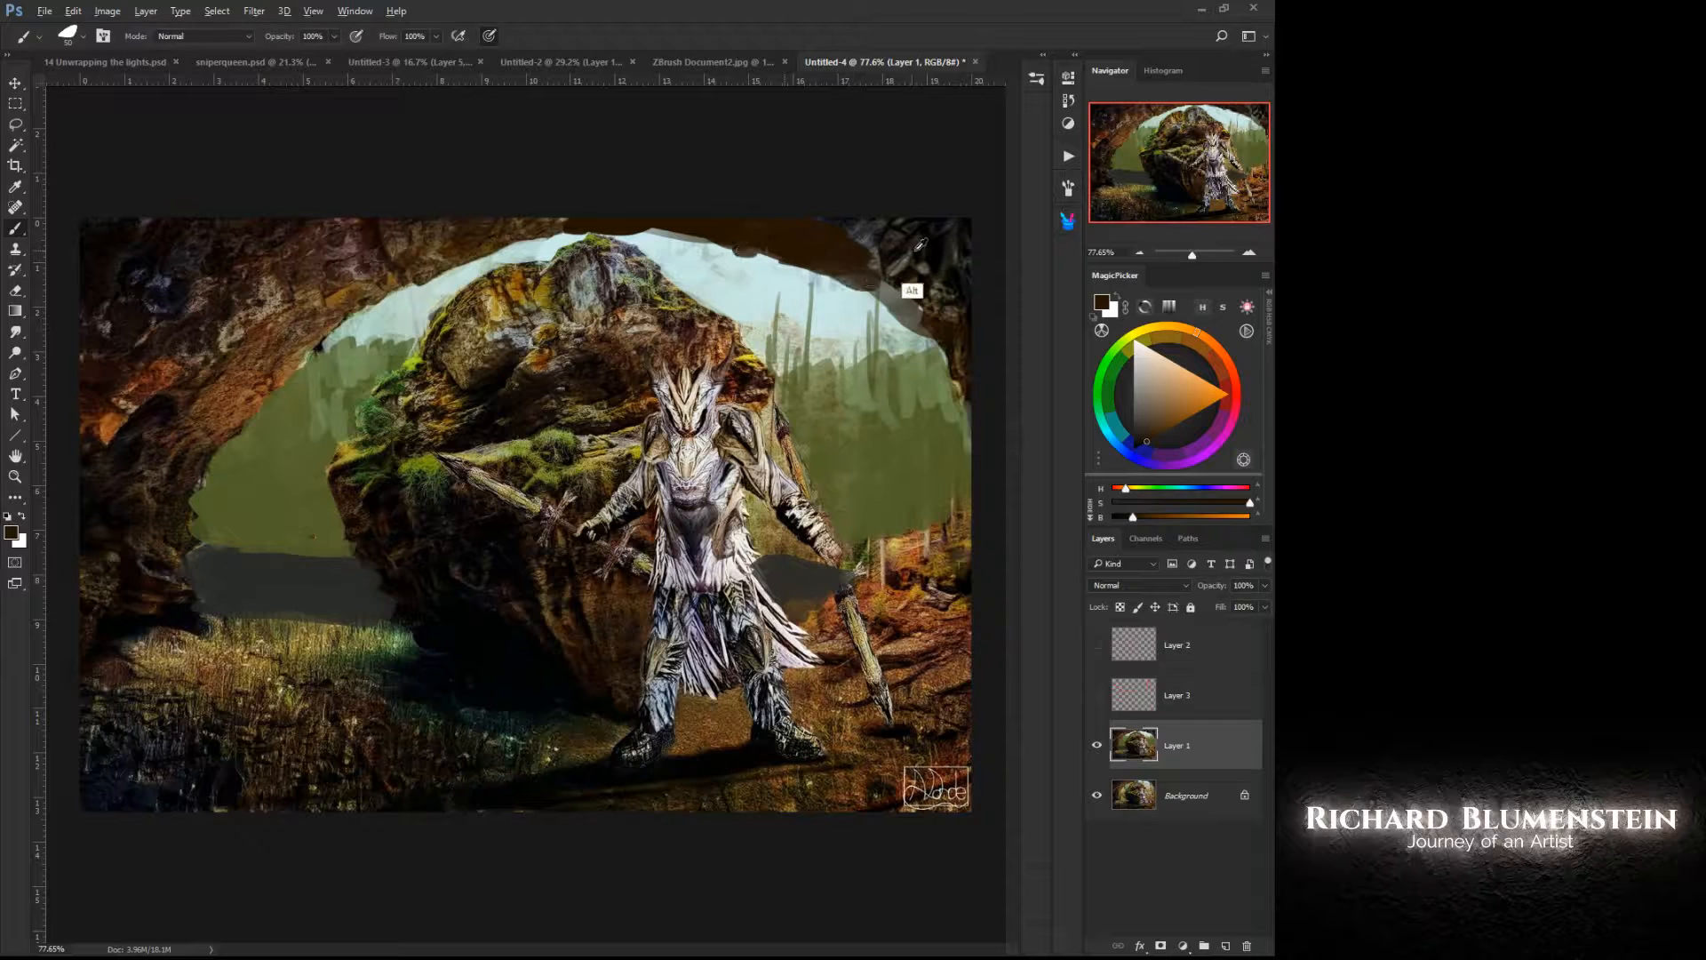
left_click(939, 251, "alt")
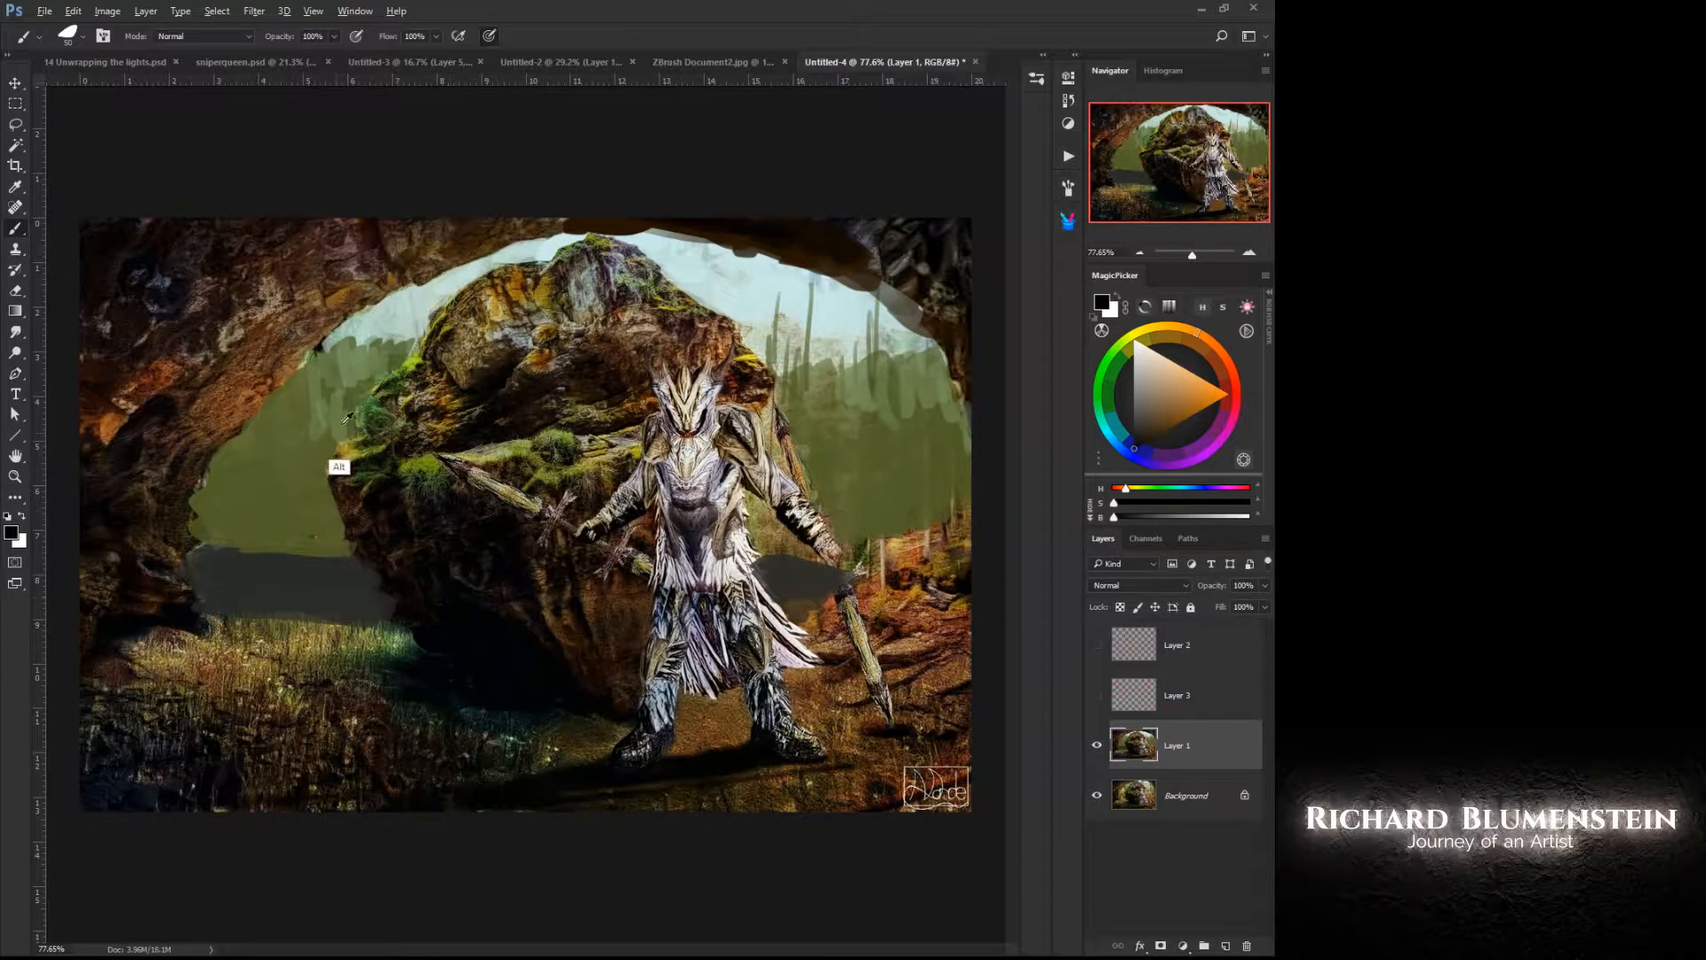
Step: Paint over the upper part of the boulder behind the figure's head with sampled pale sky colours
left_click(411, 311, "alt")
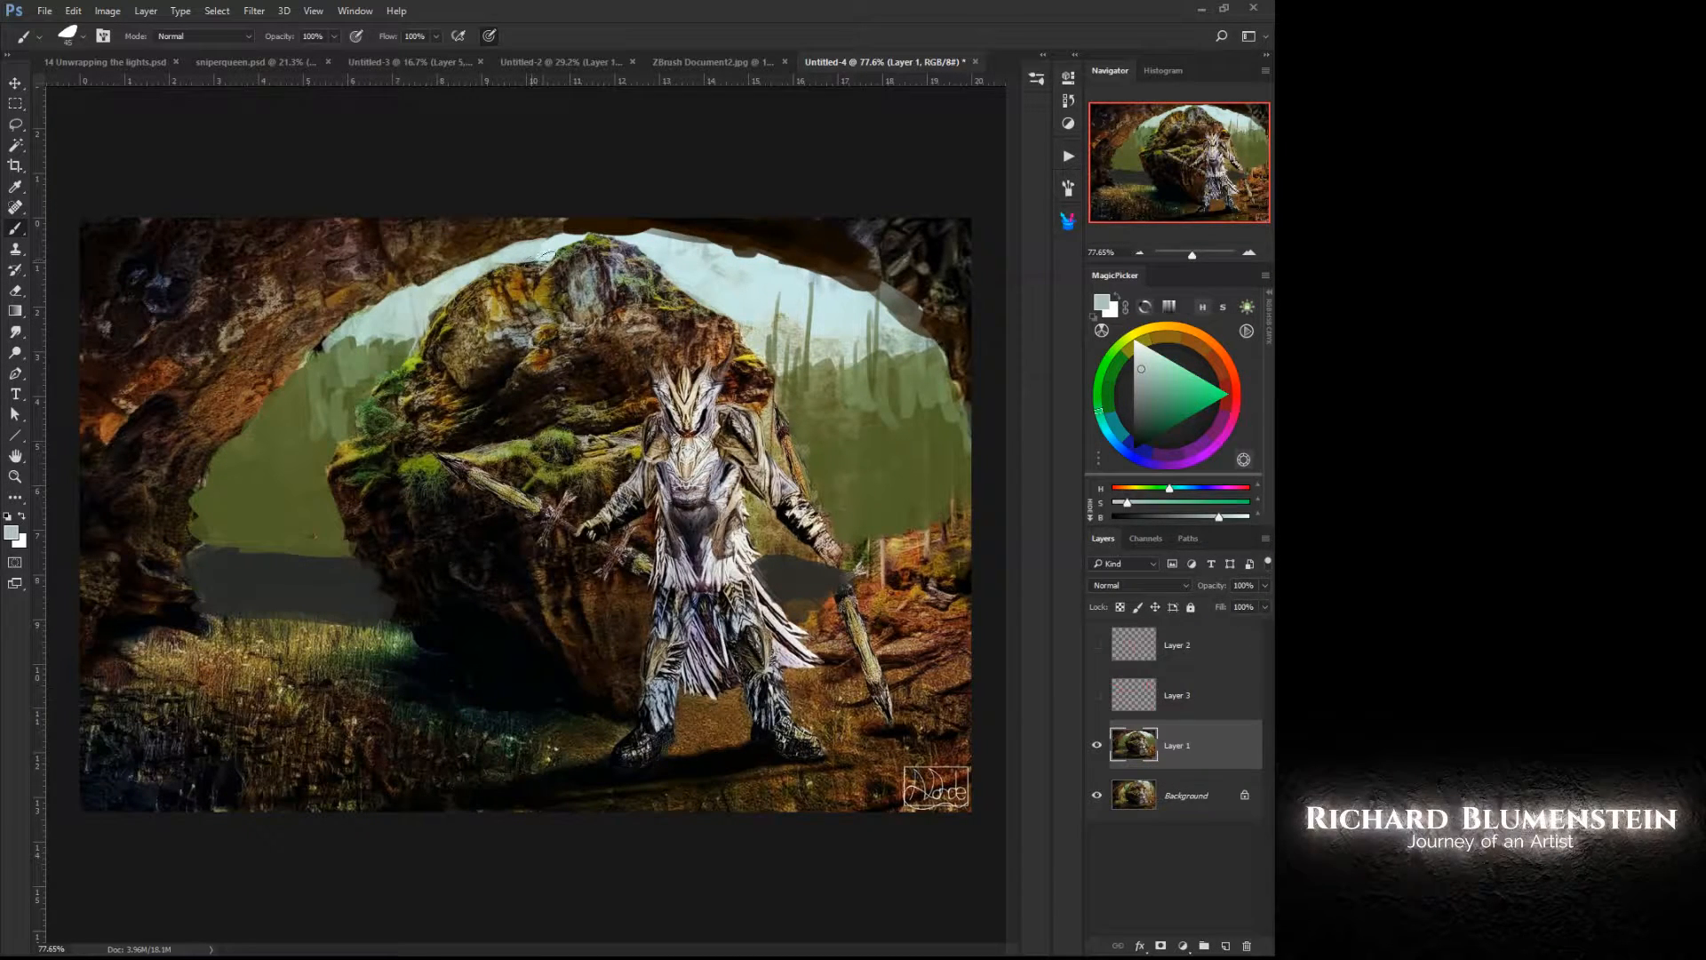
key("bracketleft")
key("bracketleft")
key("bracketleft")
mouse_move(387, 327)
left_mouse_down()
mouse_move(541, 372)
mouse_move(537, 306)
mouse_move(546, 345)
mouse_move(509, 323)
mouse_move(505, 359)
mouse_move(482, 350)
mouse_move(479, 305)
mouse_move(532, 260)
mouse_move(499, 264)
mouse_move(467, 319)
mouse_move(682, 268)
mouse_move(535, 263)
mouse_move(548, 303)
mouse_move(523, 321)
mouse_move(431, 277)
mouse_move(530, 332)
mouse_move(469, 344)
mouse_move(435, 377)
mouse_move(561, 261)
mouse_move(551, 286)
mouse_move(557, 241)
mouse_move(519, 288)
mouse_move(566, 250)
mouse_move(629, 240)
mouse_move(697, 282)
mouse_move(616, 247)
mouse_move(799, 377)
left_mouse_up()
left_click(685, 264, "alt")
key("bracketright")
key("bracketright")
key("bracketright")
mouse_move(544, 369)
left_mouse_down()
mouse_move(653, 408)
mouse_move(622, 302)
mouse_move(658, 360)
mouse_move(677, 365)
mouse_move(696, 338)
mouse_move(706, 365)
mouse_move(743, 330)
mouse_move(736, 391)
mouse_move(760, 400)
mouse_move(779, 360)
mouse_move(729, 391)
mouse_move(707, 320)
mouse_move(669, 338)
mouse_move(613, 267)
mouse_move(556, 382)
mouse_move(553, 254)
mouse_move(644, 260)
left_mouse_up()
Step: Paint vertical tree strokes in sampled olive greens around the figure's head and above the cut-down boulder, using a smaller brush
key("bracketleft")
key("bracketleft")
key("bracketleft")
key("bracketleft")
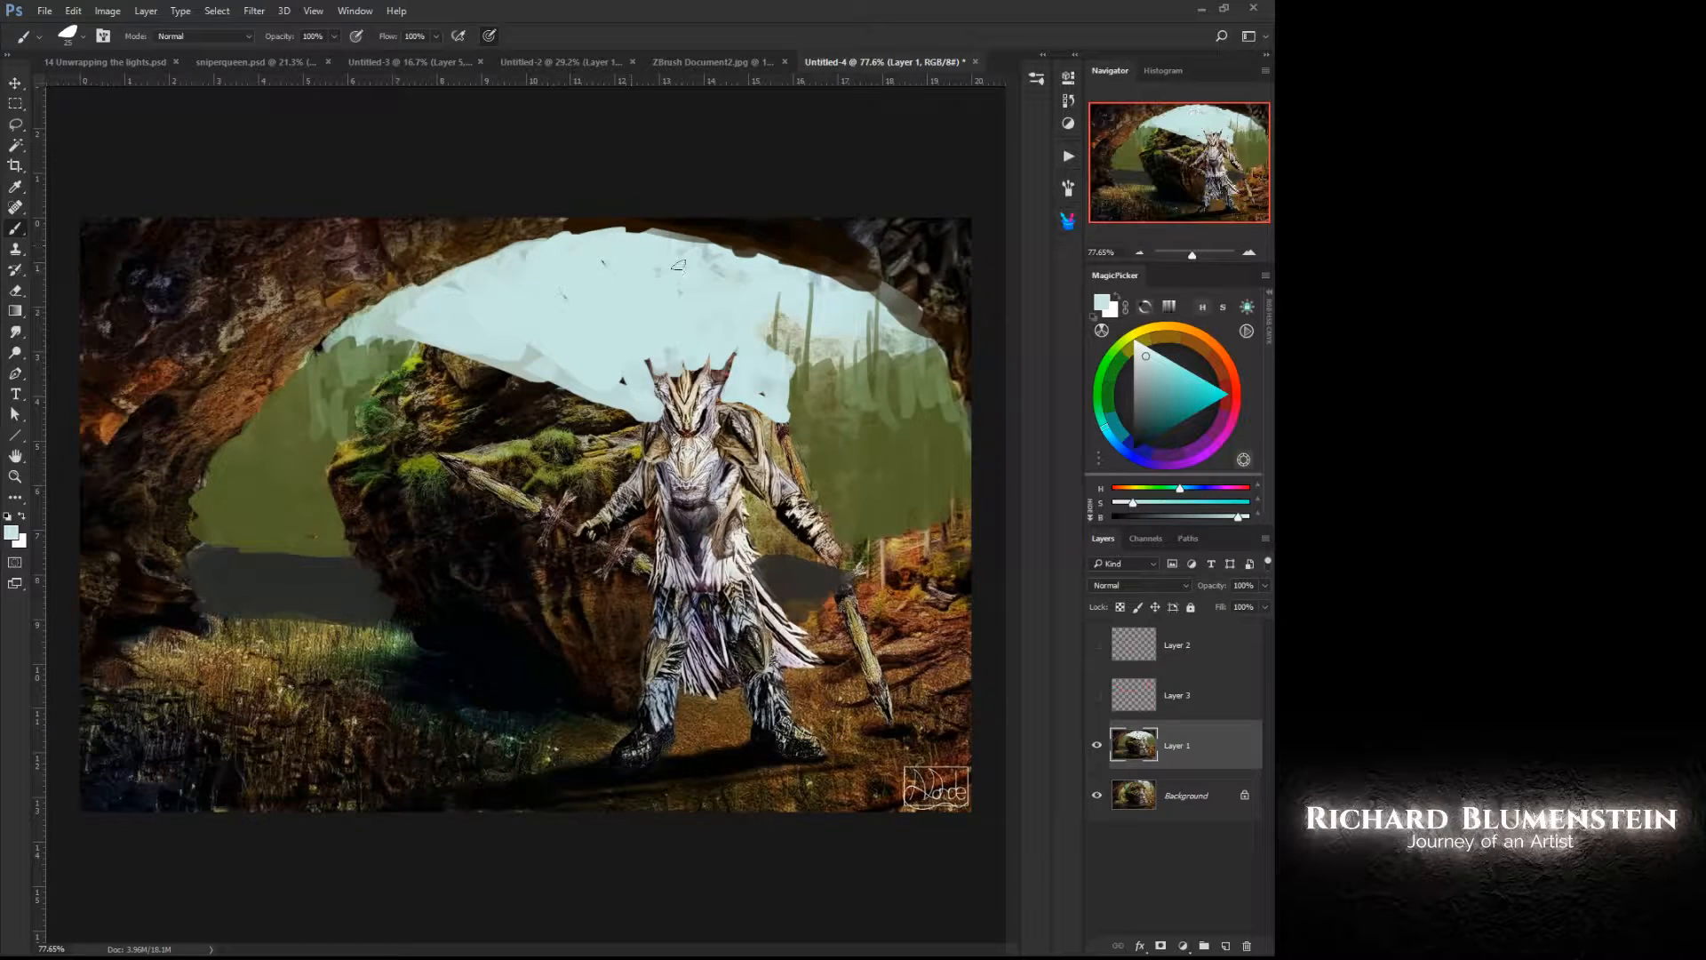
left_click(808, 445, "alt")
mouse_move(782, 378)
left_mouse_down()
mouse_move(728, 386)
mouse_move(769, 413)
mouse_move(773, 373)
mouse_move(745, 384)
mouse_move(692, 360)
mouse_move(743, 370)
mouse_move(733, 346)
mouse_move(720, 361)
mouse_move(674, 373)
left_mouse_up()
mouse_move(643, 351)
left_mouse_down()
mouse_move(651, 409)
mouse_move(620, 344)
mouse_move(610, 378)
mouse_move(547, 364)
left_mouse_up()
left_click(819, 485, "alt")
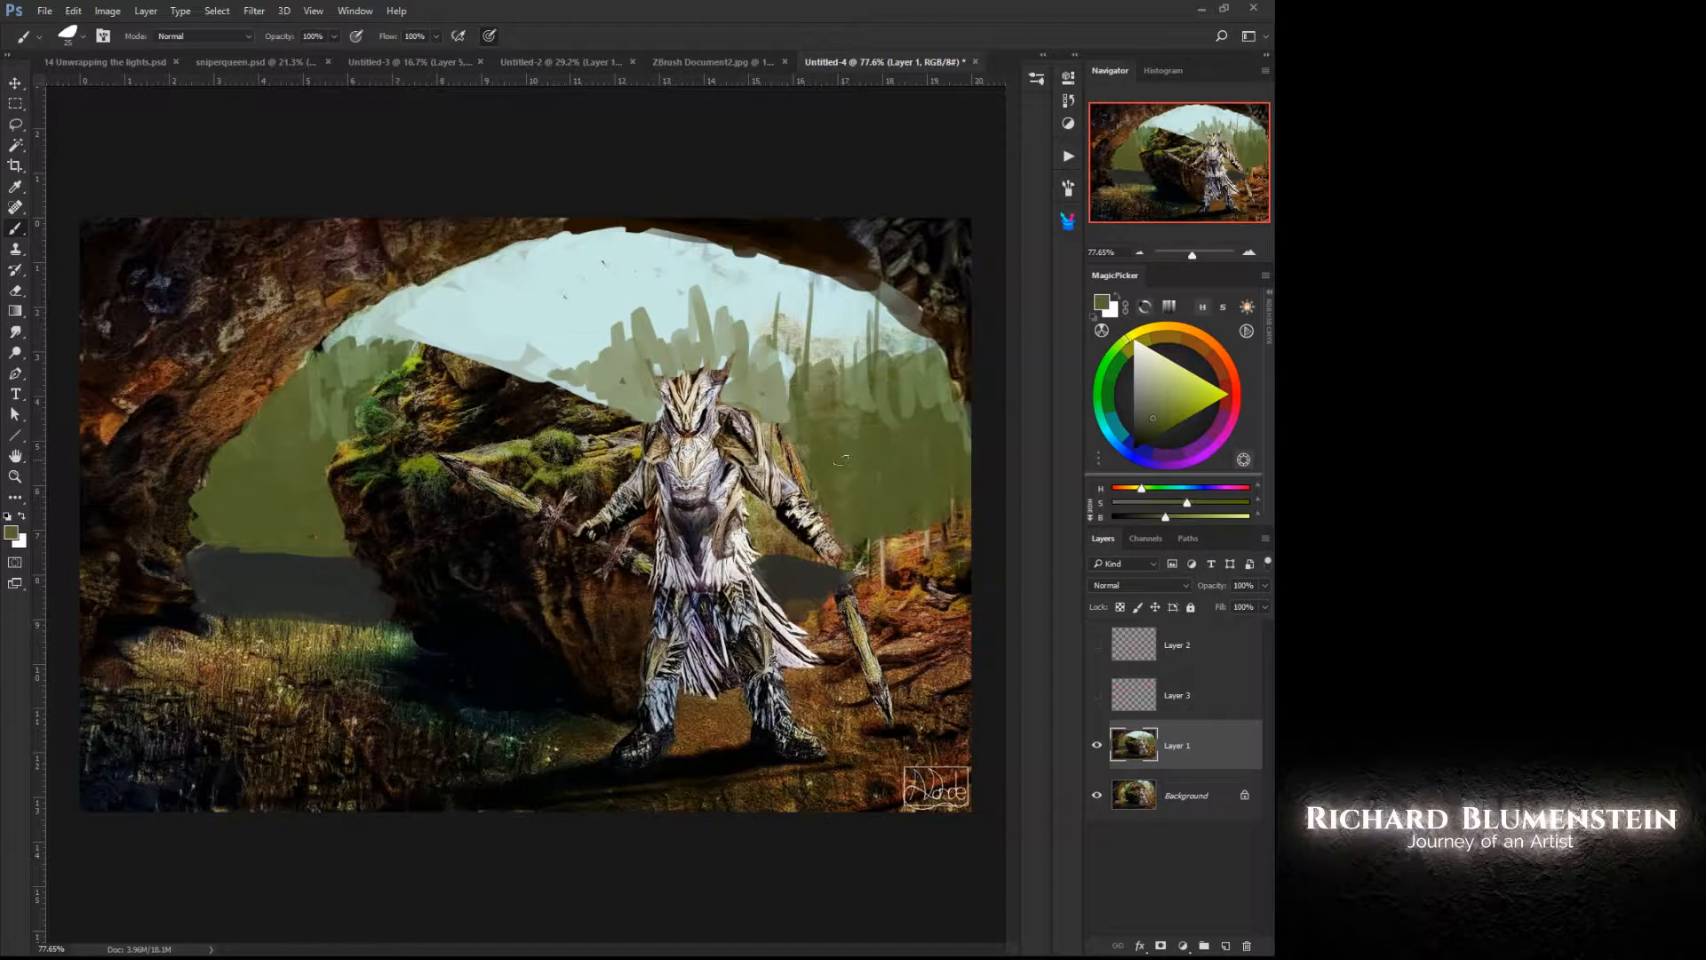
mouse_move(782, 388)
left_mouse_down()
mouse_move(755, 407)
mouse_move(720, 398)
mouse_move(763, 373)
mouse_move(631, 364)
mouse_move(647, 391)
mouse_move(582, 400)
left_mouse_up()
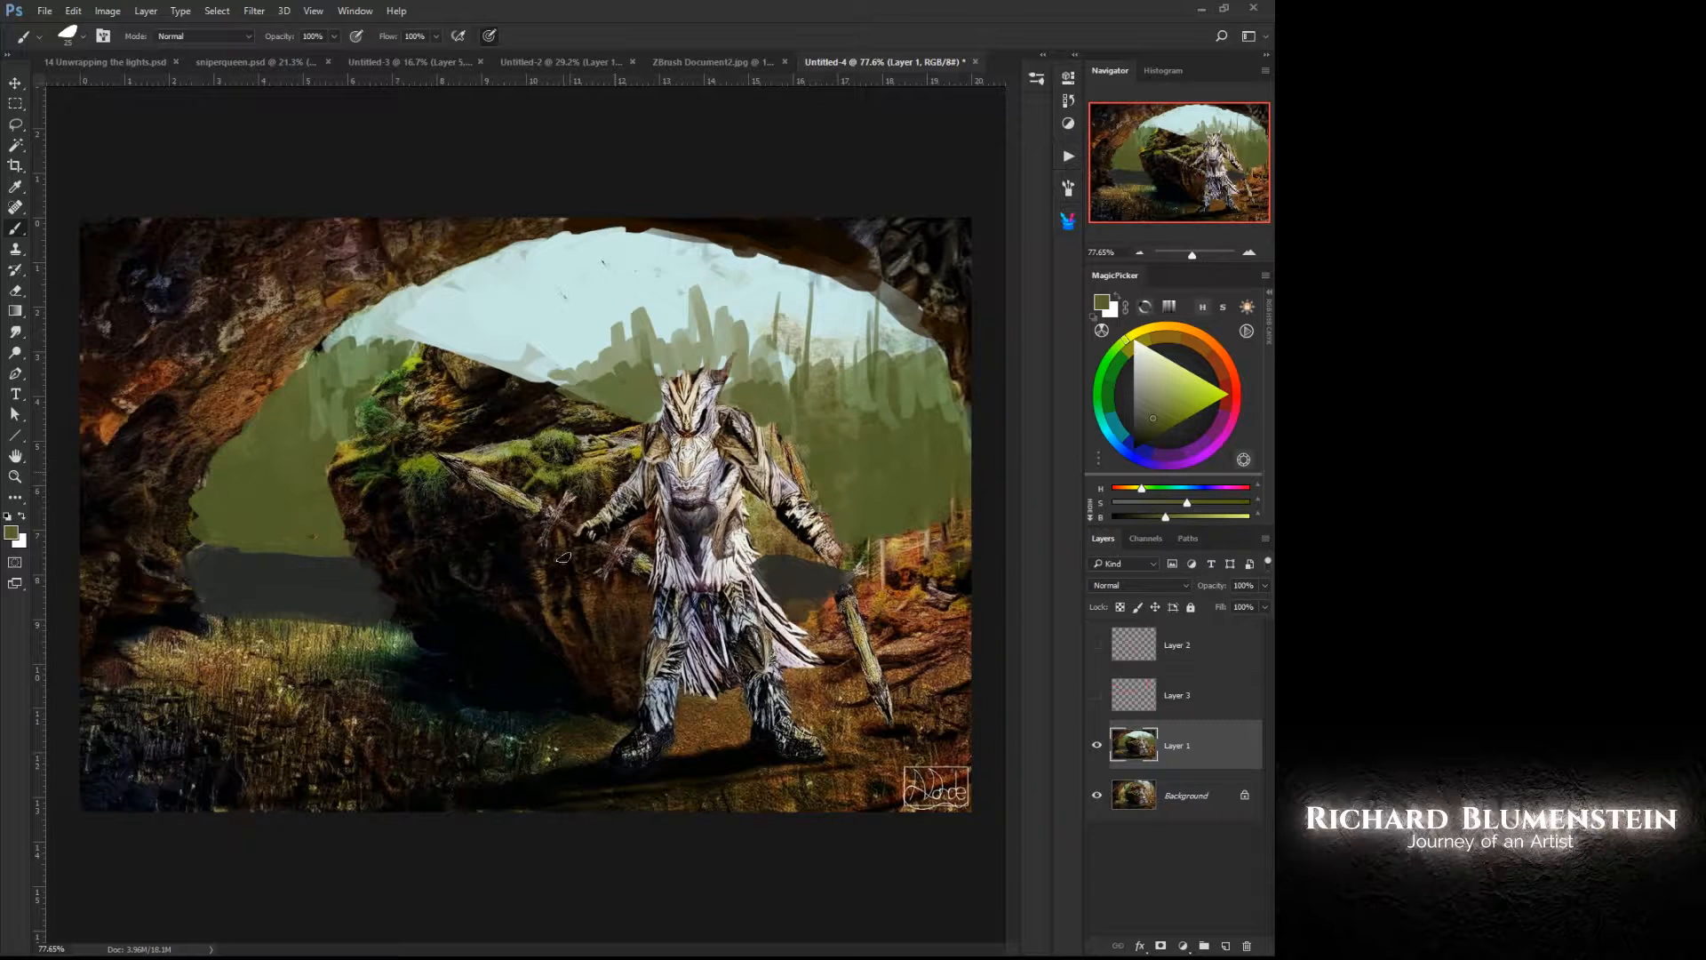
Step: Sample dark brown from the boulder and paint a lower, sloping top edge on it down to the figure's shoulder
right_click(474, 373)
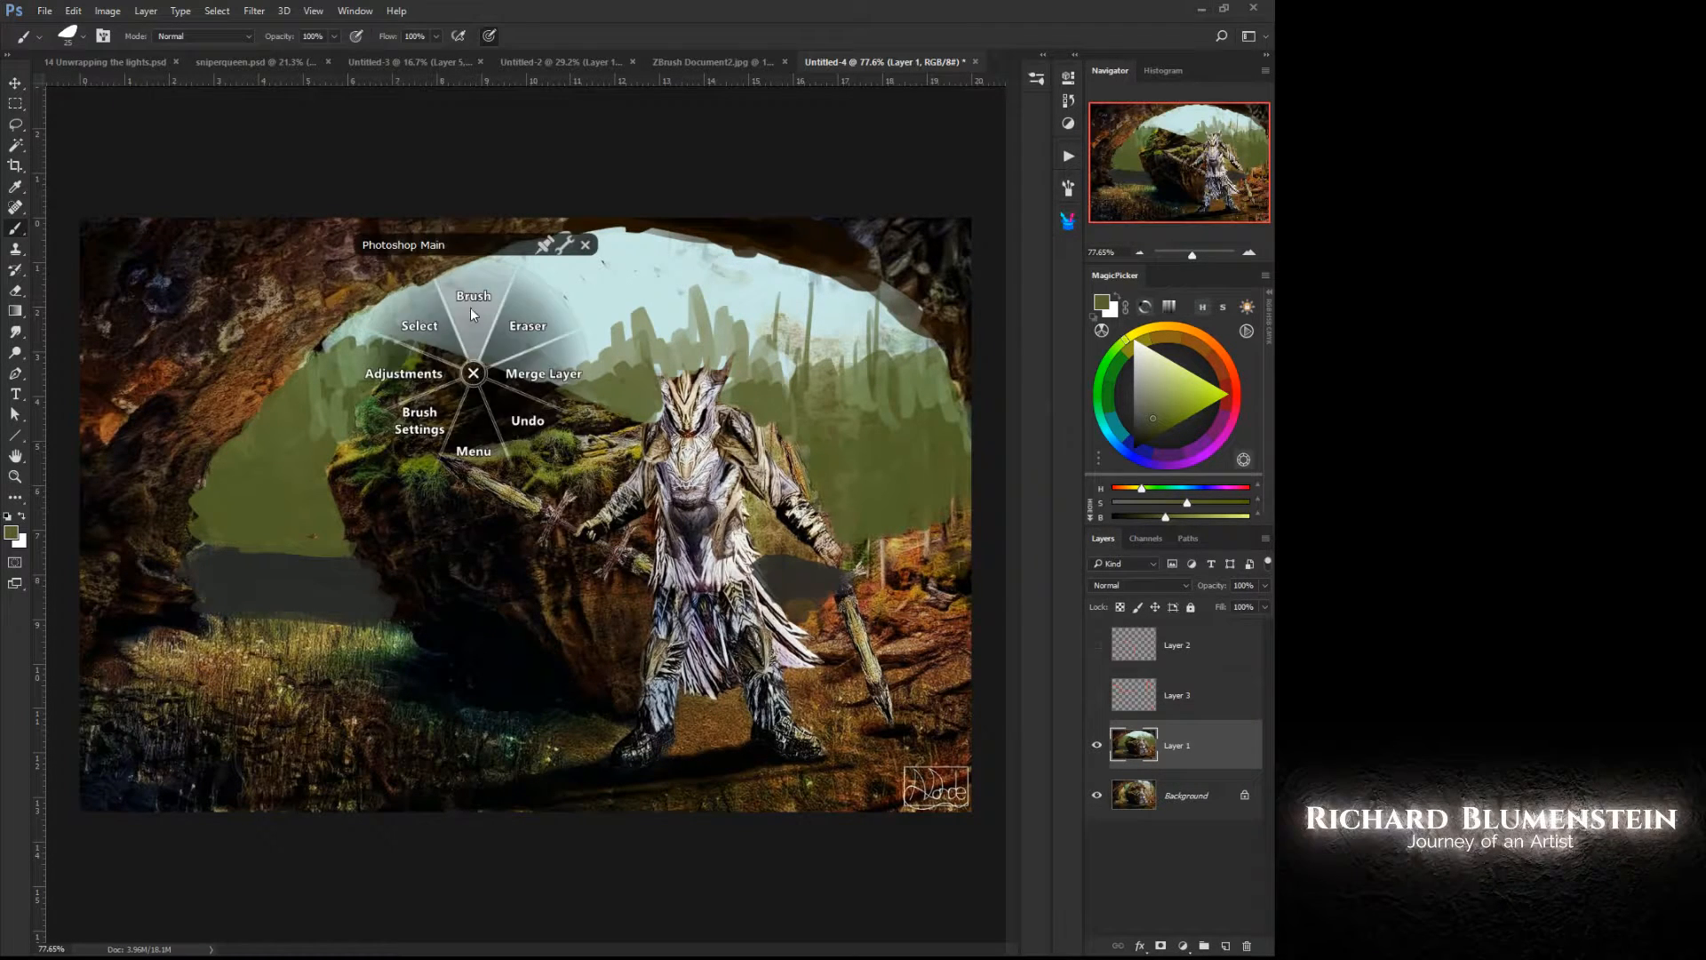
left_click(471, 313)
left_click(480, 368, "alt")
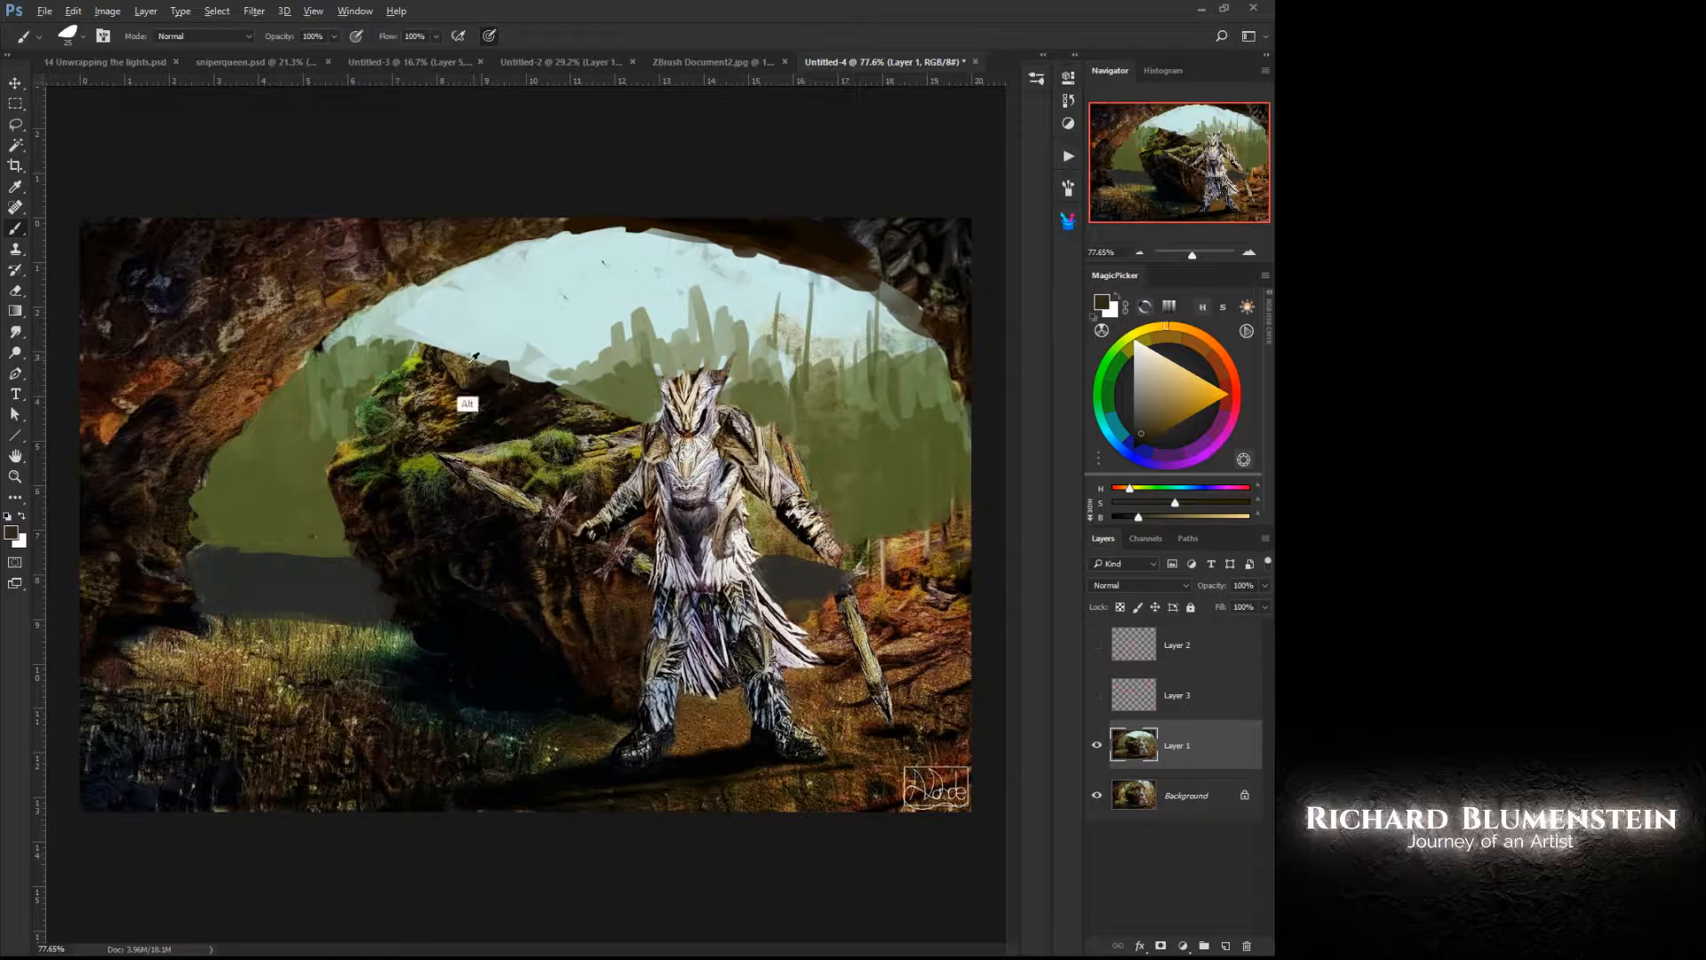
mouse_move(493, 351)
left_mouse_down()
mouse_move(440, 364)
mouse_move(462, 364)
mouse_move(444, 350)
left_mouse_up()
left_click_drag(556, 398, 635, 416)
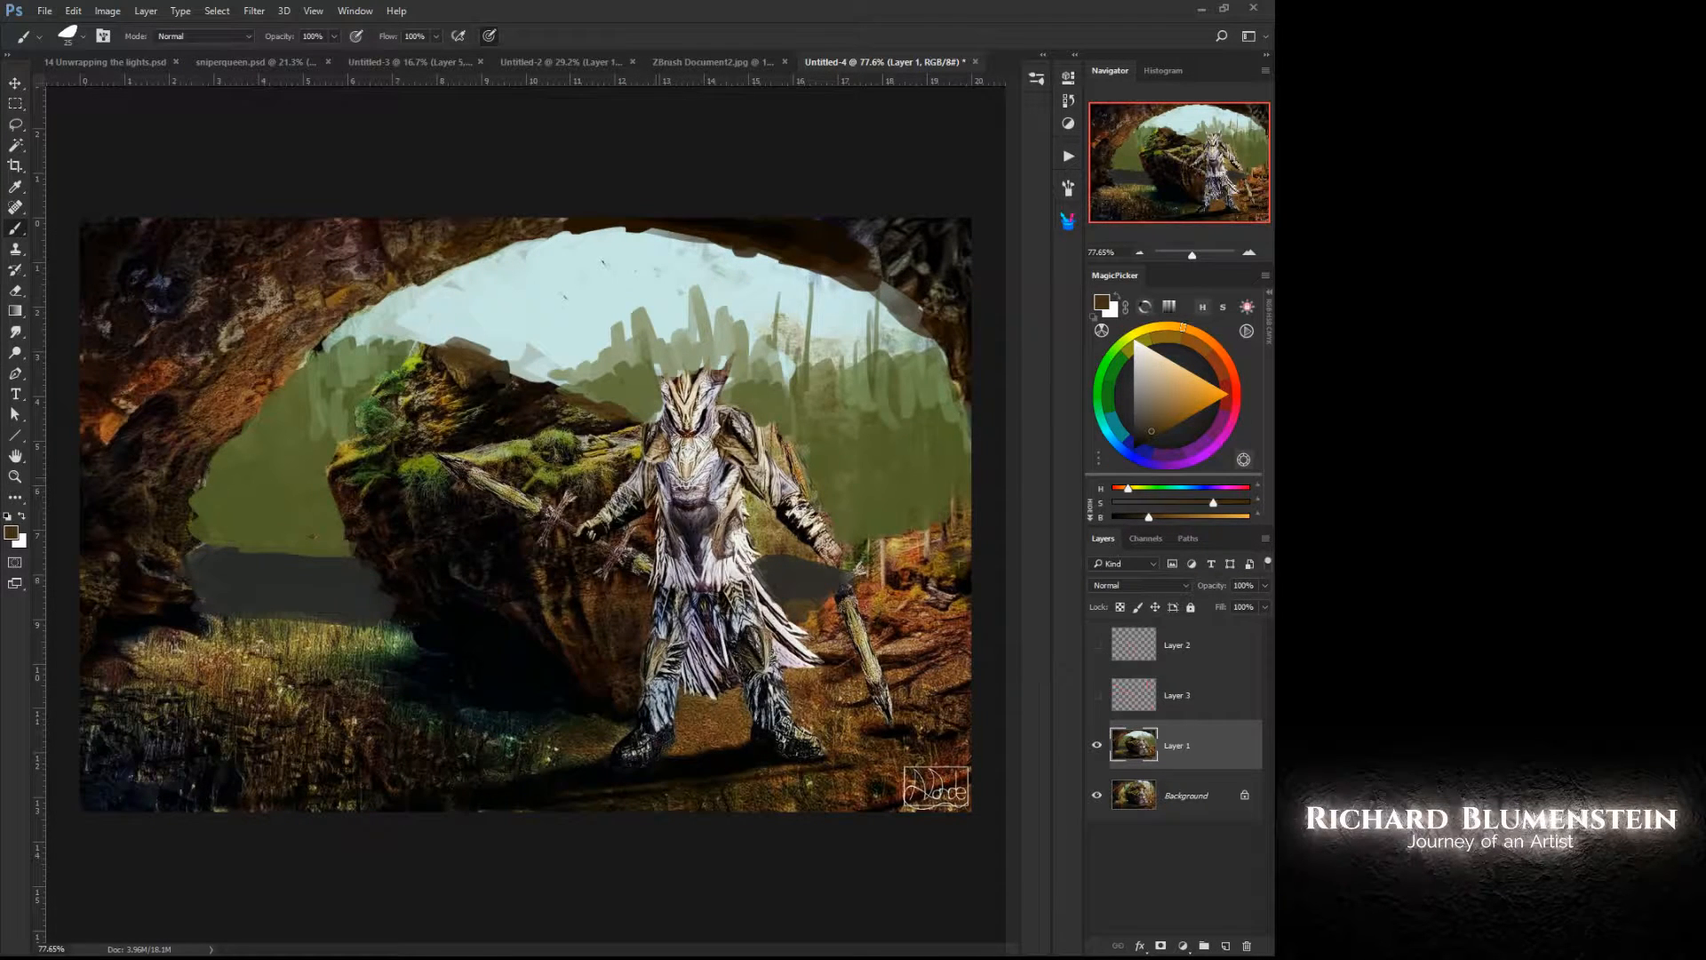
Step: Add a new layer above Layer 1 and sketch the figure's head, torso and pelvis as simple orange shapes with a small brush
right_click(651, 484)
left_click(654, 548)
left_click(646, 464)
left_click(780, 294)
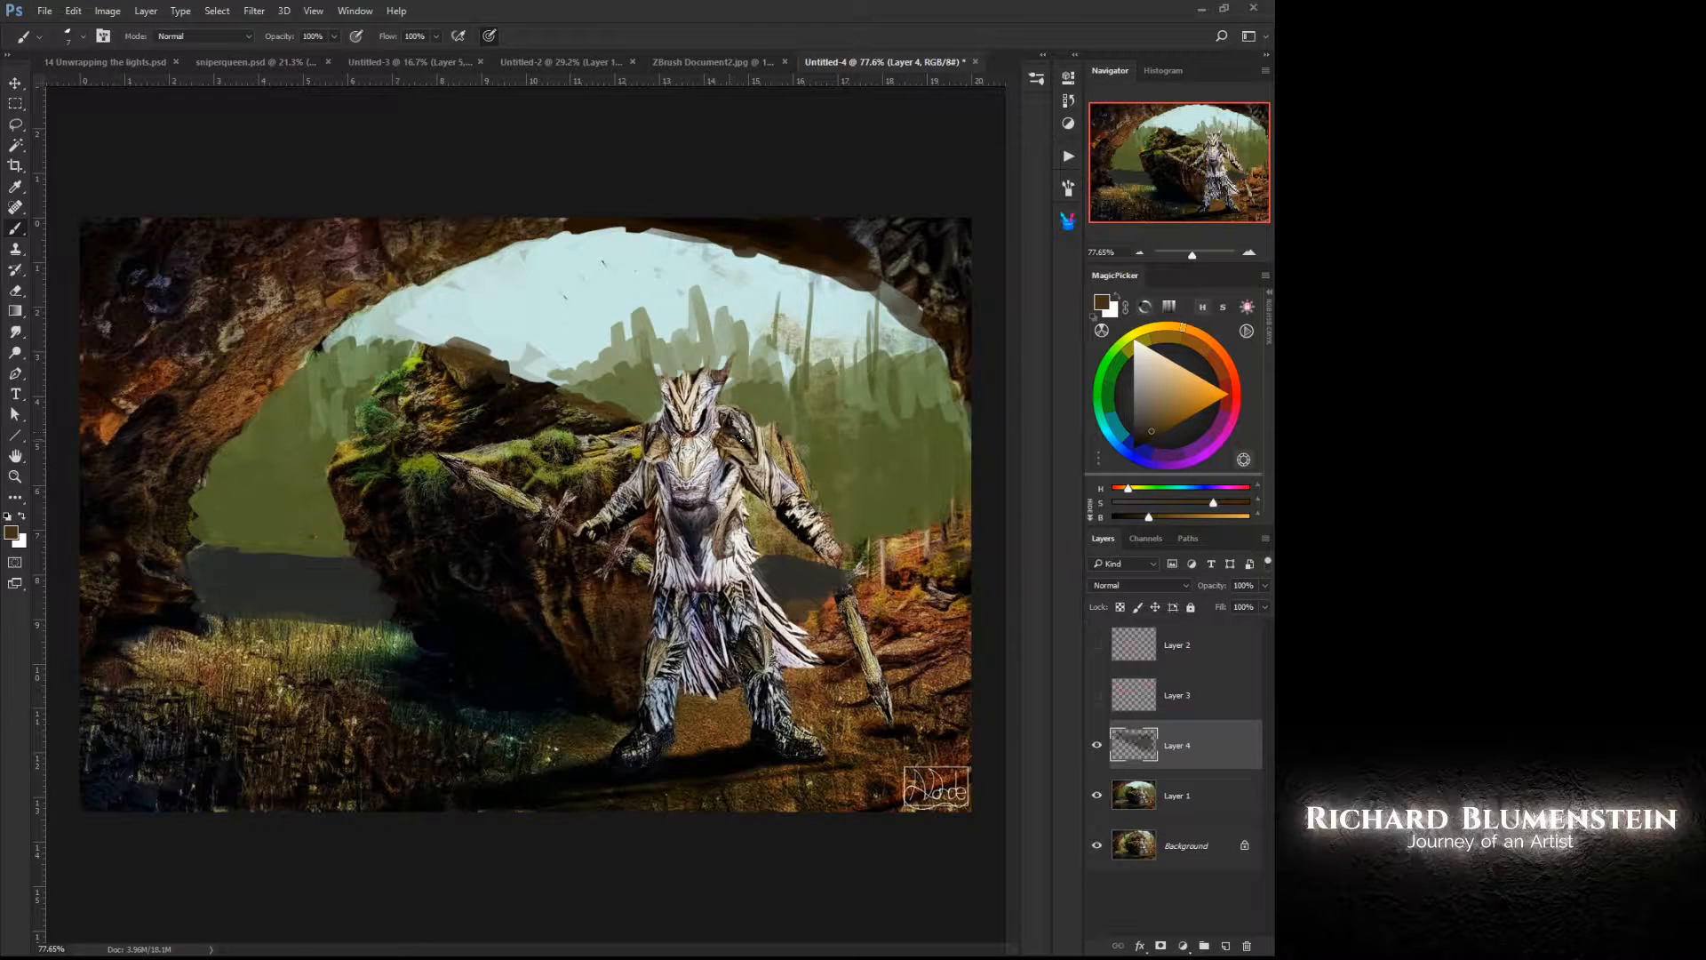
left_click_drag(1189, 405, 1231, 394)
left_click_drag(715, 432, 741, 432)
mouse_move(679, 377)
left_mouse_down()
mouse_move(704, 422)
mouse_move(708, 399)
mouse_move(698, 428)
mouse_move(728, 455)
mouse_move(673, 505)
mouse_move(723, 519)
mouse_move(722, 547)
mouse_move(671, 563)
mouse_move(731, 650)
left_mouse_up()
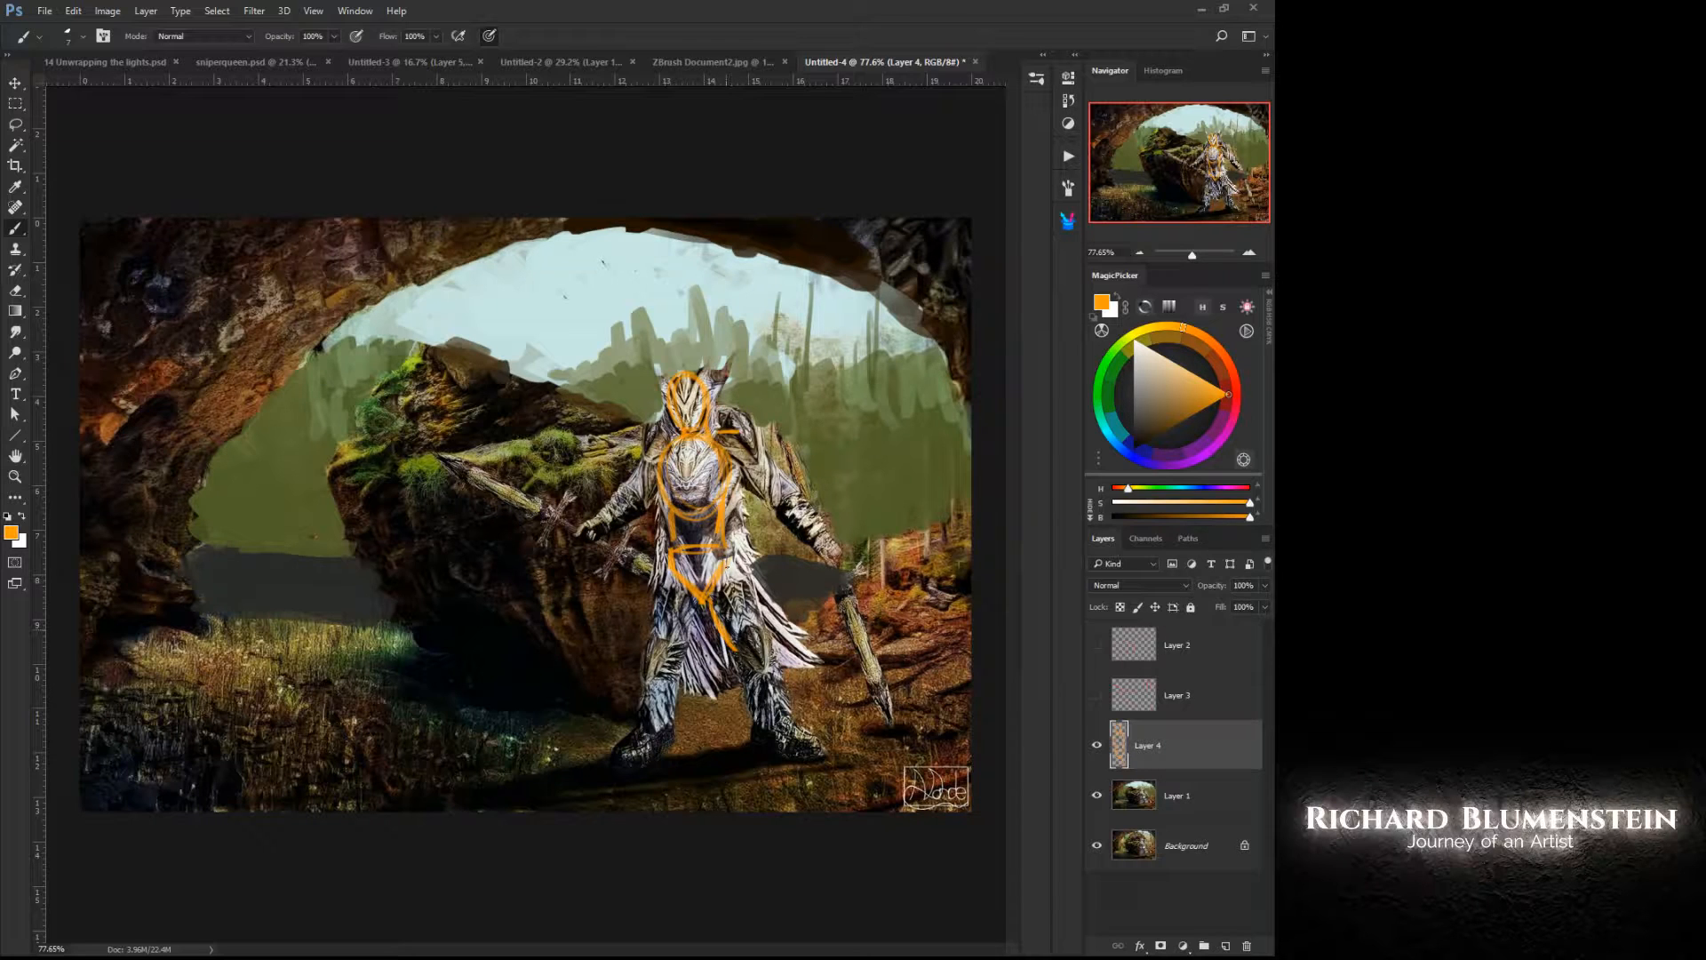
Step: Sketch the figure's thighs, lower legs and feet with orange construction lines
left_click_drag(737, 582, 752, 643)
left_click_drag(668, 587, 655, 647)
mouse_move(661, 576)
left_mouse_down()
mouse_move(656, 640)
mouse_move(680, 620)
mouse_move(647, 728)
left_mouse_up()
left_click_drag(674, 655, 657, 738)
mouse_move(752, 662)
left_mouse_down()
mouse_move(760, 732)
mouse_move(804, 740)
mouse_move(762, 734)
left_mouse_up()
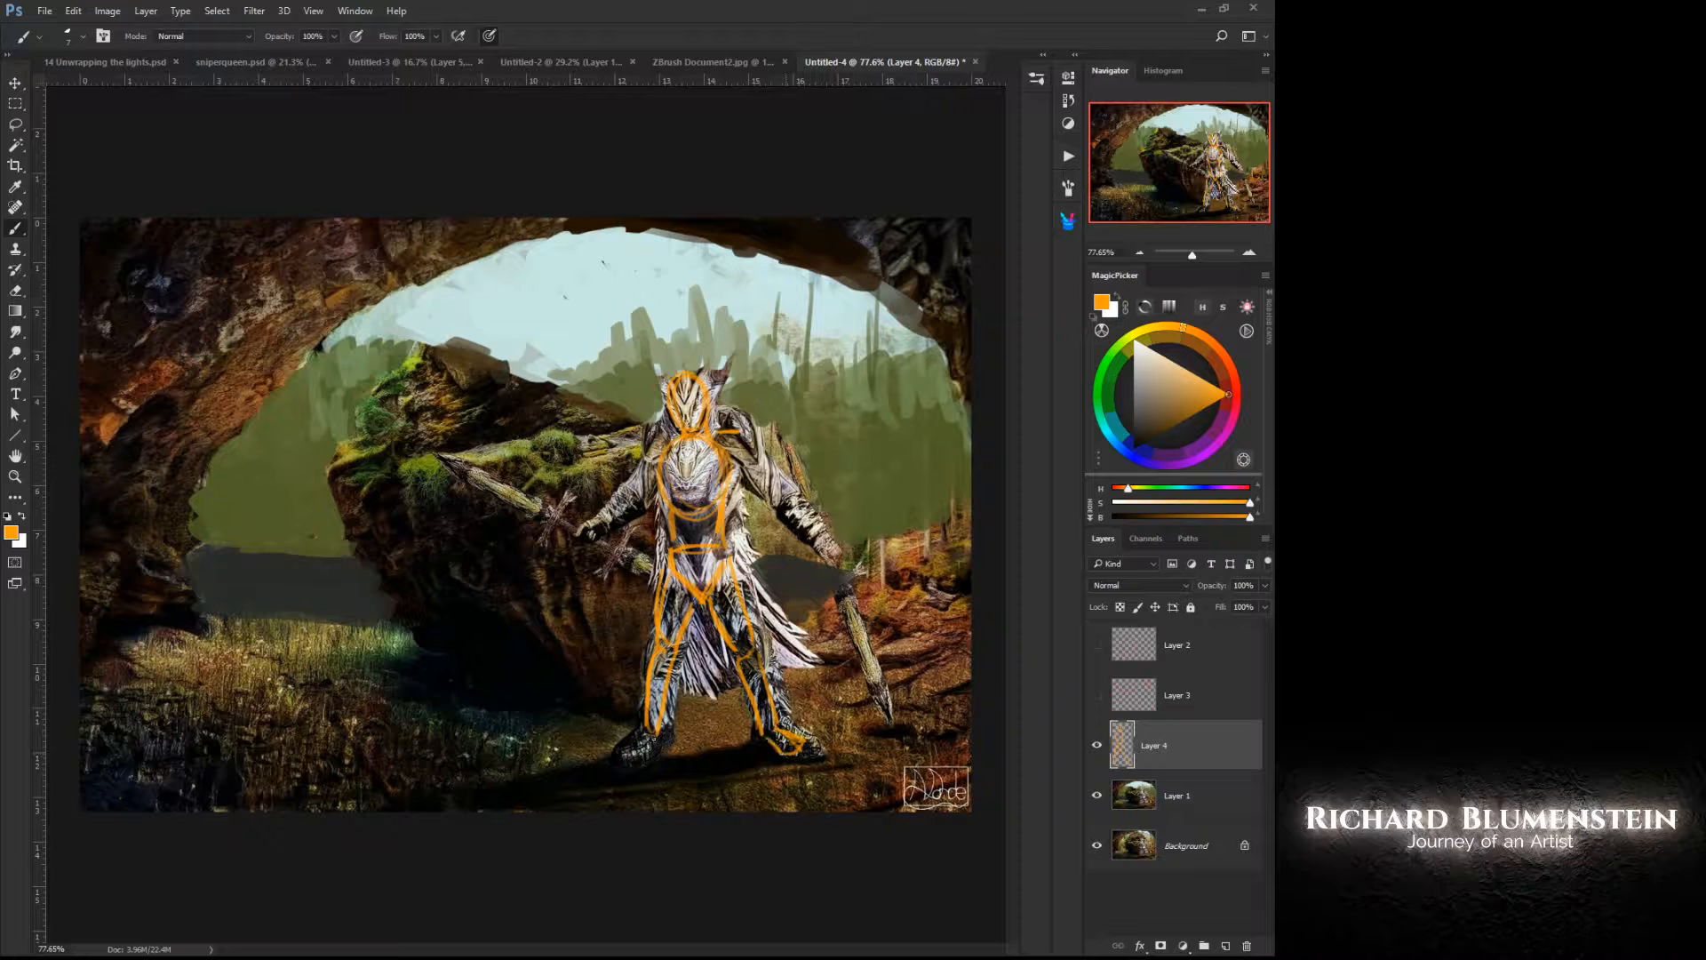
left_click_drag(653, 736, 626, 761)
mouse_move(626, 761)
left_mouse_down()
mouse_move(648, 763)
mouse_move(654, 740)
left_mouse_up()
Step: Hide Layer 4 and, on Layer 1, paint out the shape behind the figure's shoulder and arm with sampled olive green
left_click(1096, 745)
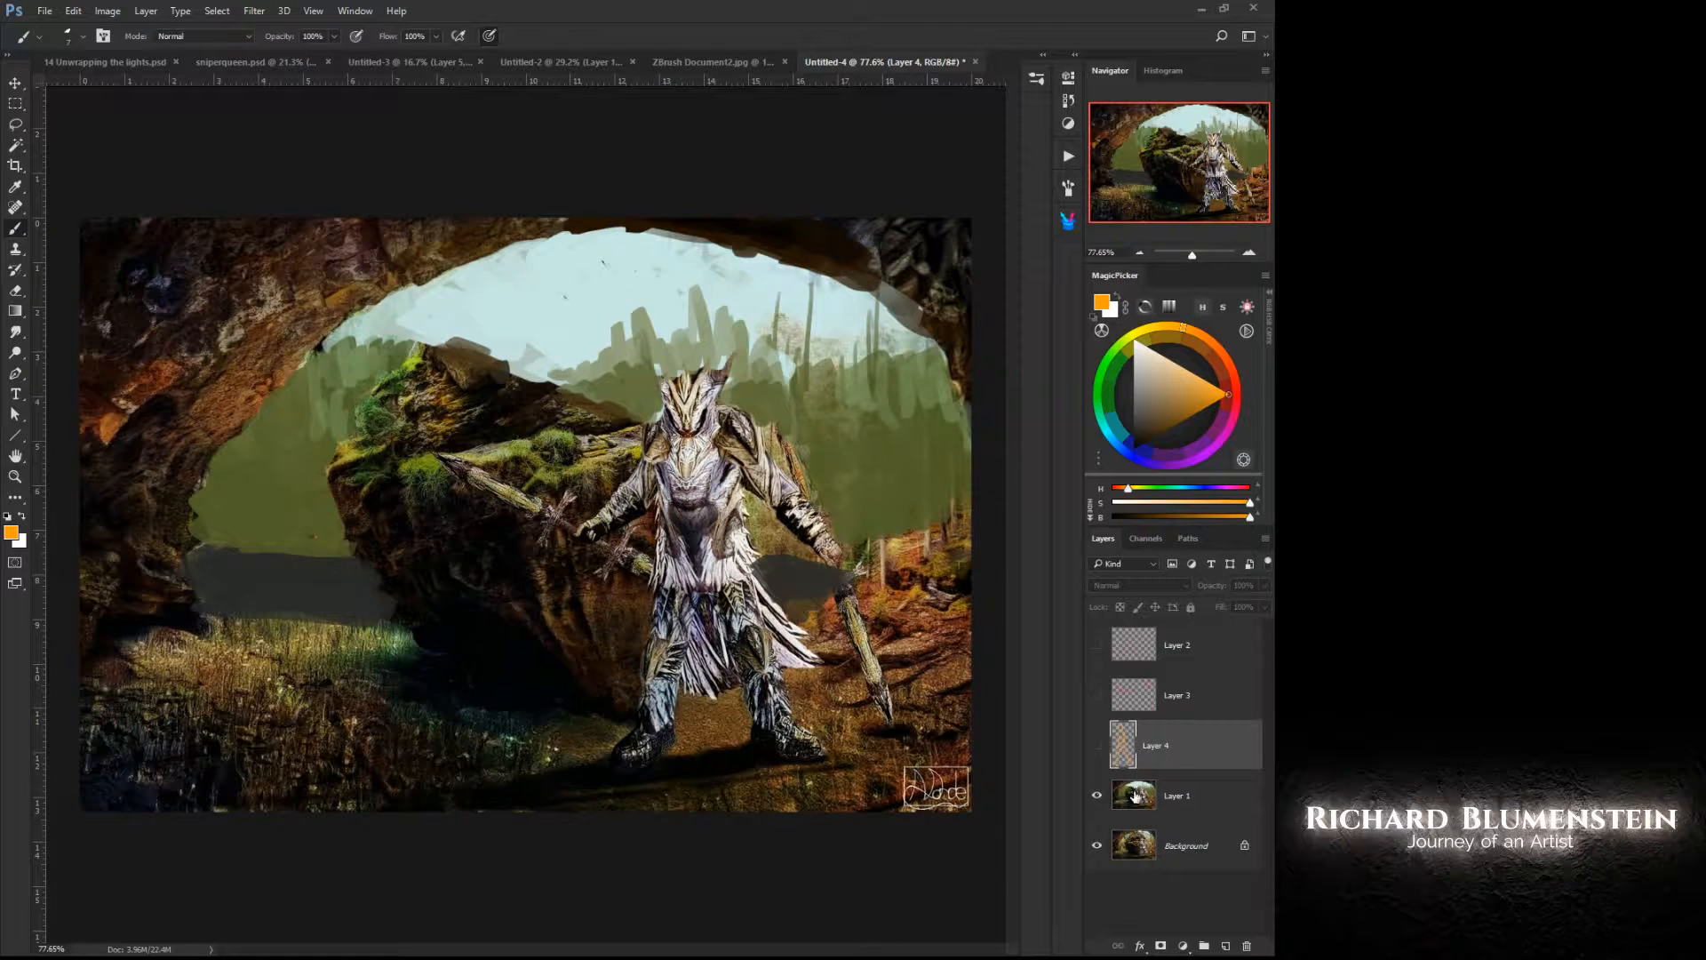
left_click(1134, 795)
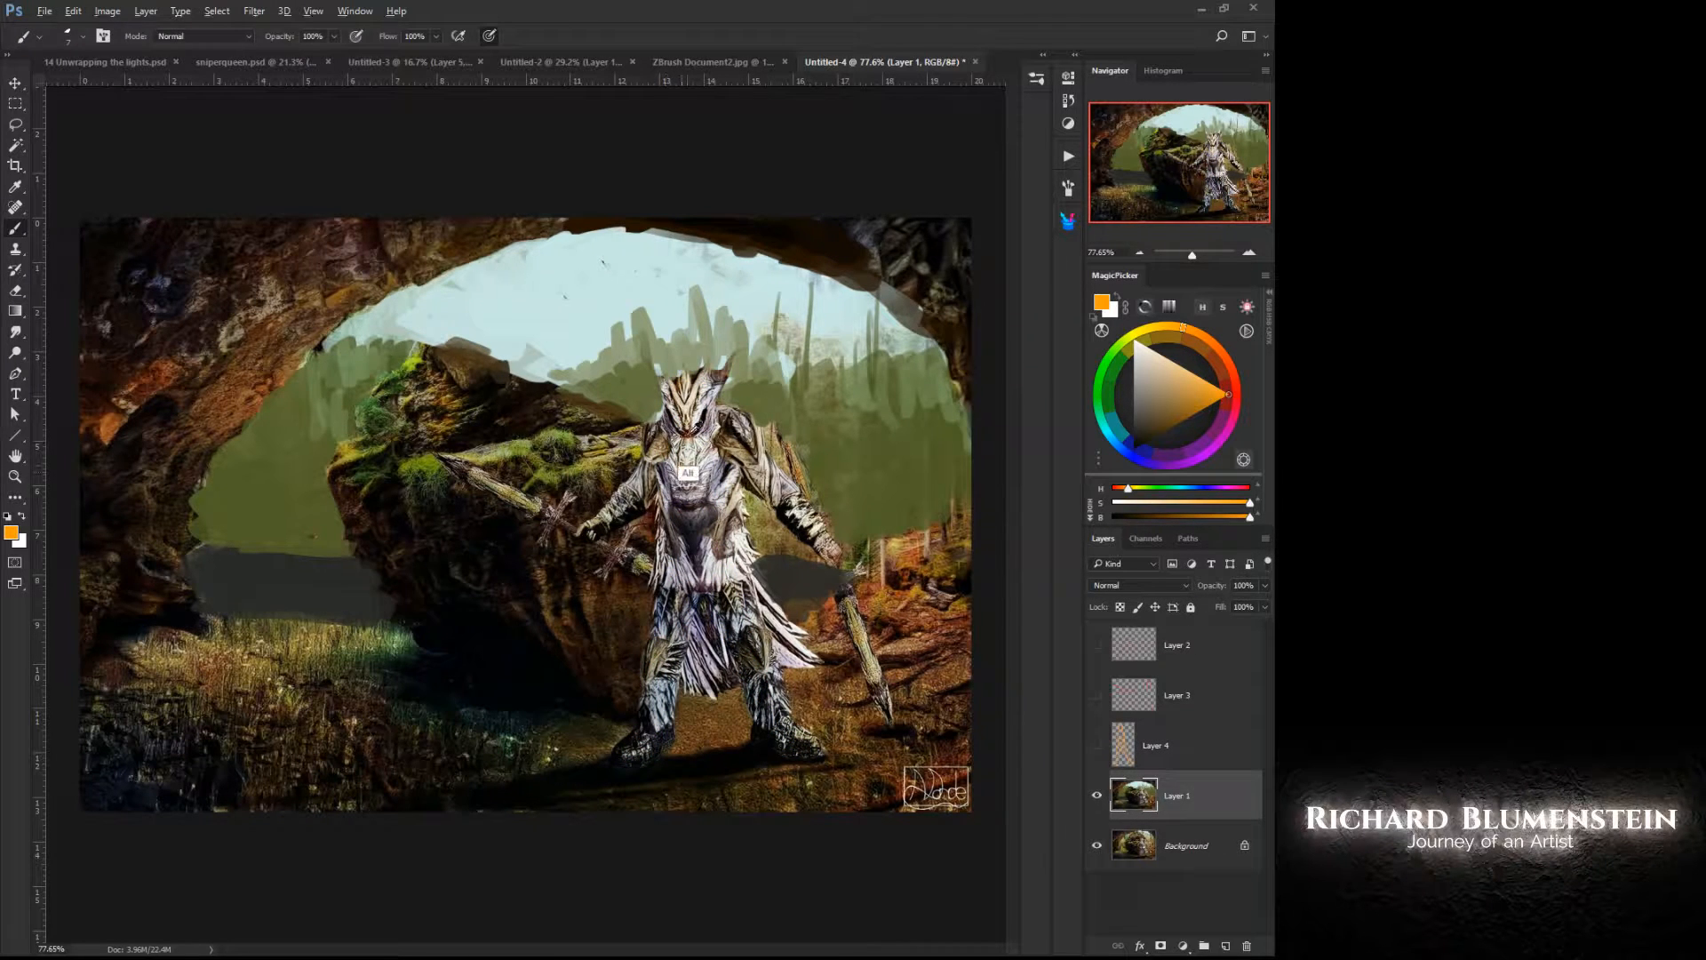
left_click(737, 399, "alt")
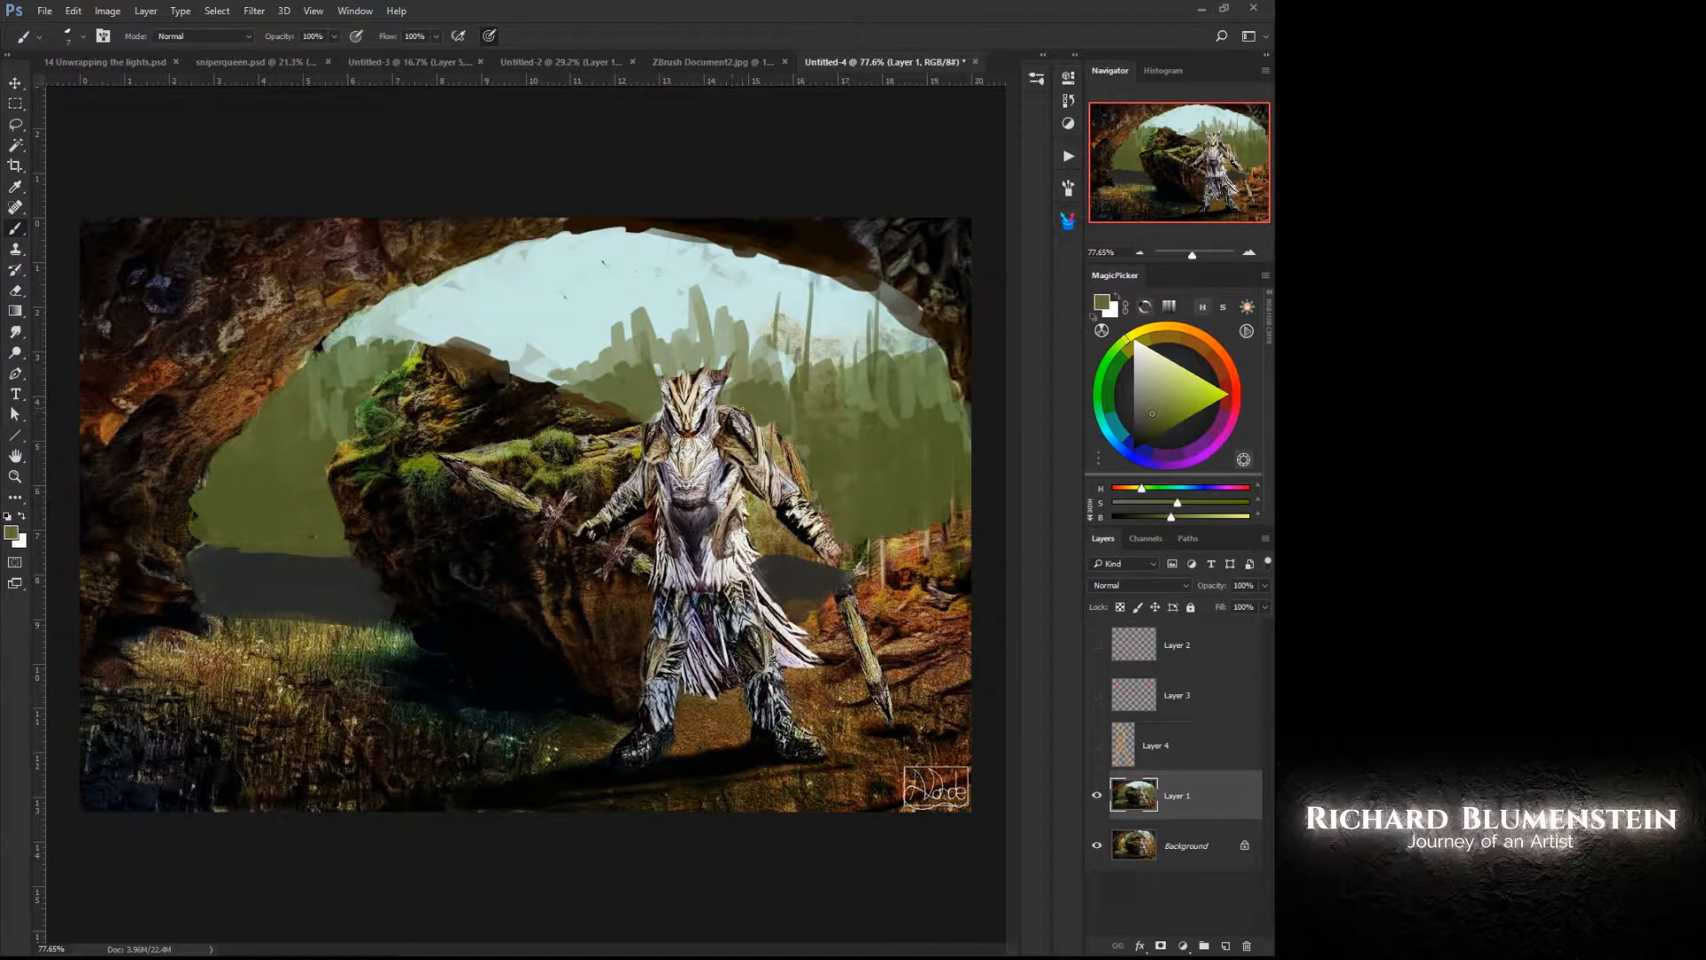
key("bracketleft")
key("bracketleft")
mouse_move(763, 428)
left_mouse_down()
mouse_move(753, 496)
mouse_move(767, 542)
mouse_move(801, 538)
mouse_move(781, 524)
mouse_move(808, 564)
left_mouse_up()
Step: Enlarge the brush and cover the patch between the figure's skirt and lowered hand with sampled dark grey
key("bracketright")
key("bracketright")
key("bracketright")
key("bracketright")
key("bracketright")
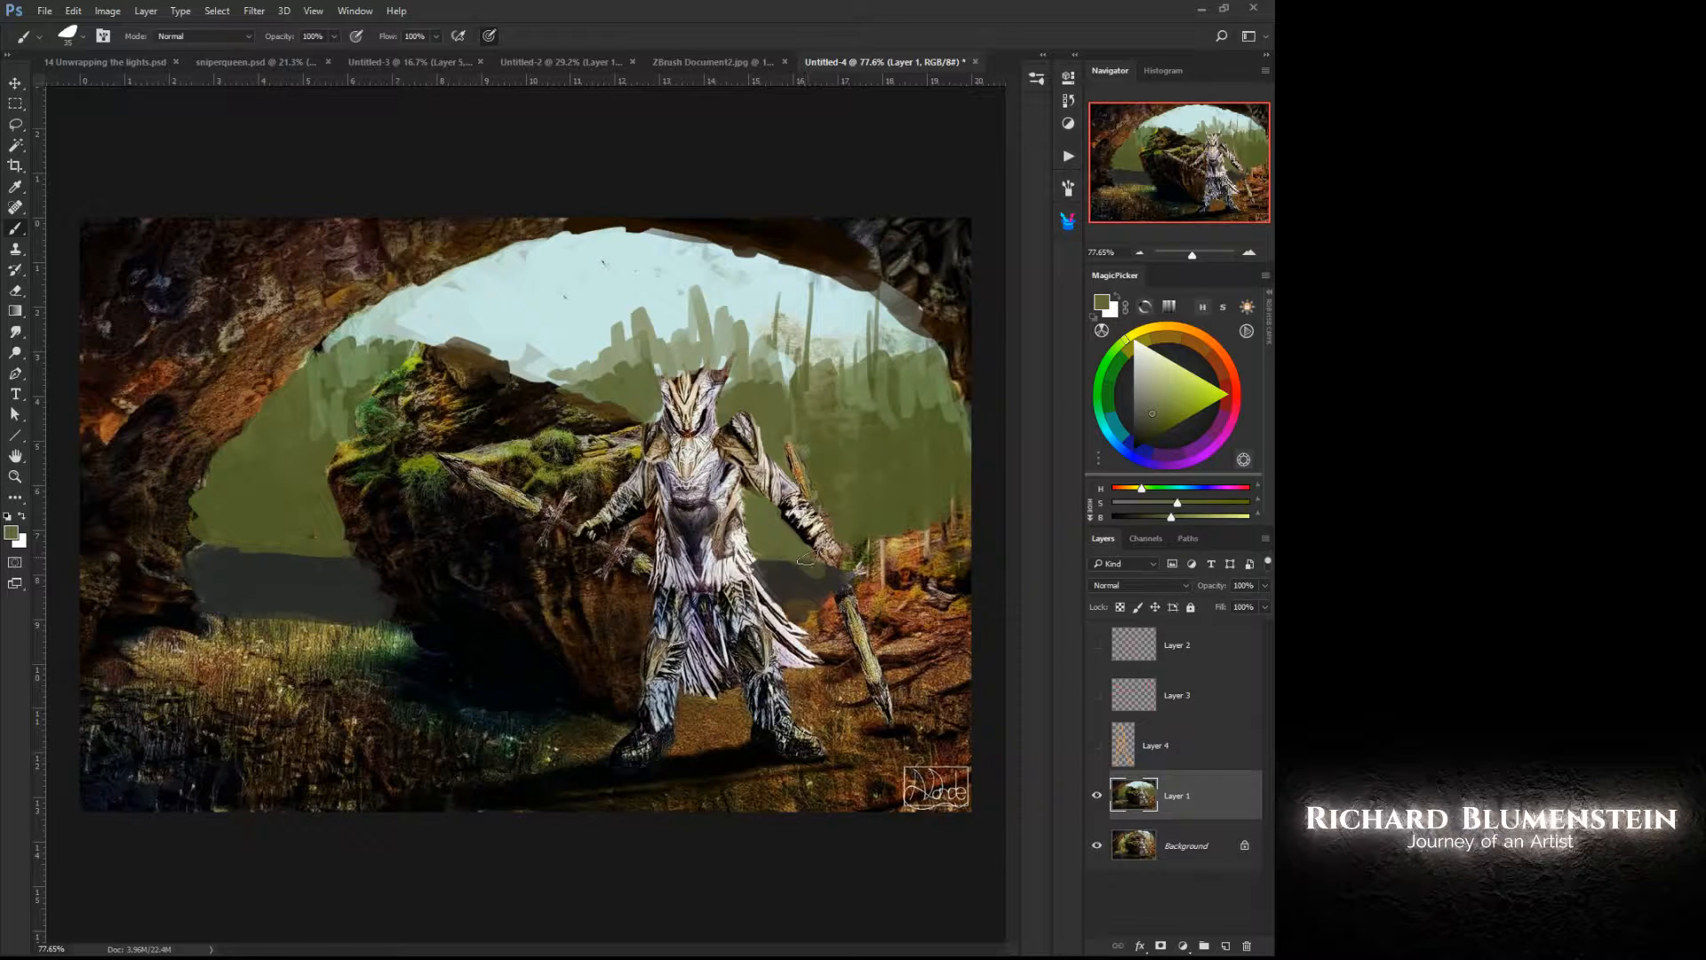
left_click(773, 629, "alt")
left_click_drag(815, 578, 835, 568)
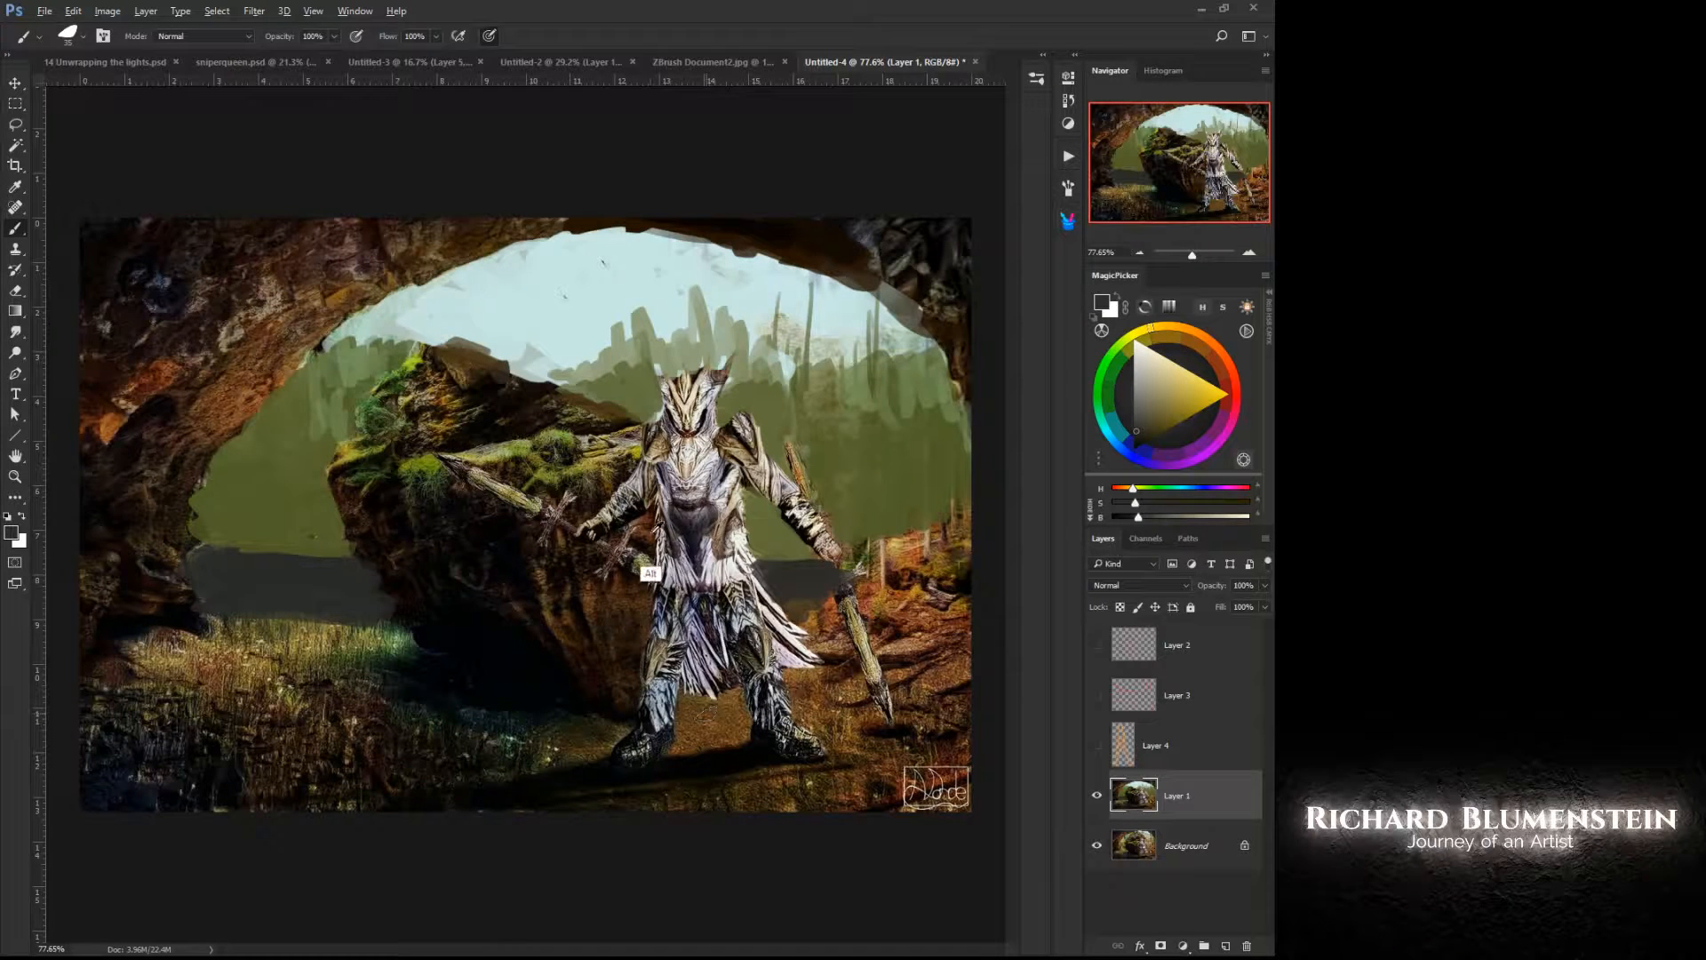
Step: Sample dark reddish brown and paint a narrow cloth shape beside the figure's waist with a smaller brush
left_click(650, 533, "alt")
key("bracketleft")
key("bracketleft")
key("bracketleft")
mouse_move(752, 530)
left_mouse_down()
mouse_move(793, 620)
mouse_move(747, 503)
left_mouse_up()
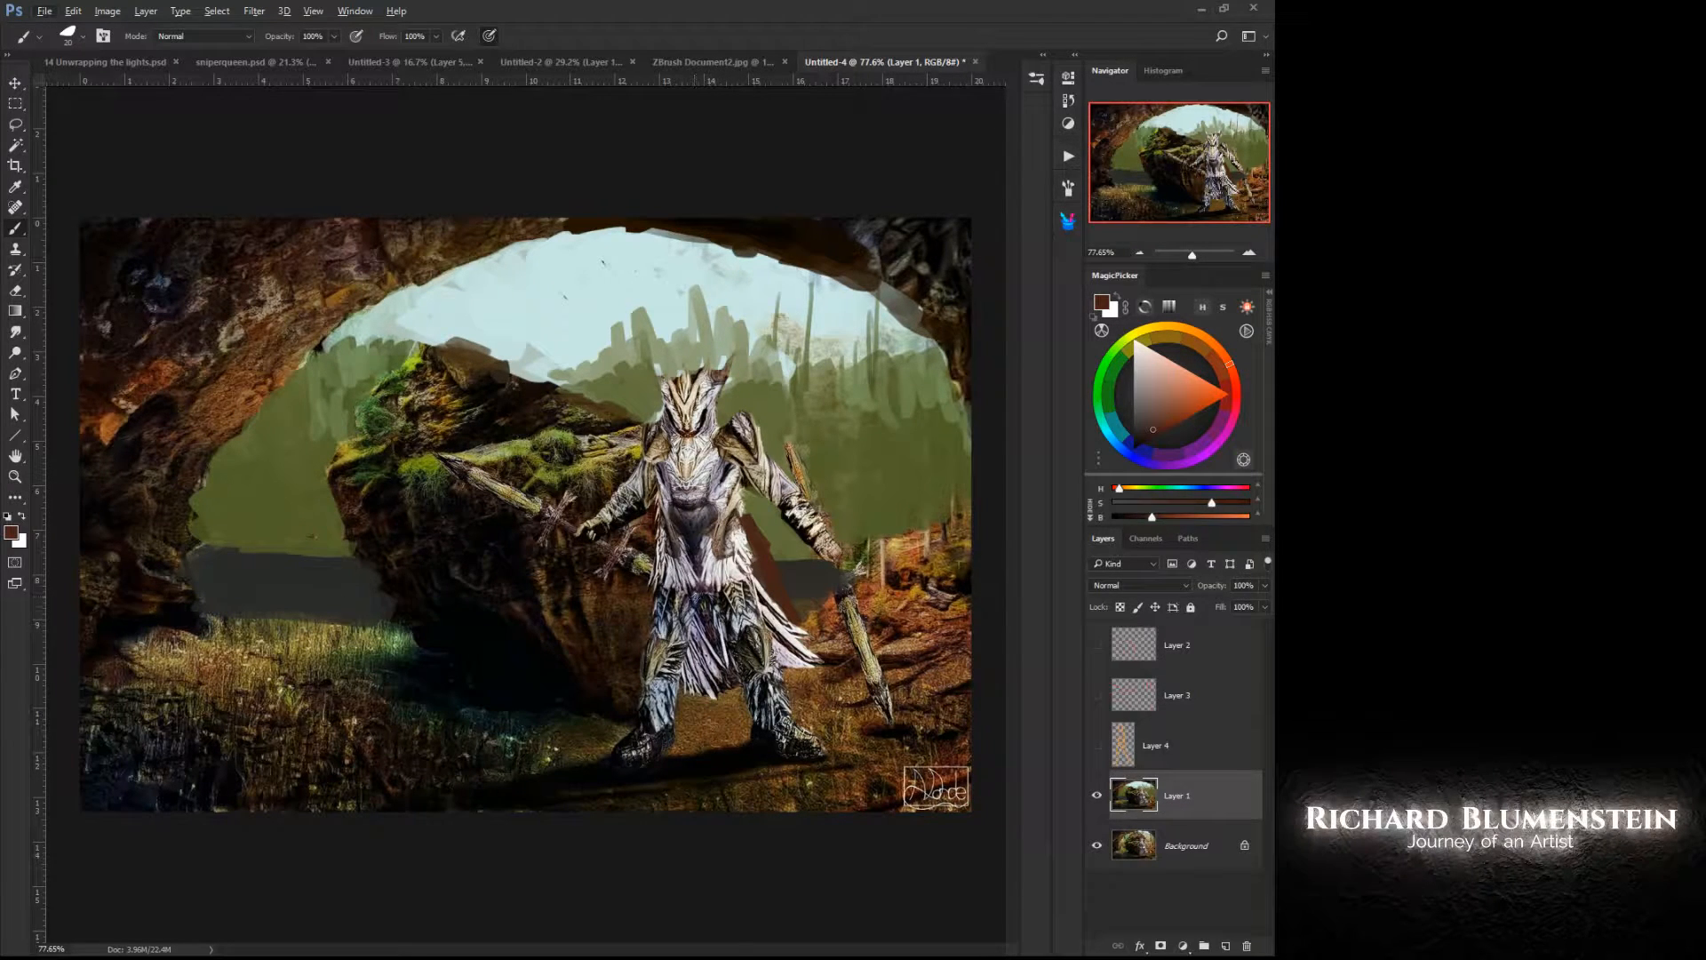
Step: Darken the centre and trailing side of the figure's skirt with a sampled near-black purple, and compare Layer 1 against the original
key("alt")
left_click(704, 608, "alt")
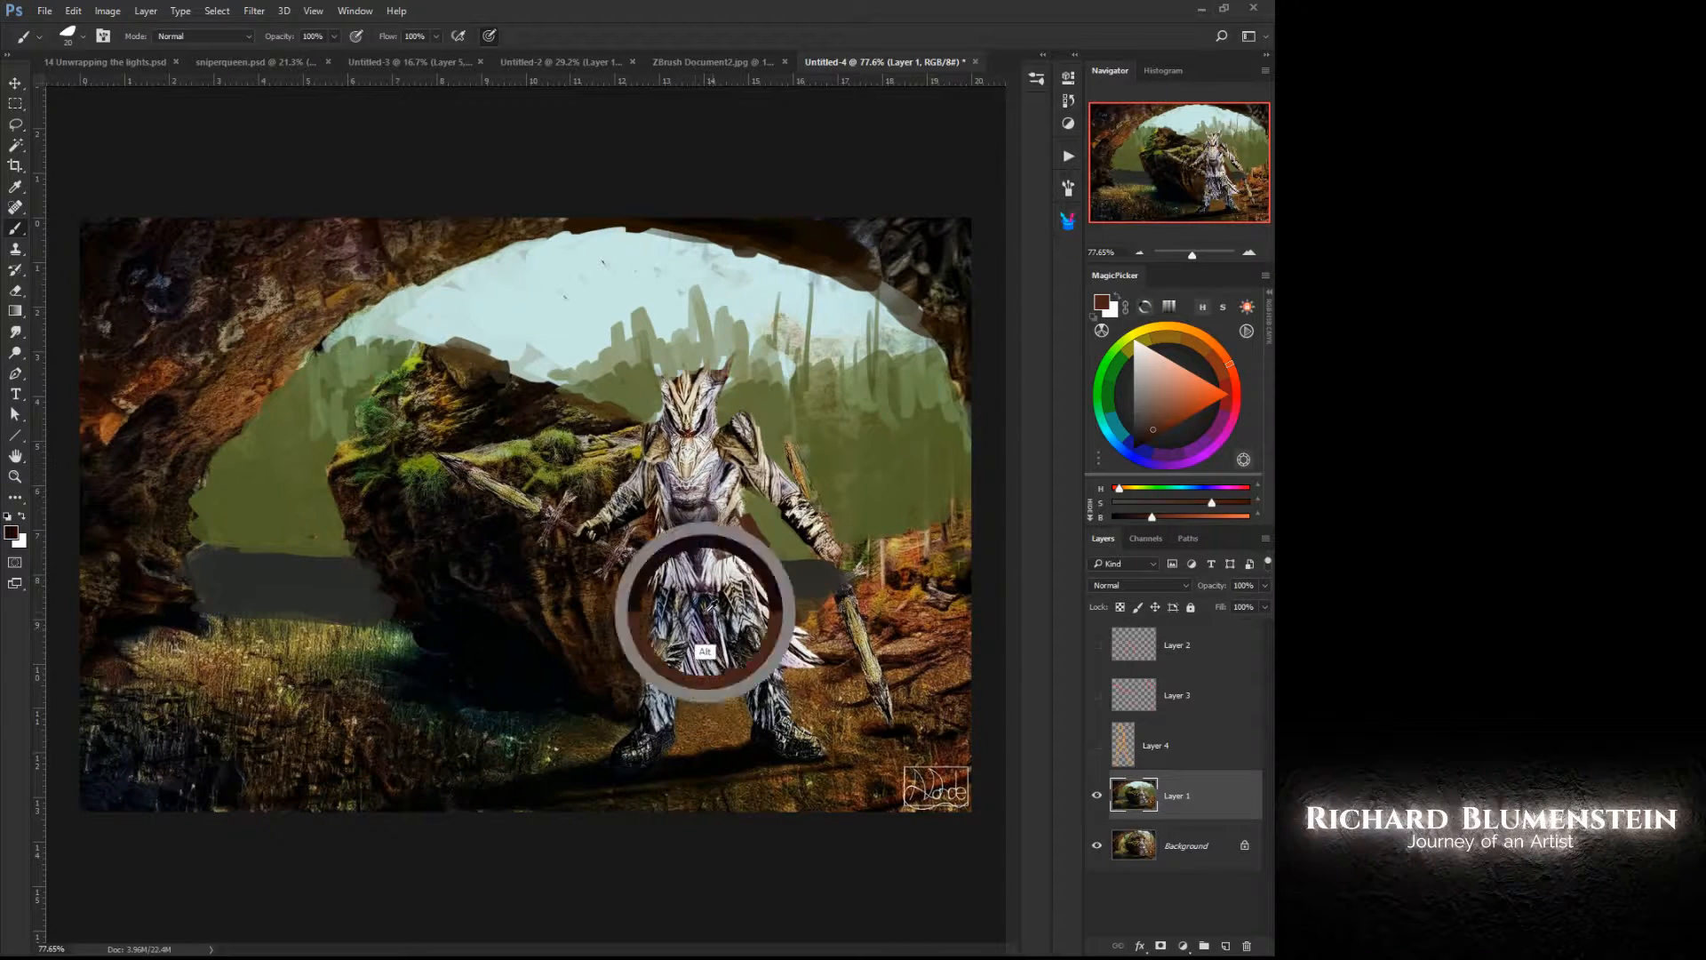
mouse_move(706, 597)
left_mouse_down()
mouse_move(716, 649)
mouse_move(703, 626)
mouse_move(689, 676)
mouse_move(715, 695)
mouse_move(738, 676)
left_mouse_up()
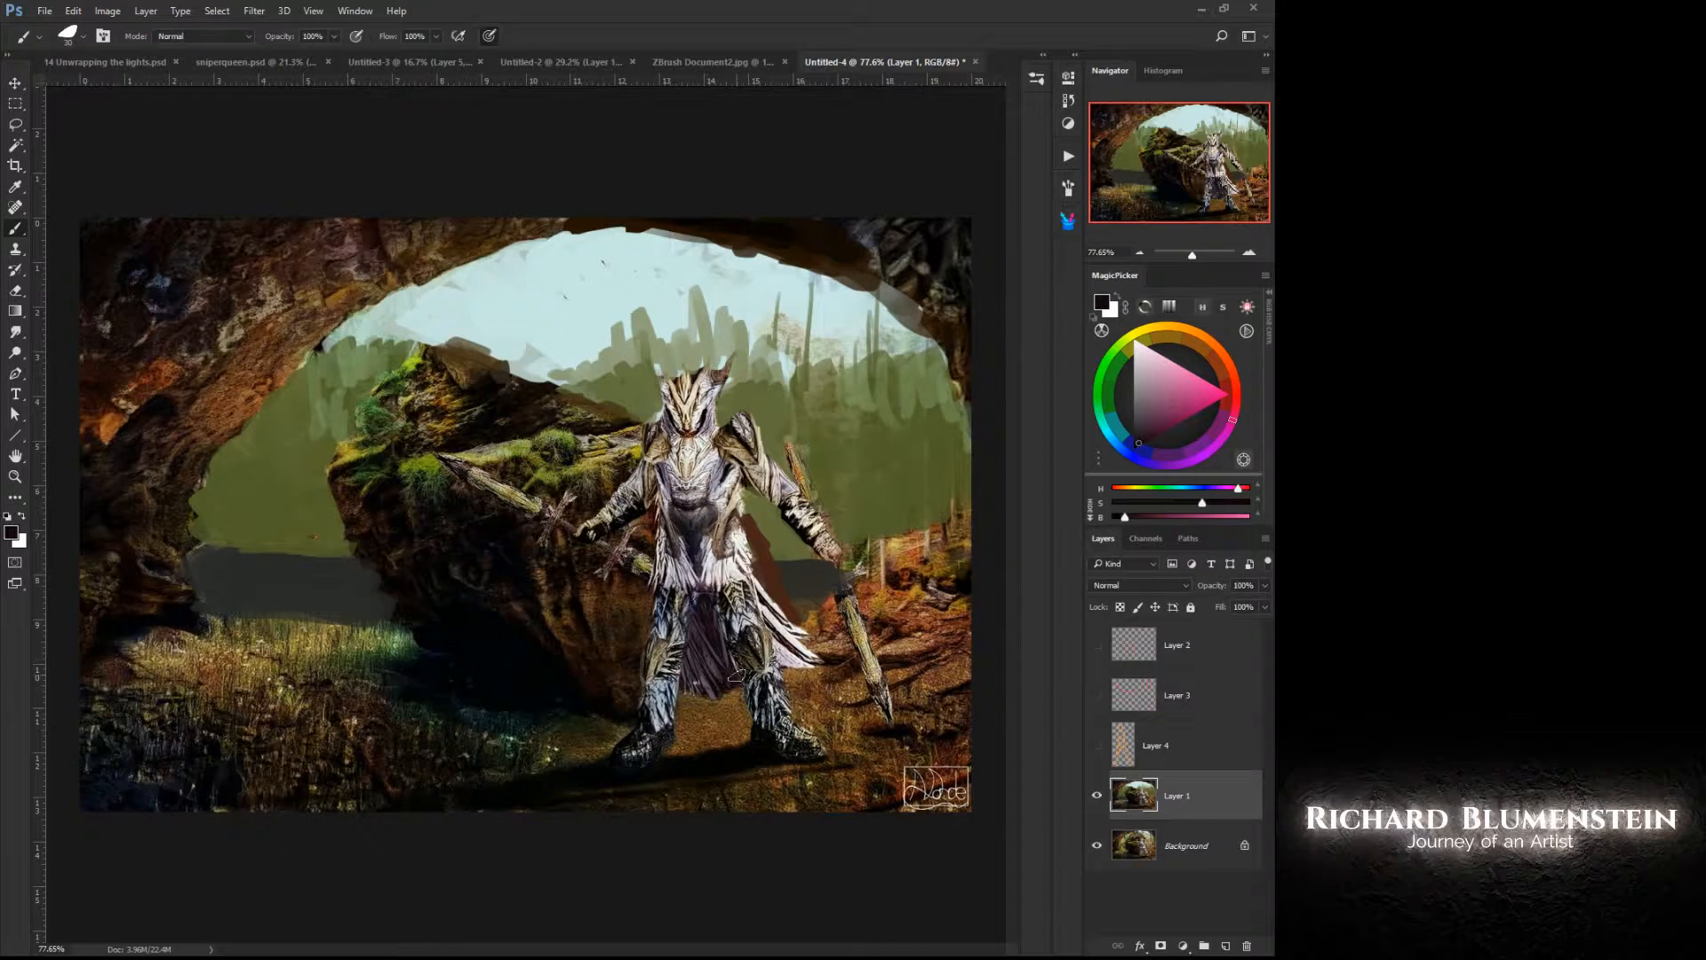
key("[")
key("[")
mouse_move(763, 612)
left_mouse_down()
mouse_move(785, 673)
mouse_move(762, 598)
mouse_move(800, 675)
left_mouse_up()
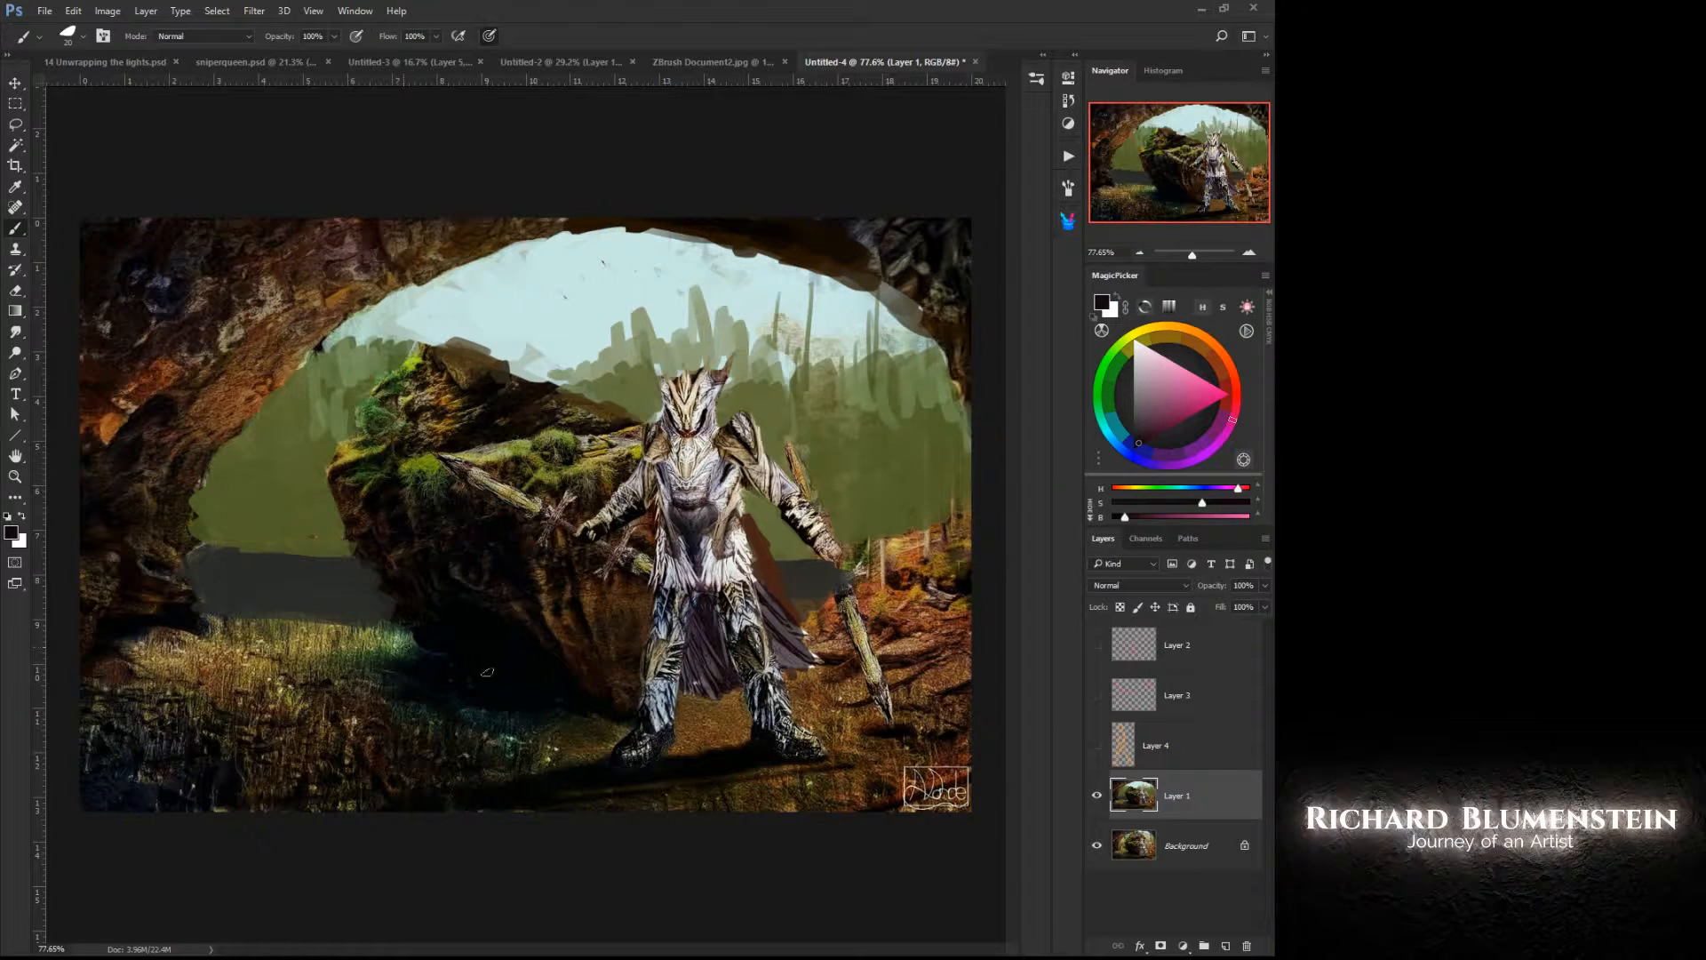
left_click(1098, 796)
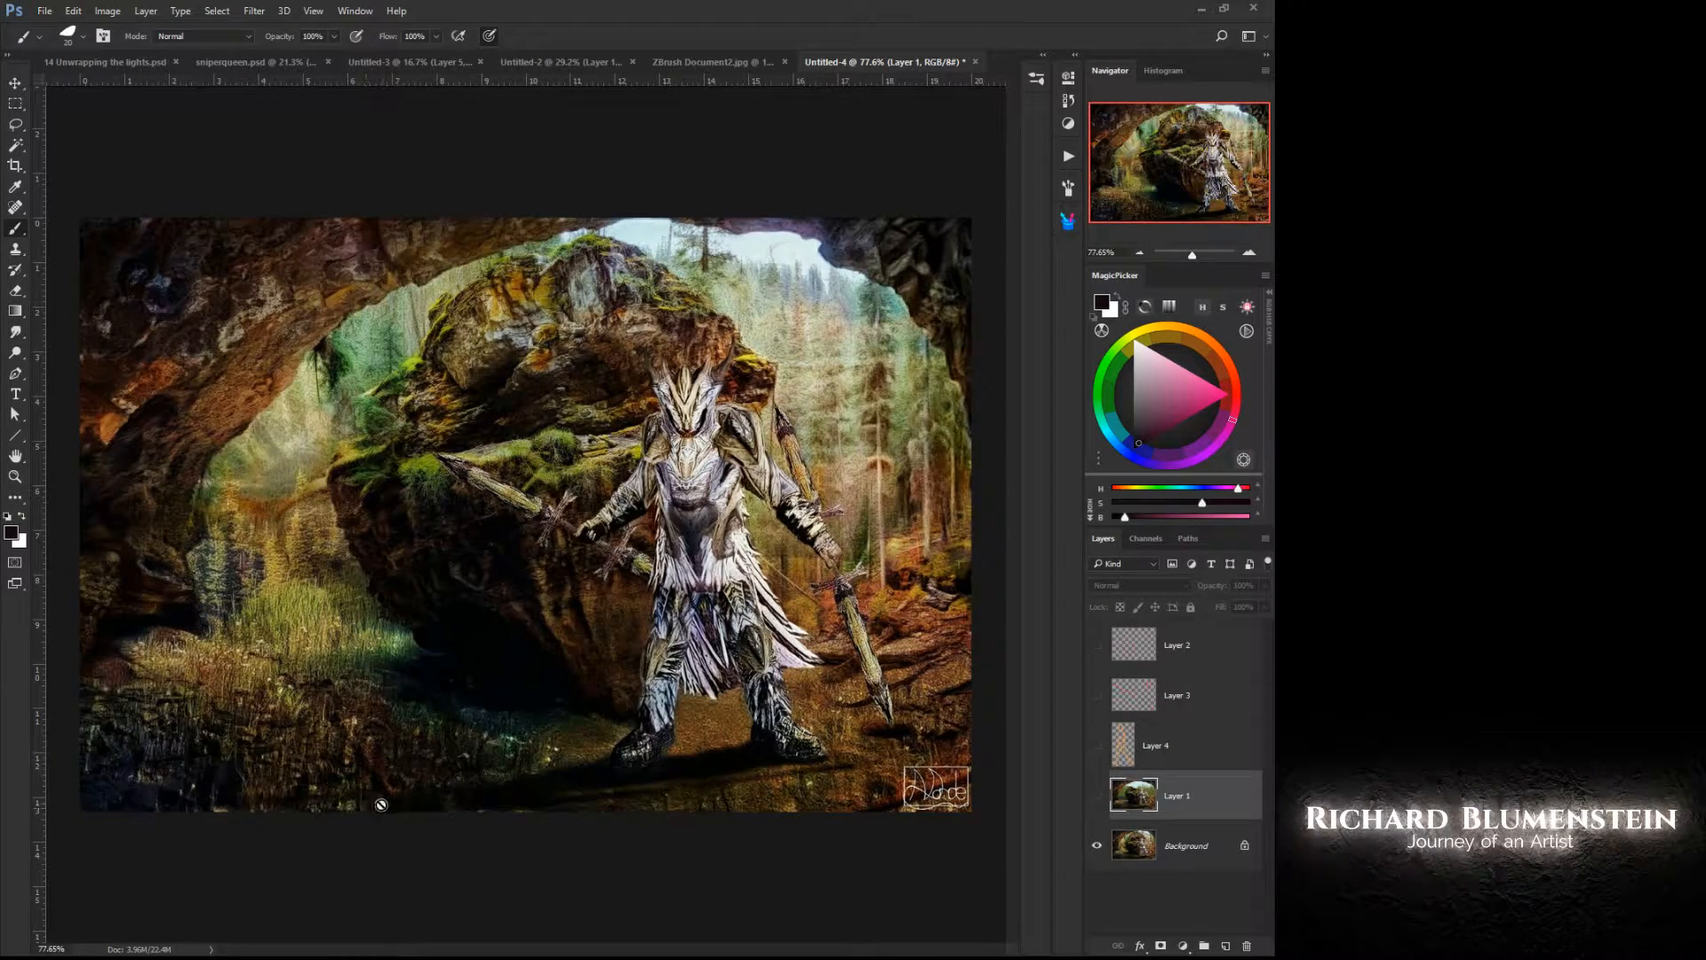
left_click(1096, 796)
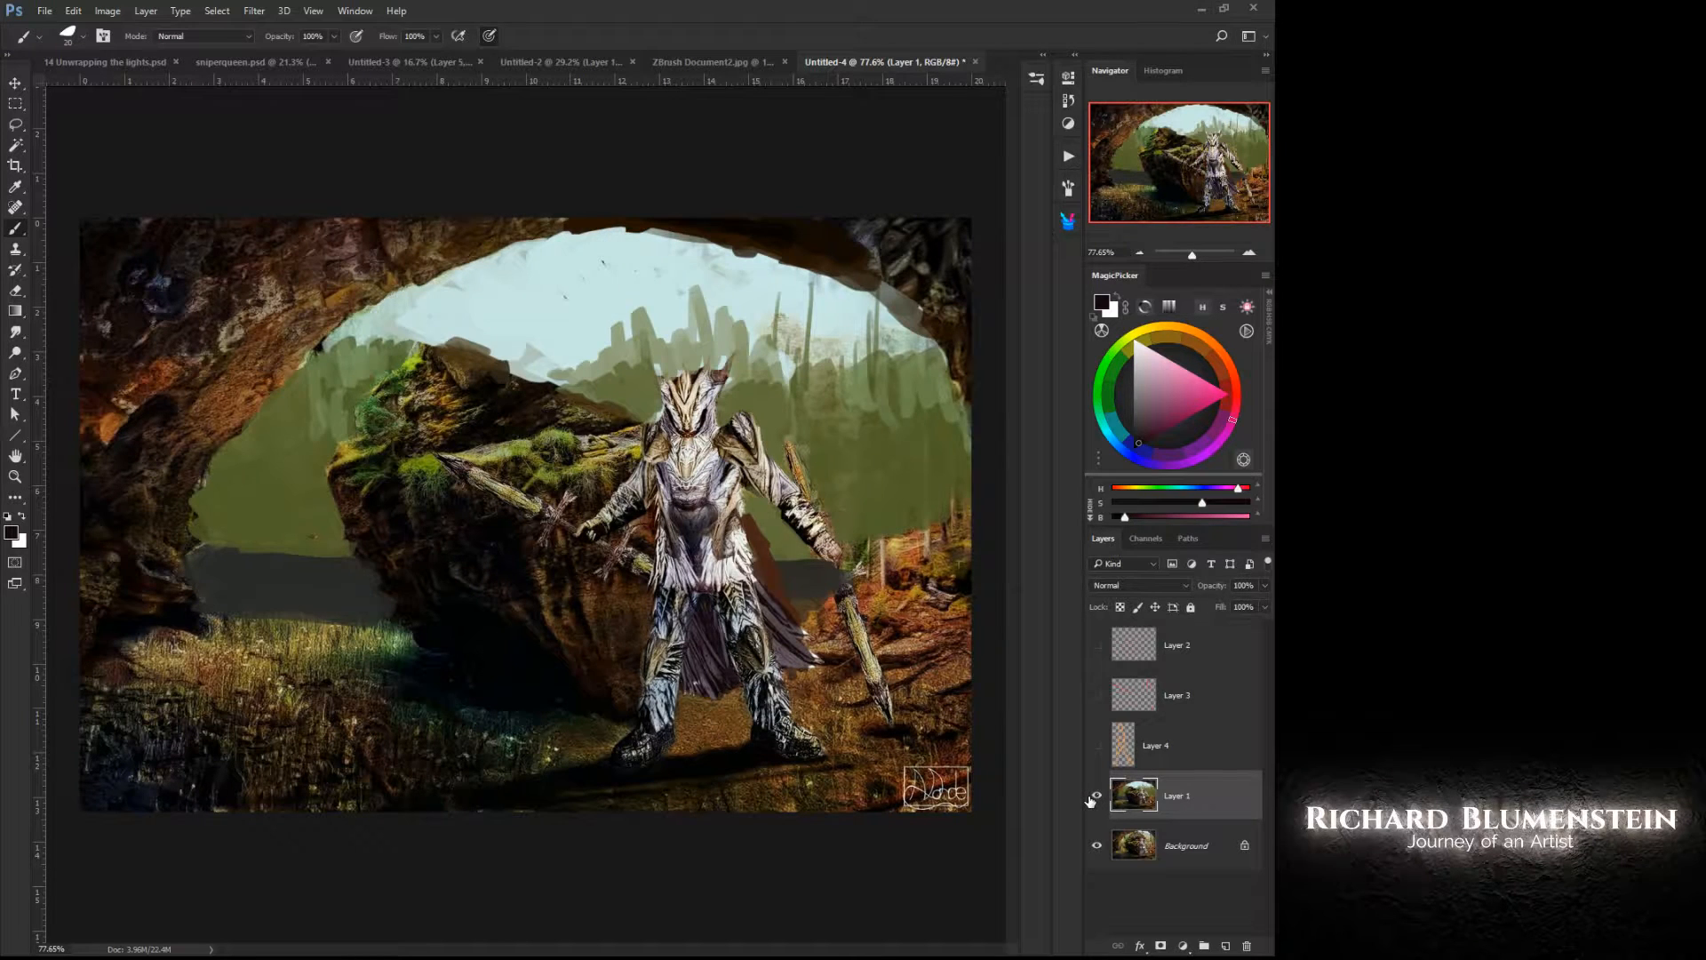
Step: Simplify the foreground ground beside and below the figure's feet with broad strokes of sampled olive and warm browns
key("alt")
left_click(596, 740, "alt")
mouse_move(586, 756)
left_mouse_down()
mouse_move(609, 782)
mouse_move(500, 797)
mouse_move(510, 819)
mouse_move(422, 800)
left_mouse_up()
left_click(496, 766, "alt")
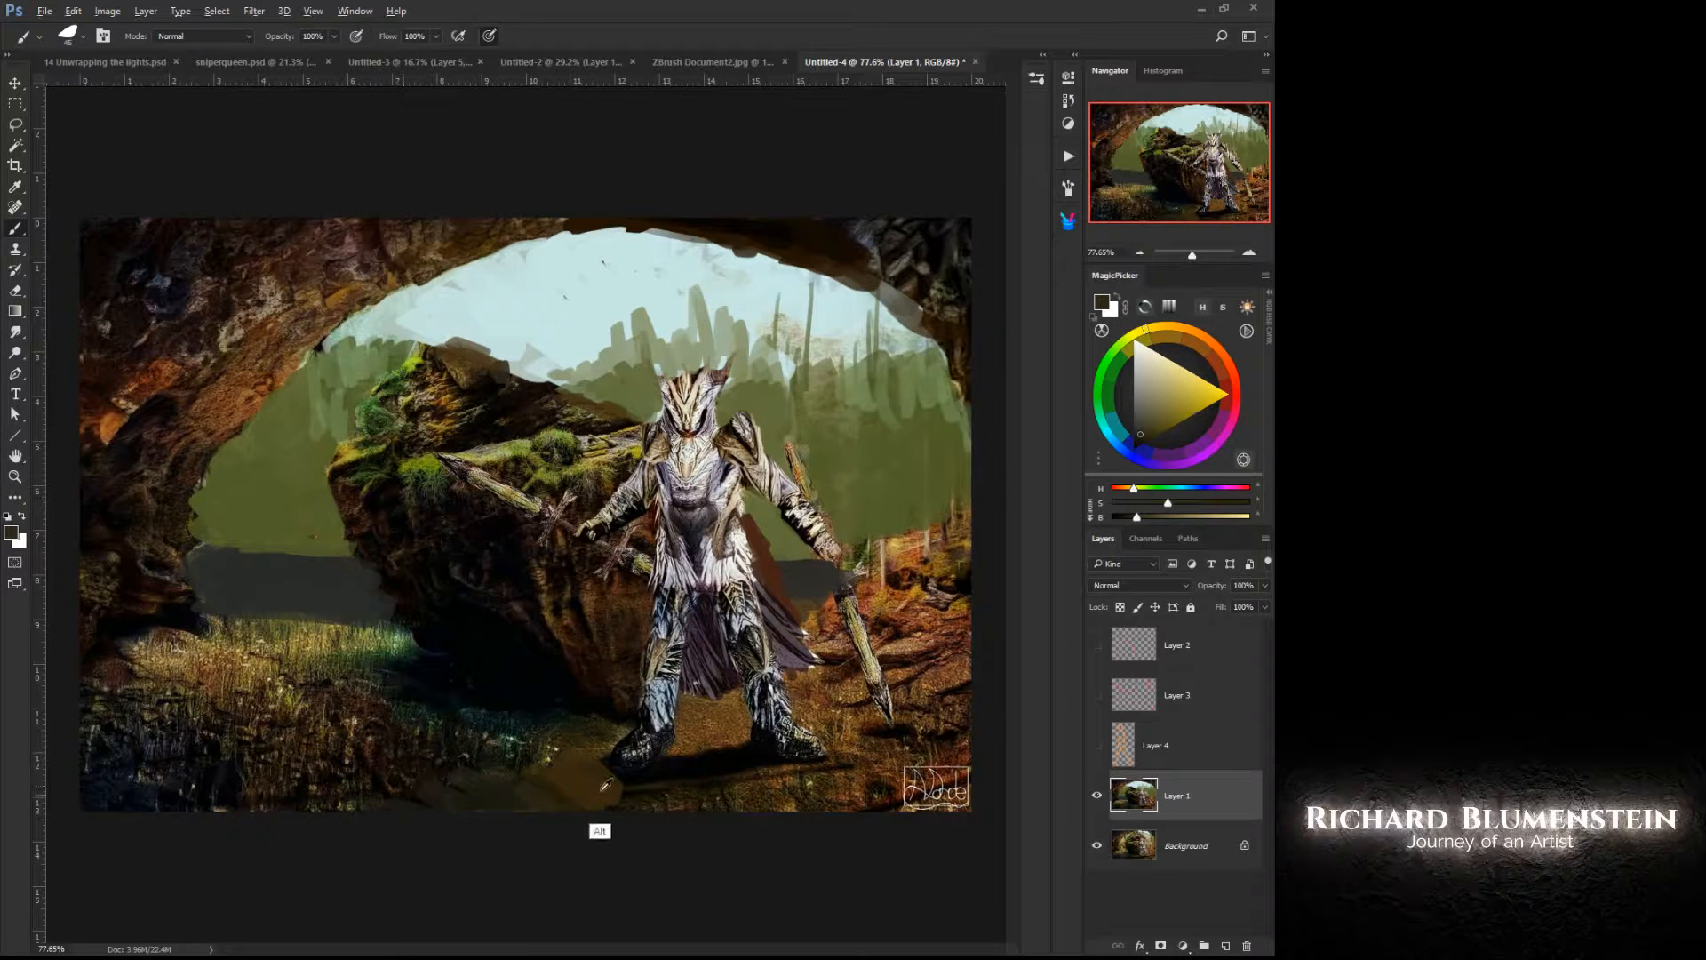
left_click(711, 731, "alt")
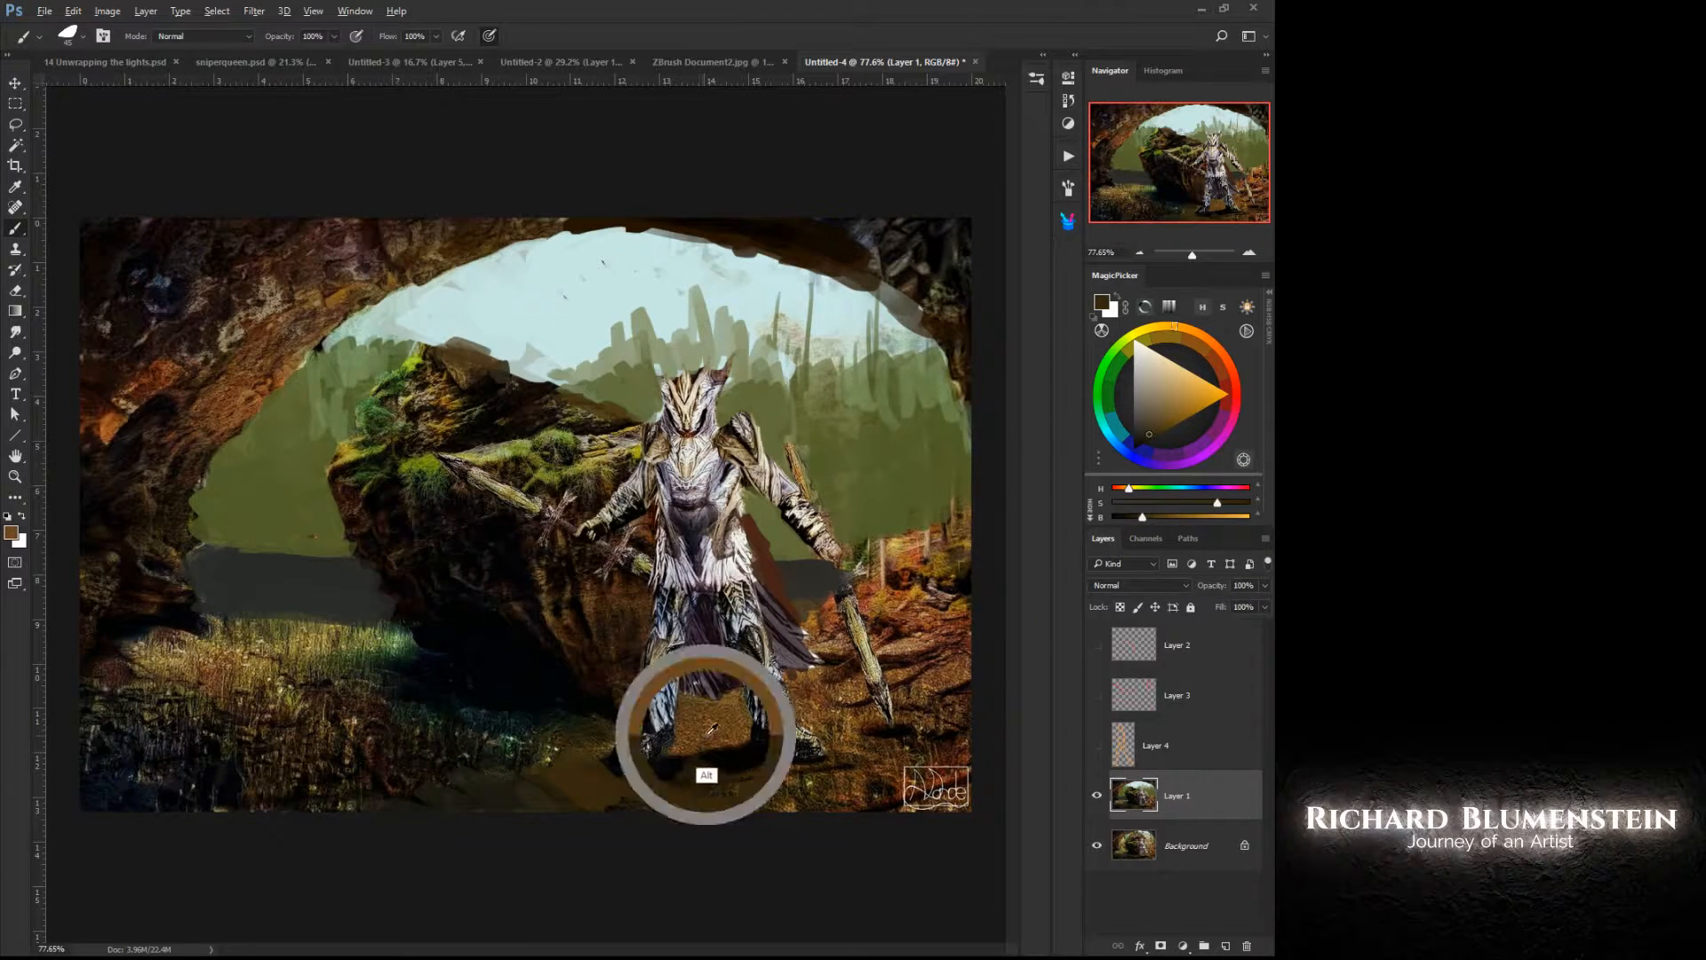
mouse_move(738, 751)
left_mouse_down()
mouse_move(694, 750)
mouse_move(709, 781)
mouse_move(624, 784)
mouse_move(681, 805)
mouse_move(748, 778)
mouse_move(787, 788)
left_mouse_up()
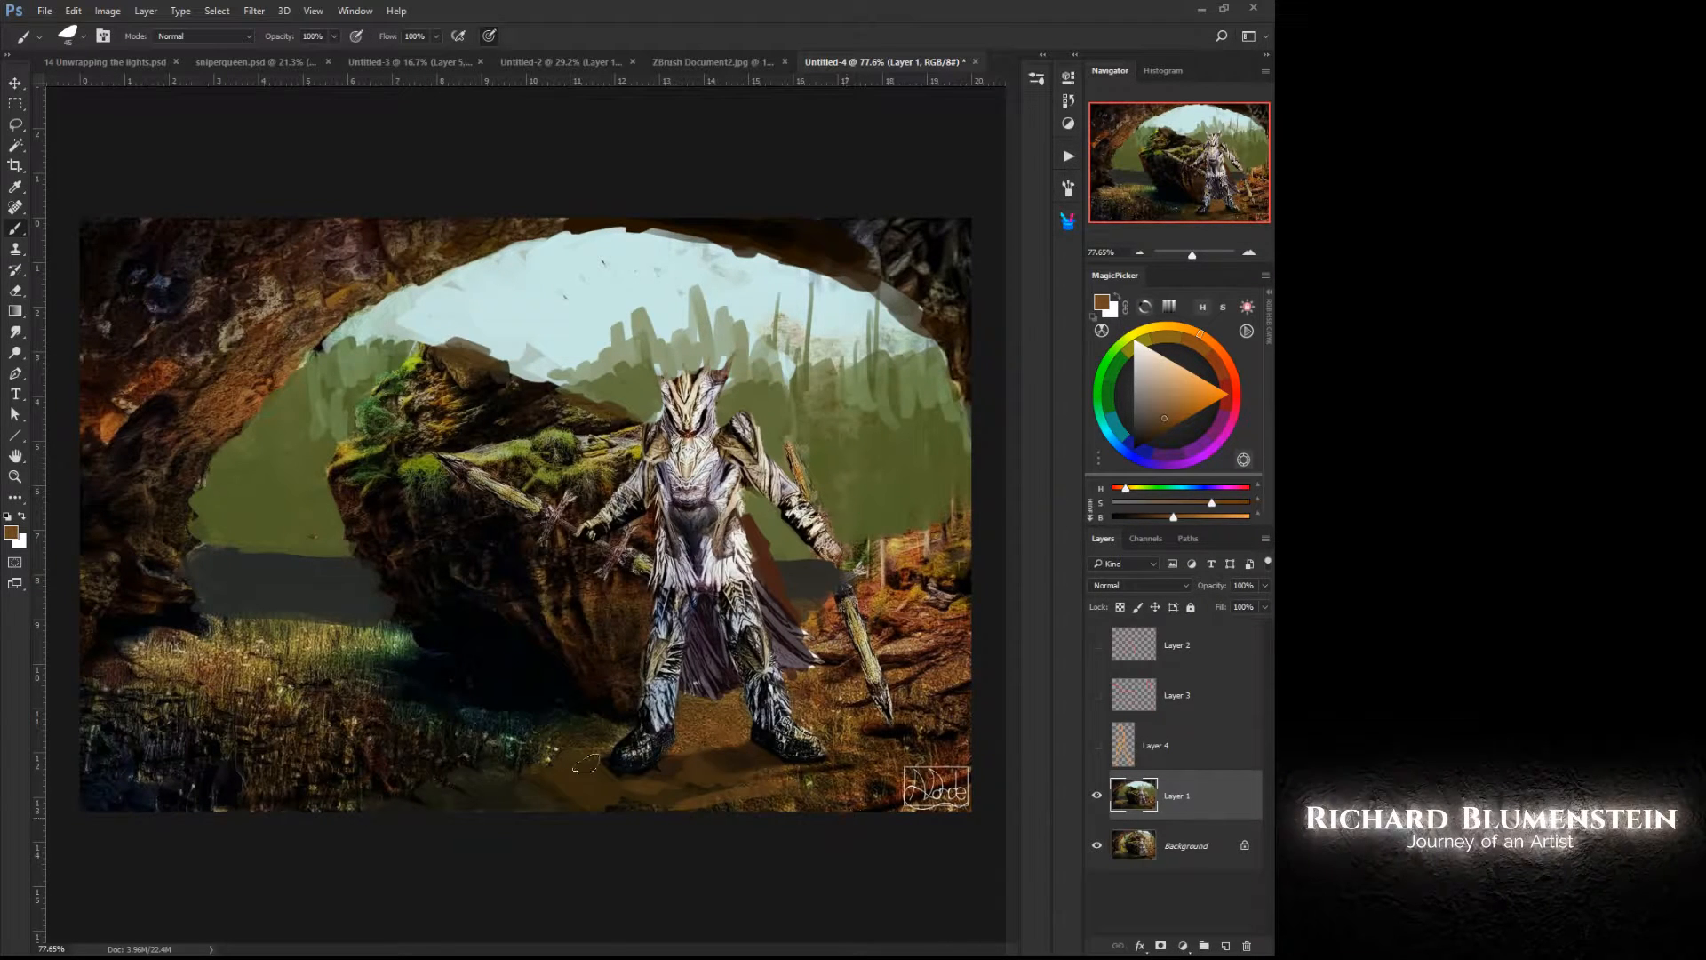
left_click(677, 778, "alt")
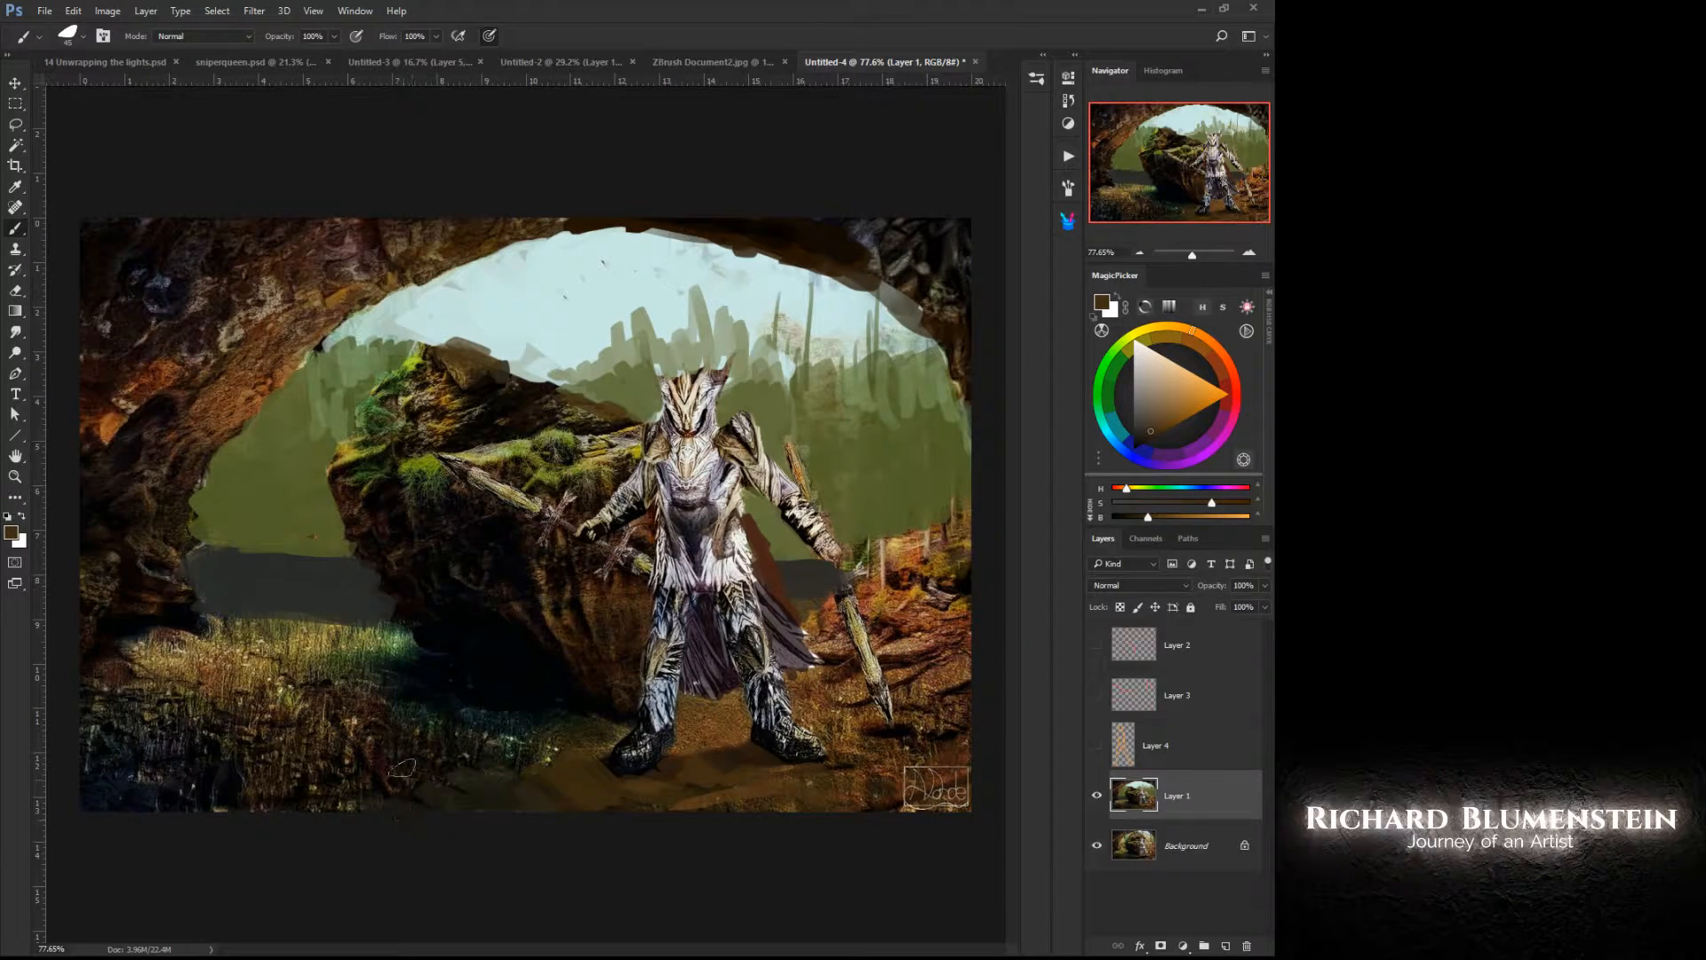
Step: Sample a dark olive-brown from the far edge of the grass and shrink the brush
left_click(283, 617, "alt")
key("bracketleft")
key("bracketleft")
key("bracketleft")
key("bracketleft")
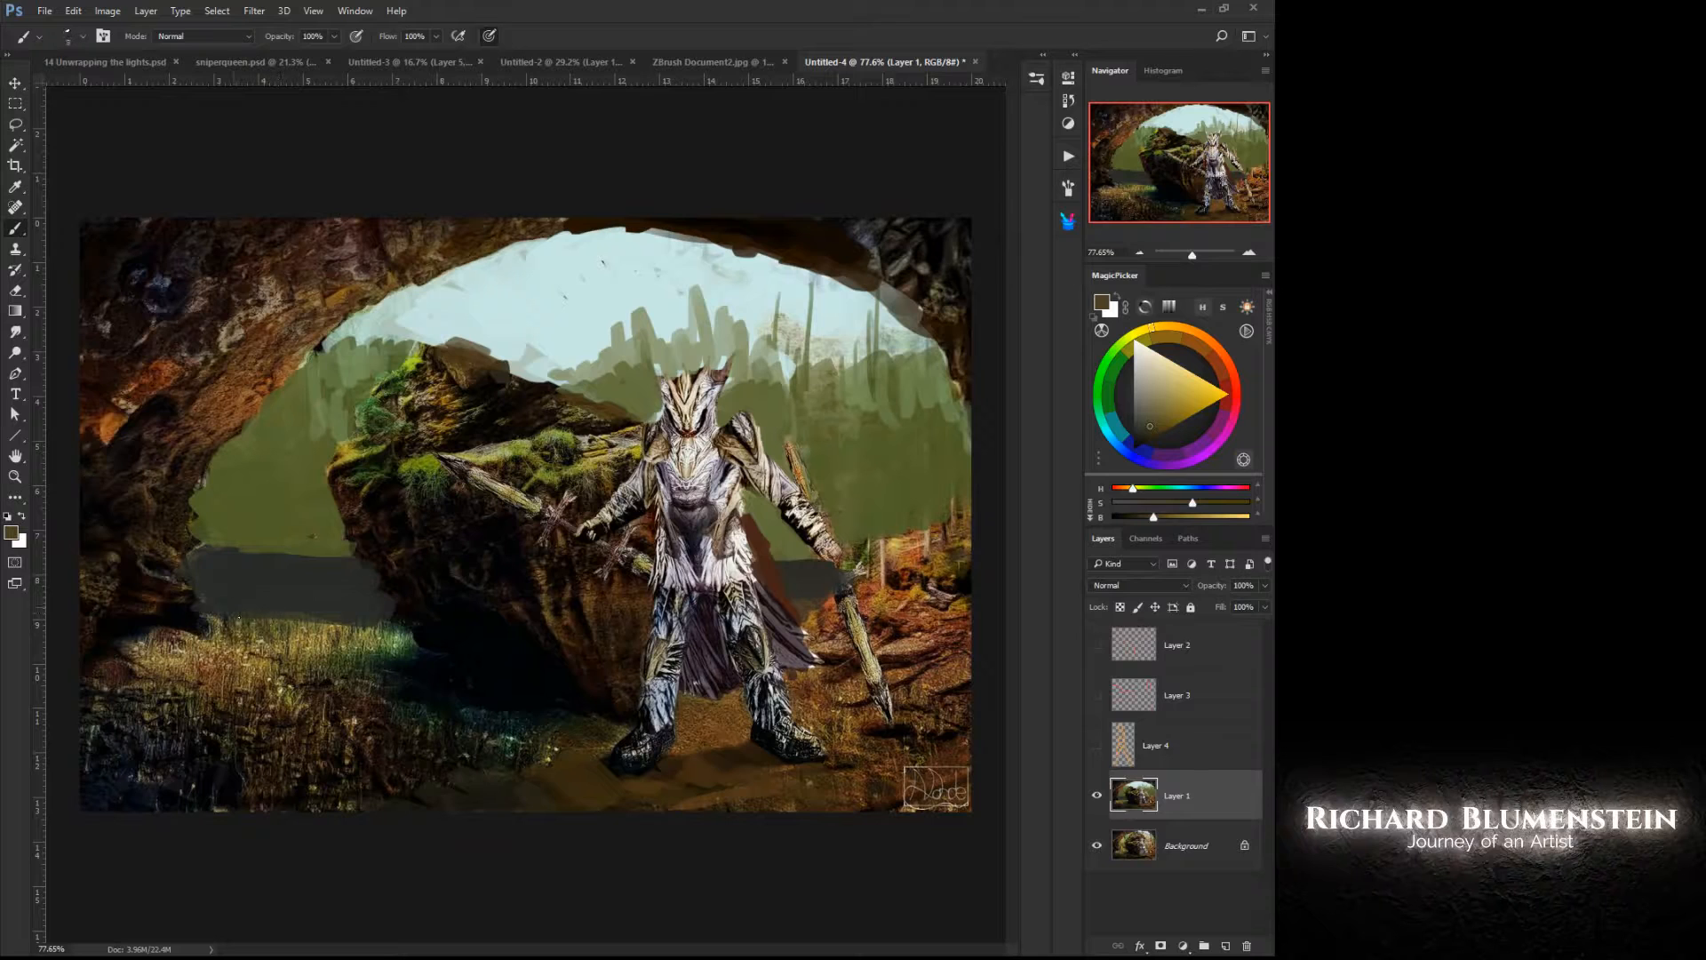